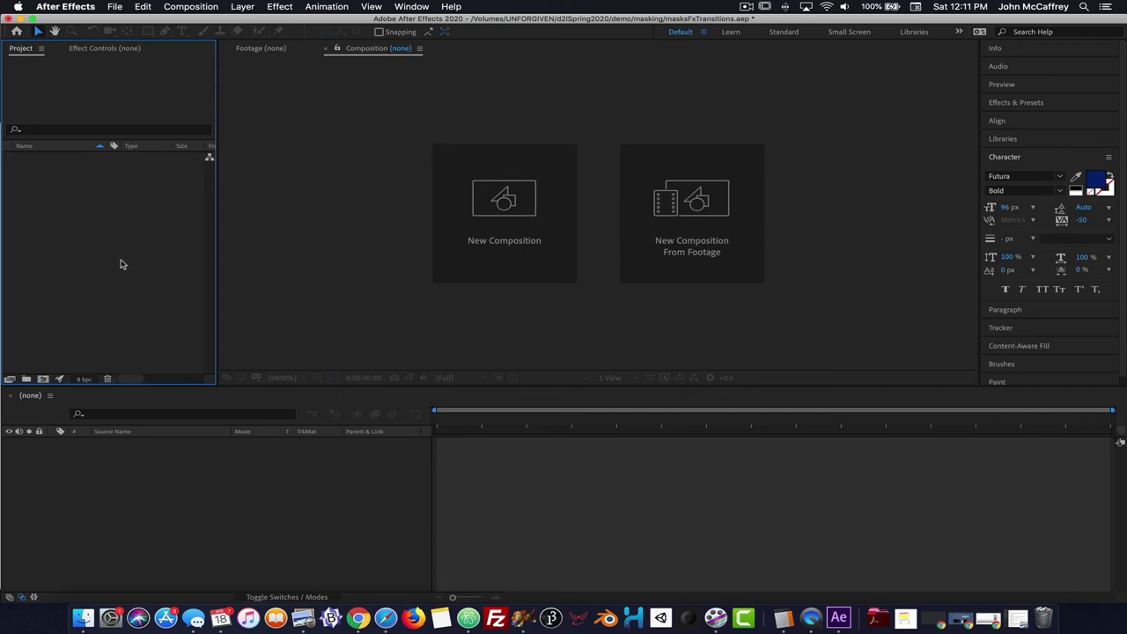
Create a 1920×1080, 24 fps, five-second composition named 'main'.
right_click(54, 203)
left_click(74, 208)
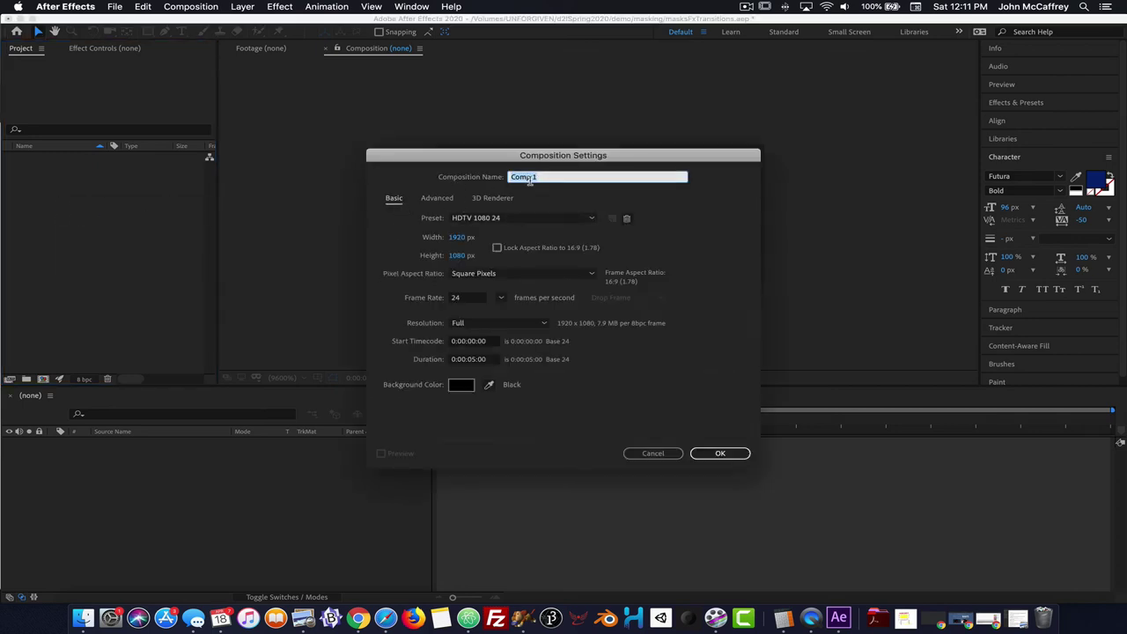
type("main")
key("Return")
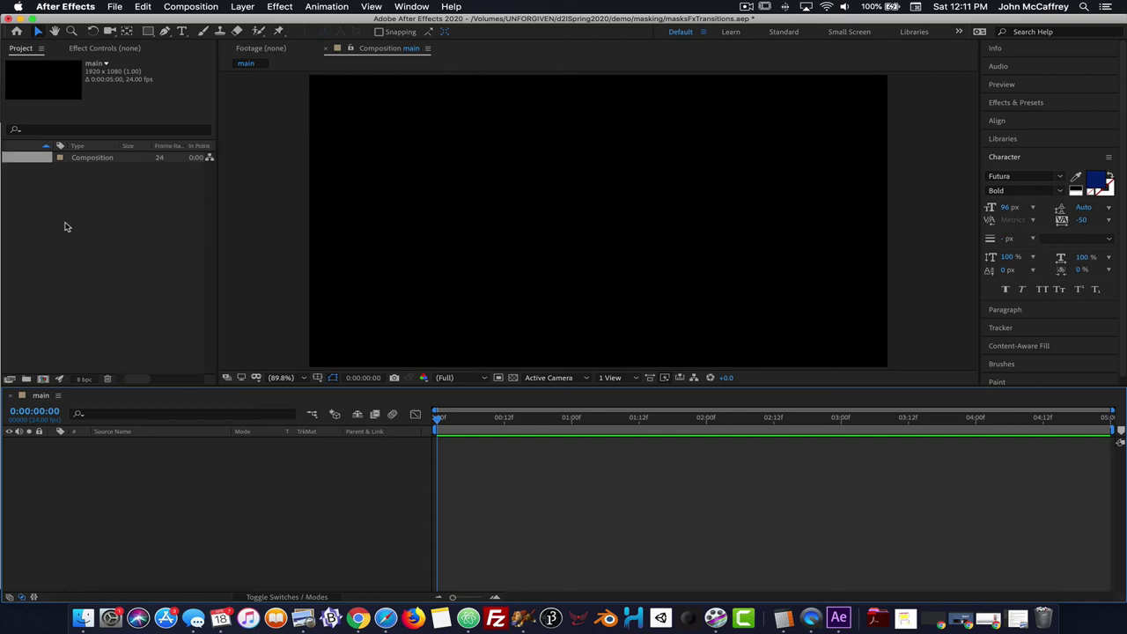
Import beach.jpg and the webcam photo as footage with Create Composition turned off.
left_click(115, 6)
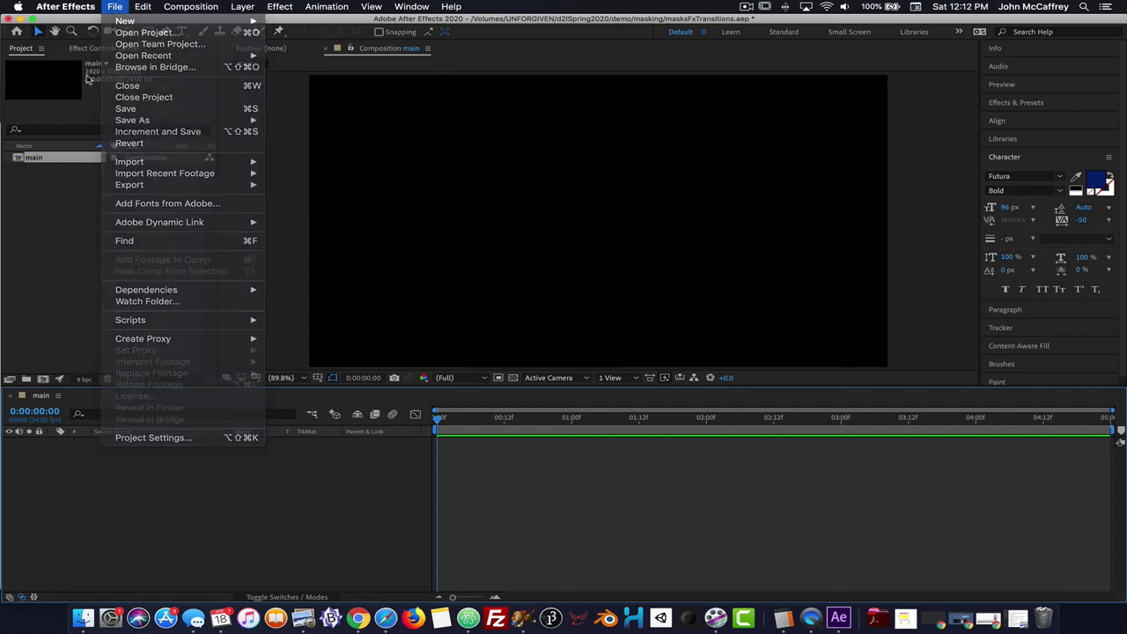
left_click(87, 208)
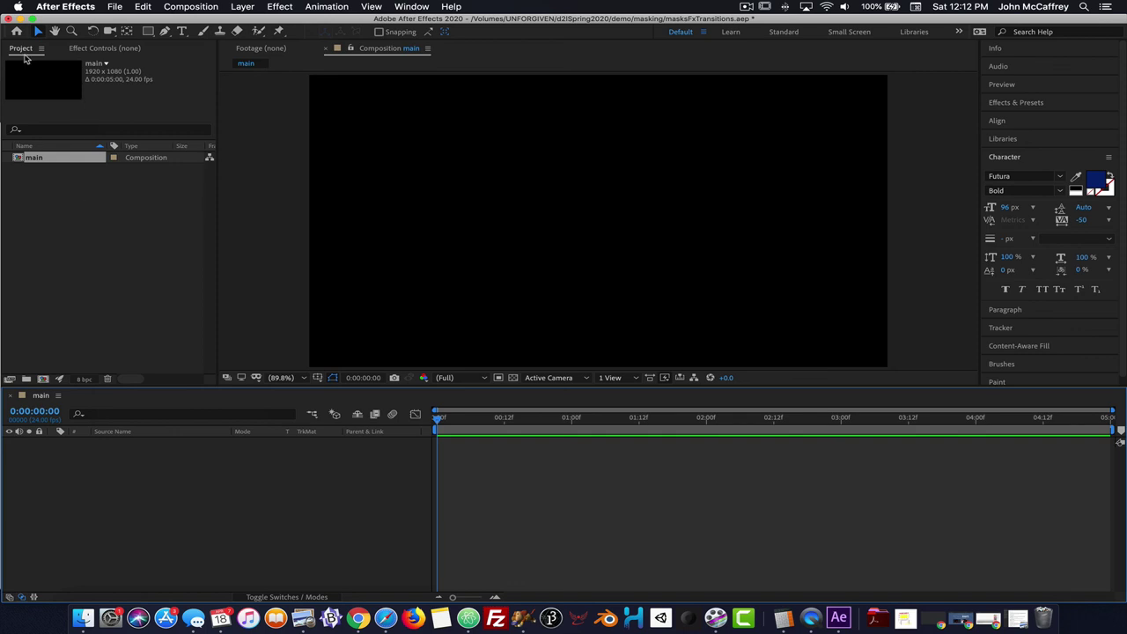
left_click(41, 209)
double_click(42, 210)
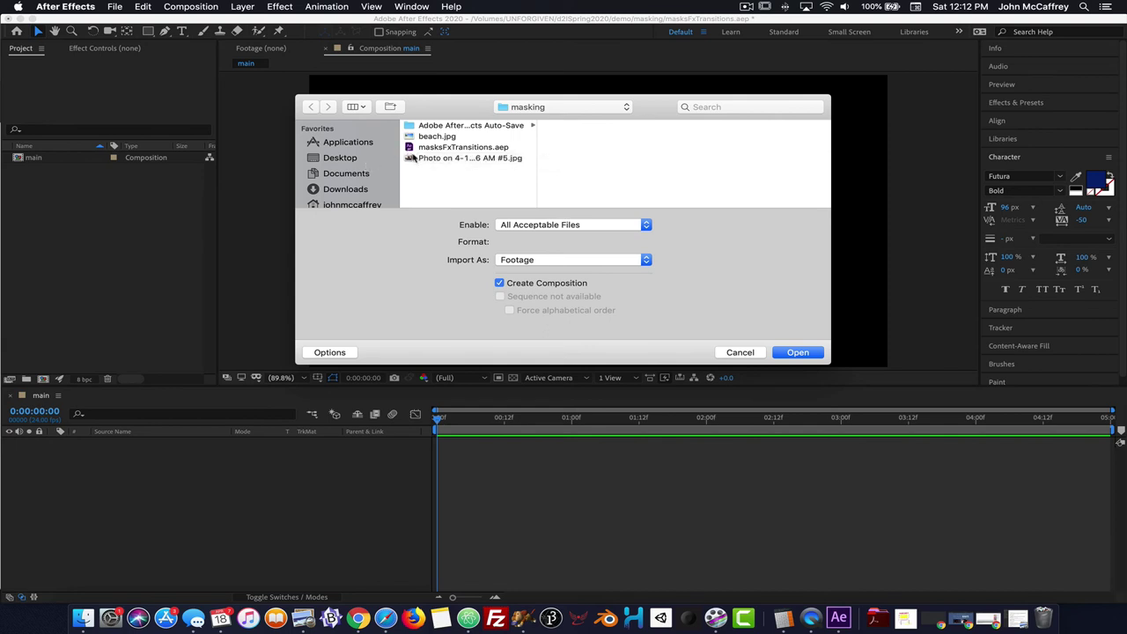
left_click(412, 158)
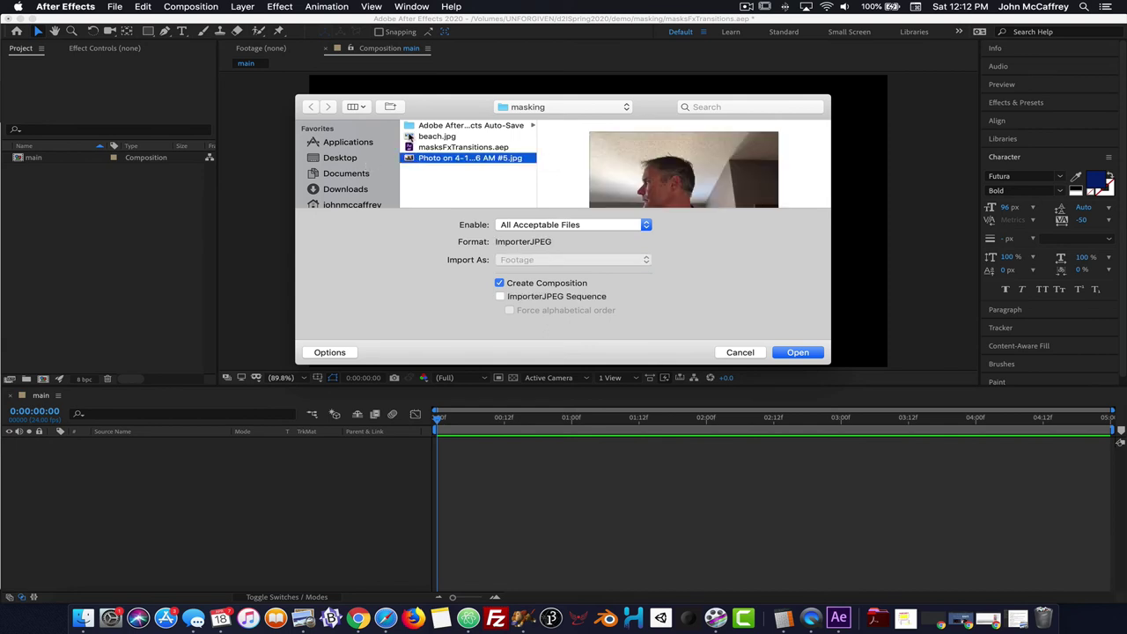
left_click(409, 137, "super")
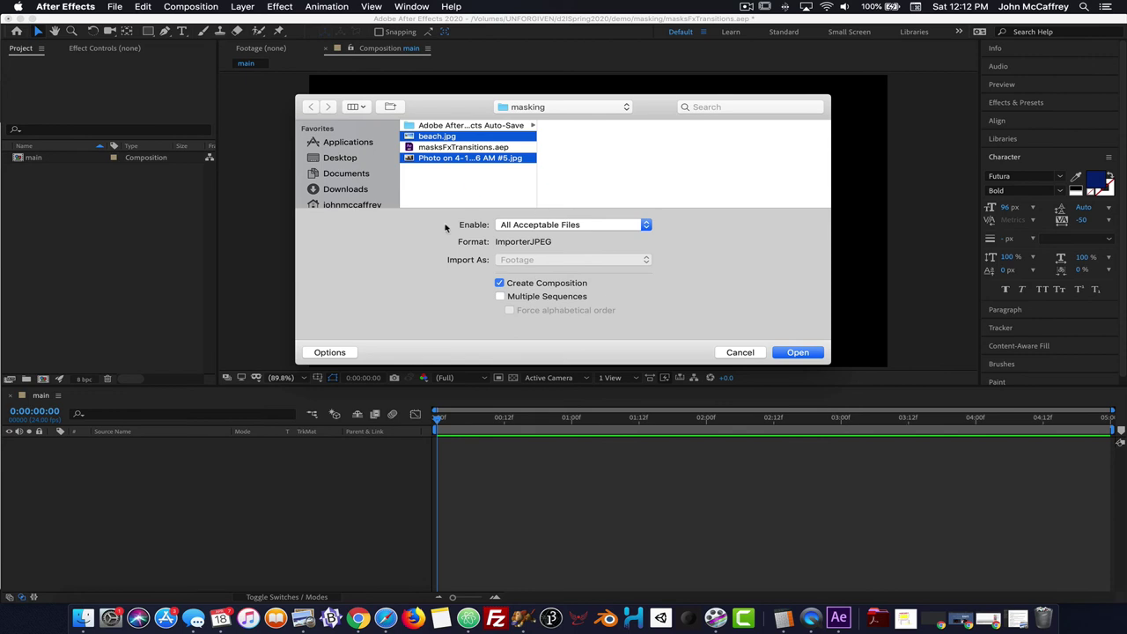
left_click(551, 285)
left_click(798, 352)
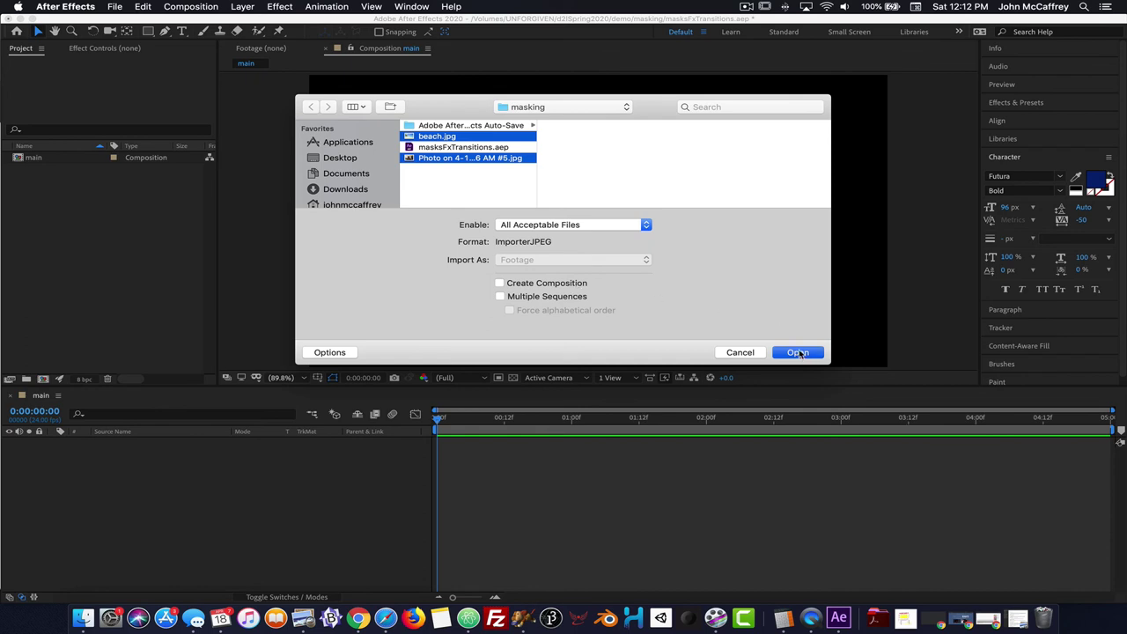
left_click(74, 254)
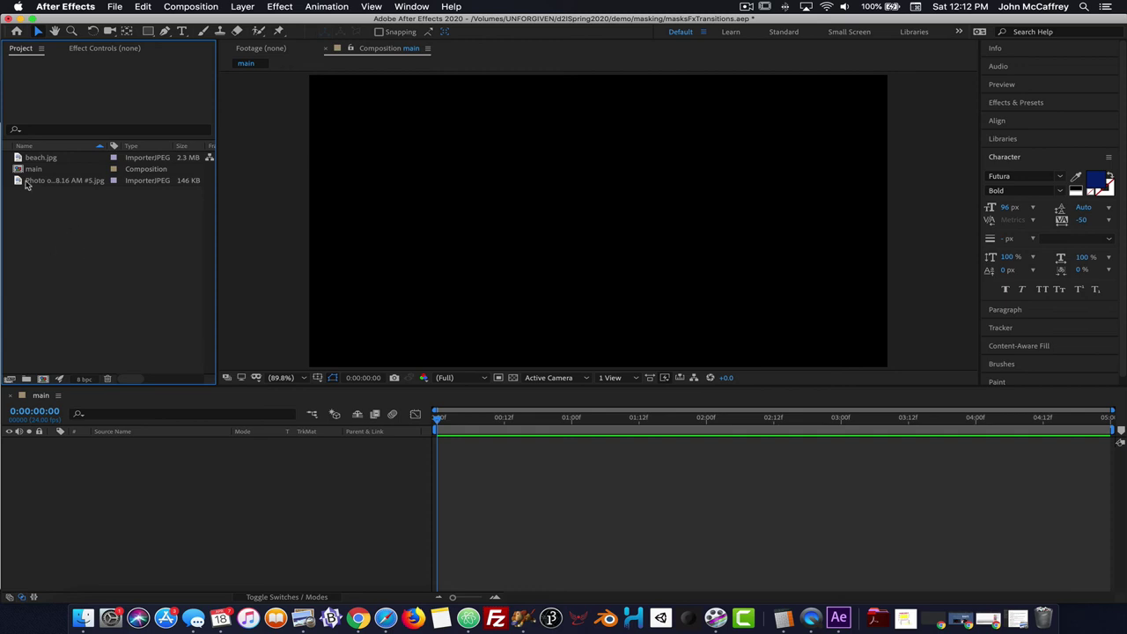
Add beach.jpg as a layer in main, then place the webcam photo layer above it.
left_click_drag(18, 157, 66, 463)
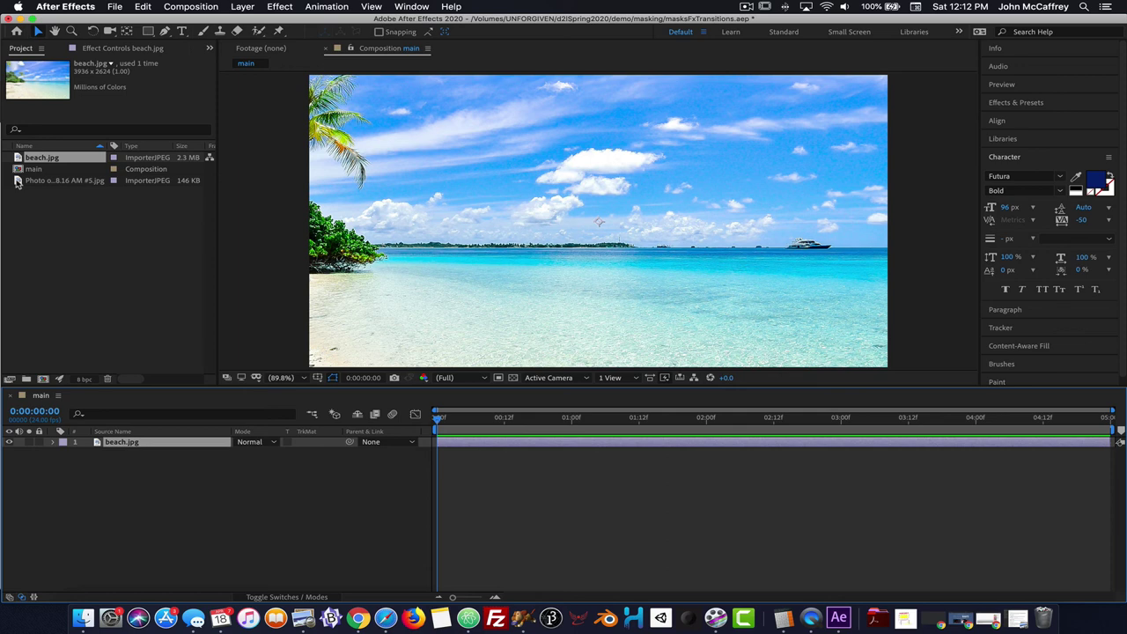
left_click_drag(18, 181, 594, 208)
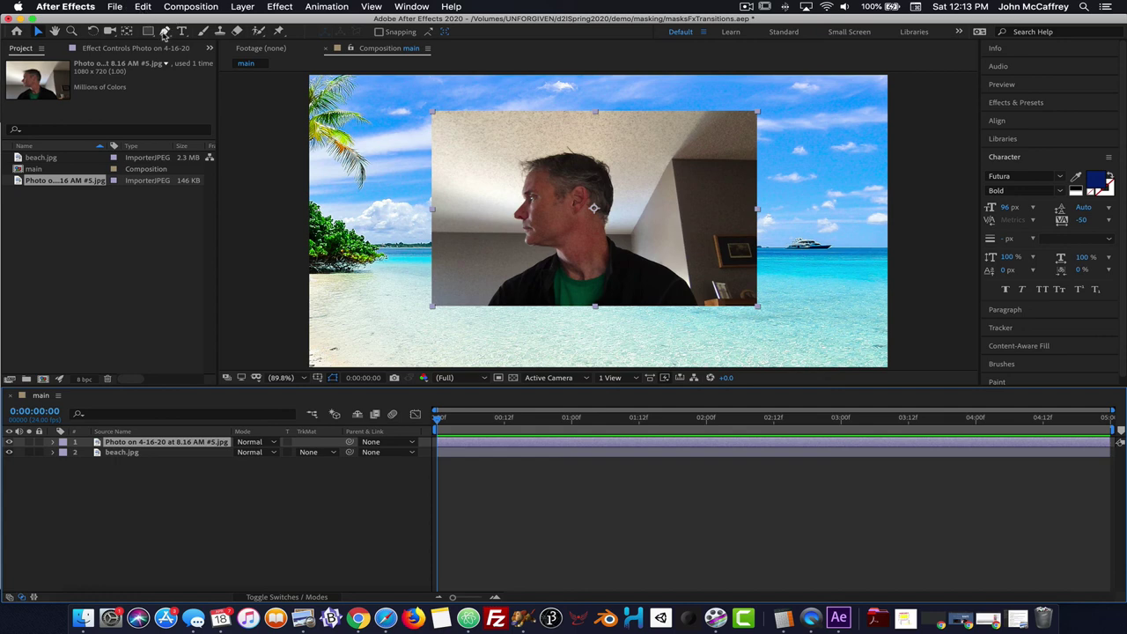
Select the Pen tool and zoom the viewer to 200%, framing the person's head.
left_click(163, 32)
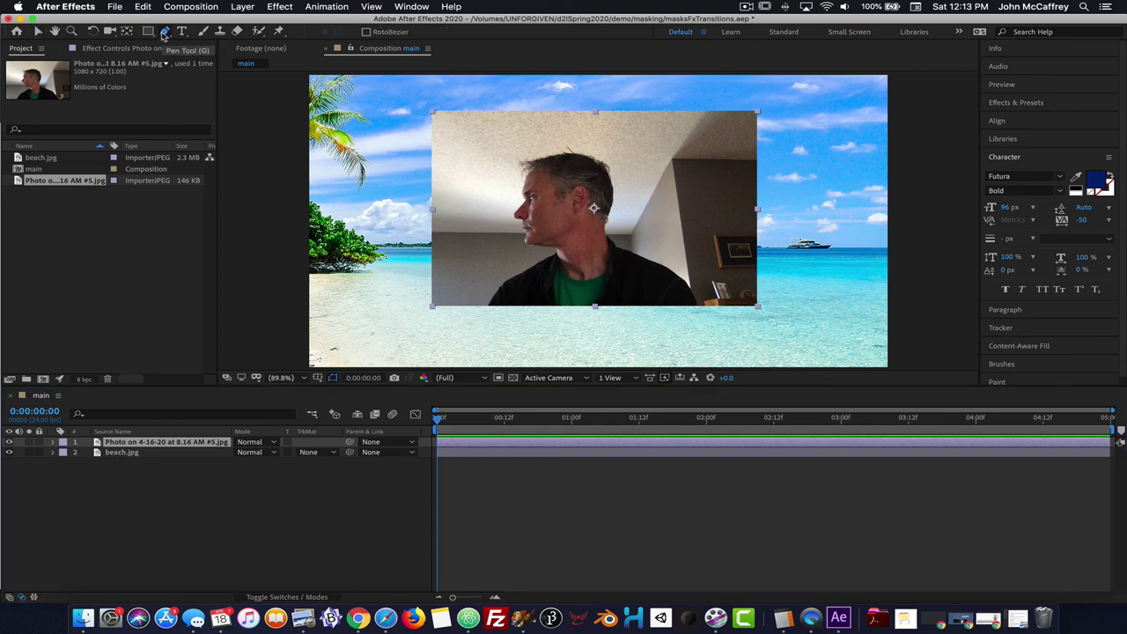
left_click(163, 31)
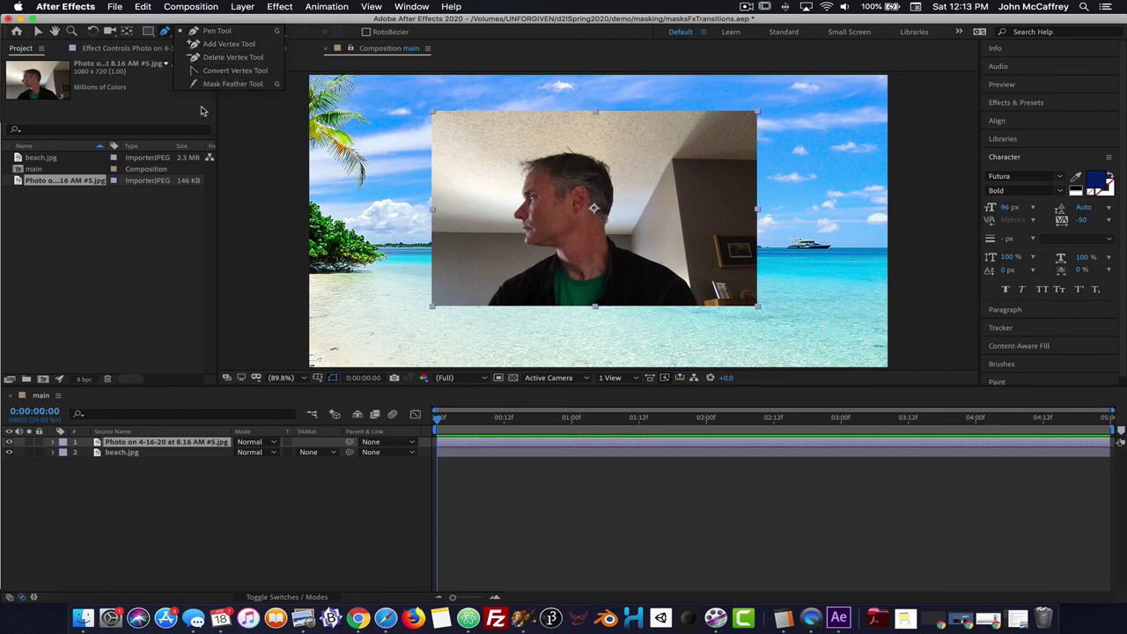
left_click(194, 31)
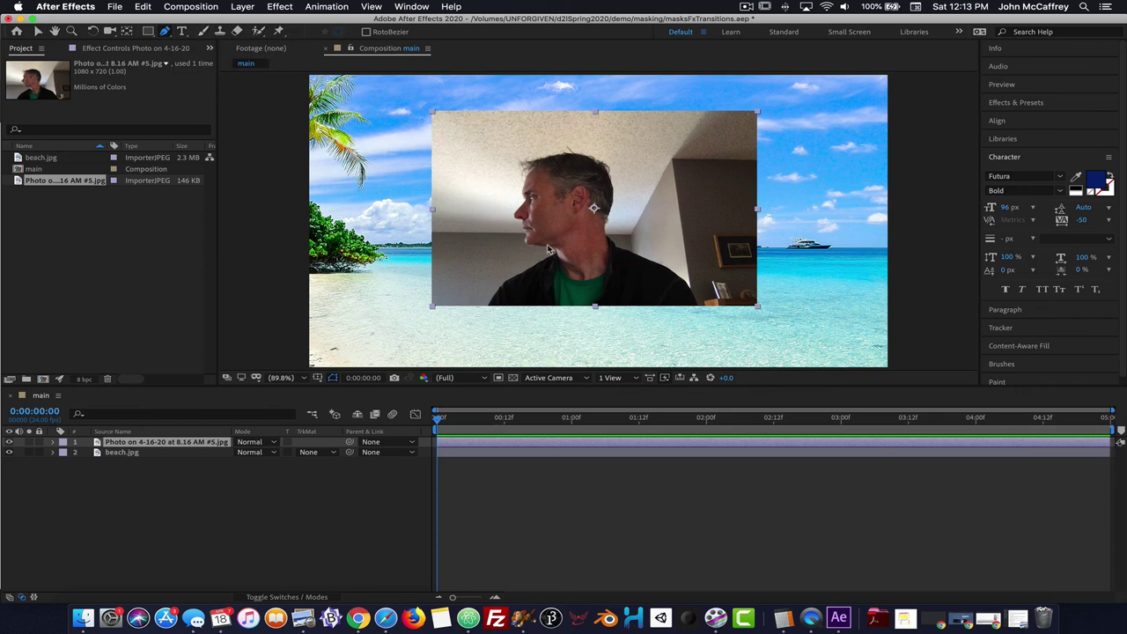
scroll(547, 249, "up", 5)
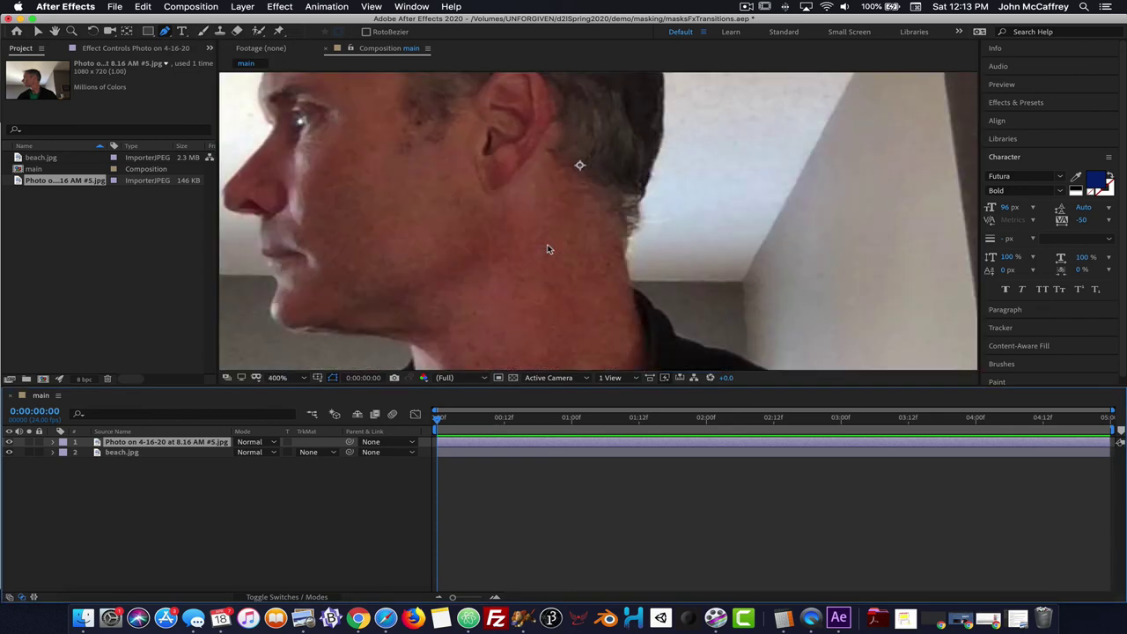
key("comma")
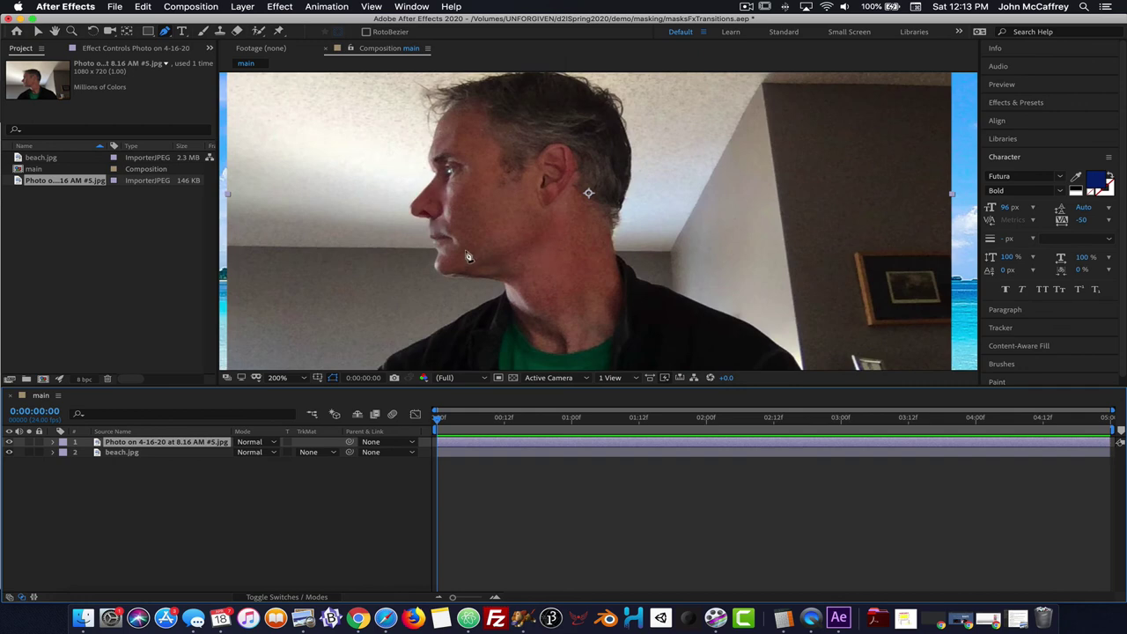
left_click_drag(466, 256, 469, 302)
key("g")
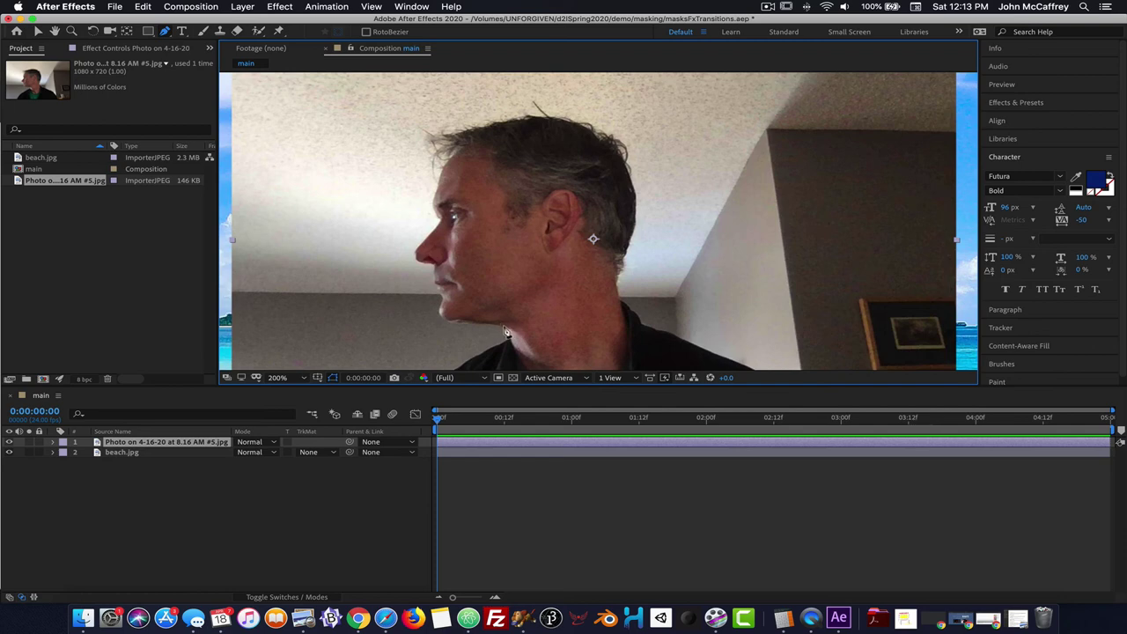
Place mask points from under the jaw up the chin, nose and brow.
left_click(505, 326)
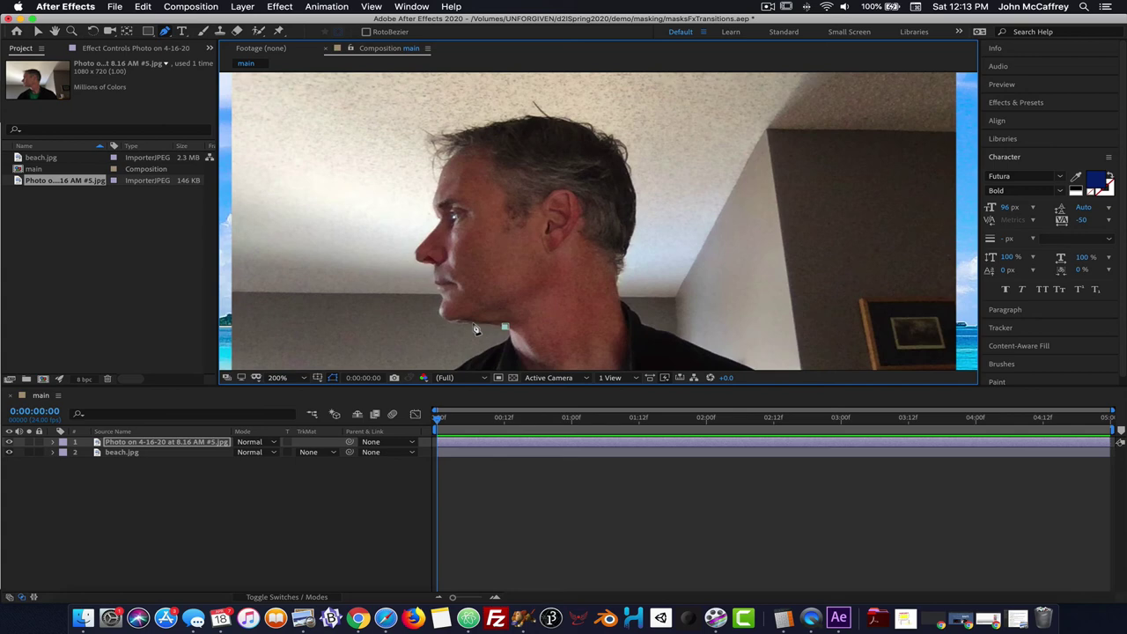
left_click(460, 325)
left_click(444, 323)
left_click(440, 304)
left_click(432, 274)
left_click(424, 239)
left_click(432, 208)
Continue the mask over the hairline, down the back of the hair and onto the neck.
left_click(557, 117)
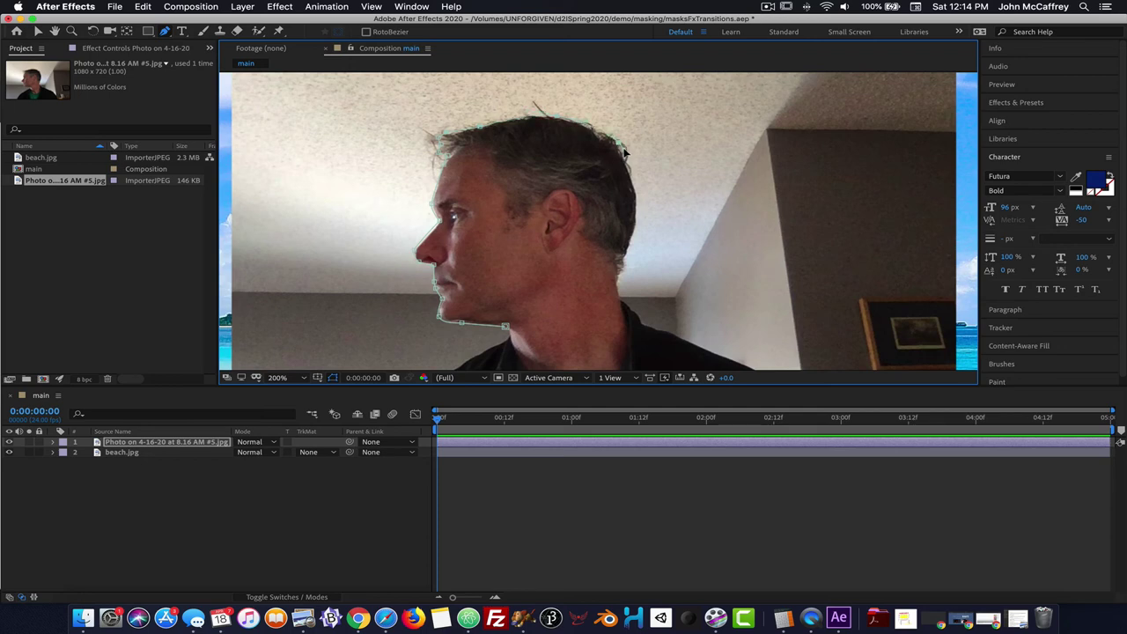
left_click(632, 188)
left_click(636, 230)
left_click(623, 264)
left_click_drag(589, 271, 578, 272)
left_click(546, 301)
Zoom in on the chin and neck and close the mask at its first vertex.
scroll(507, 330, "down", 2)
scroll(556, 283, "up", 4)
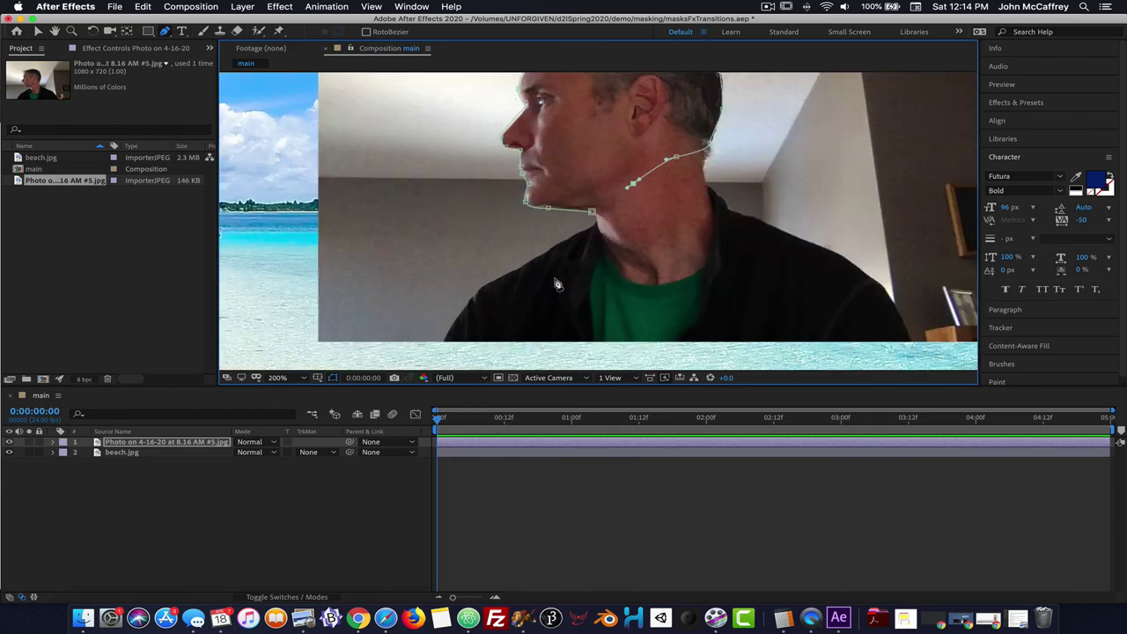
scroll(556, 283, "up", 1)
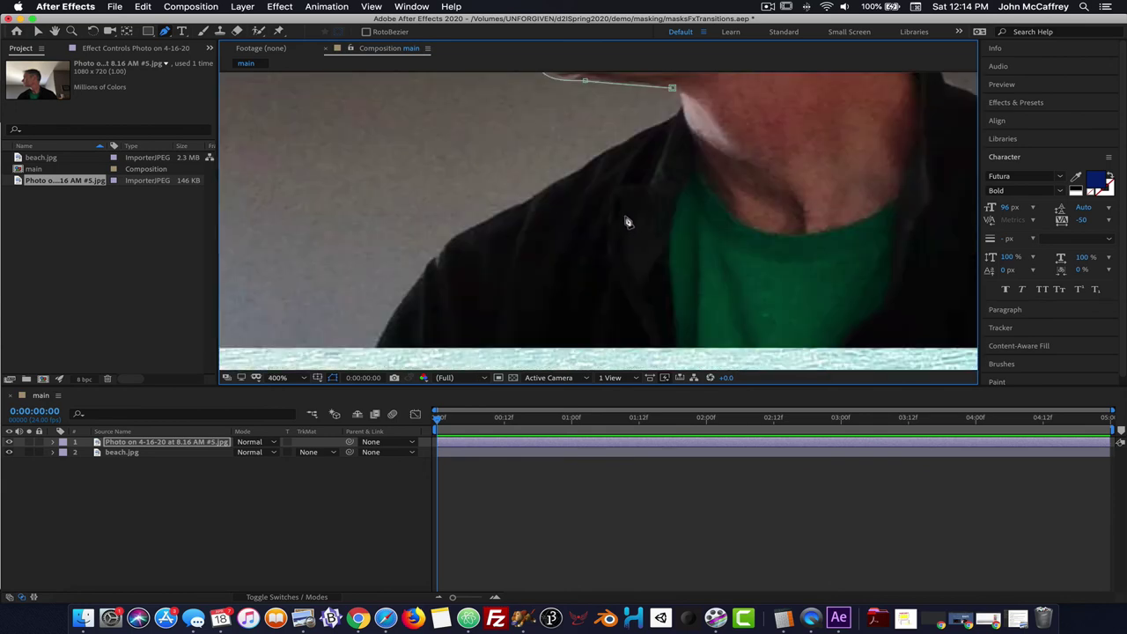
left_click_drag(631, 214, 498, 344)
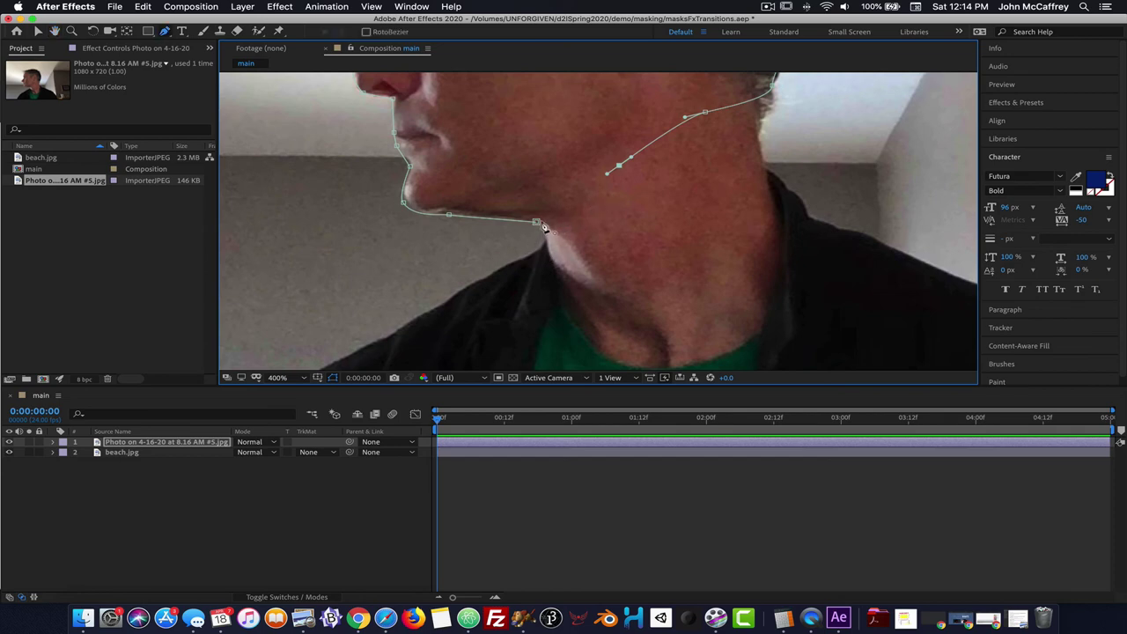
key("g")
left_click(535, 222)
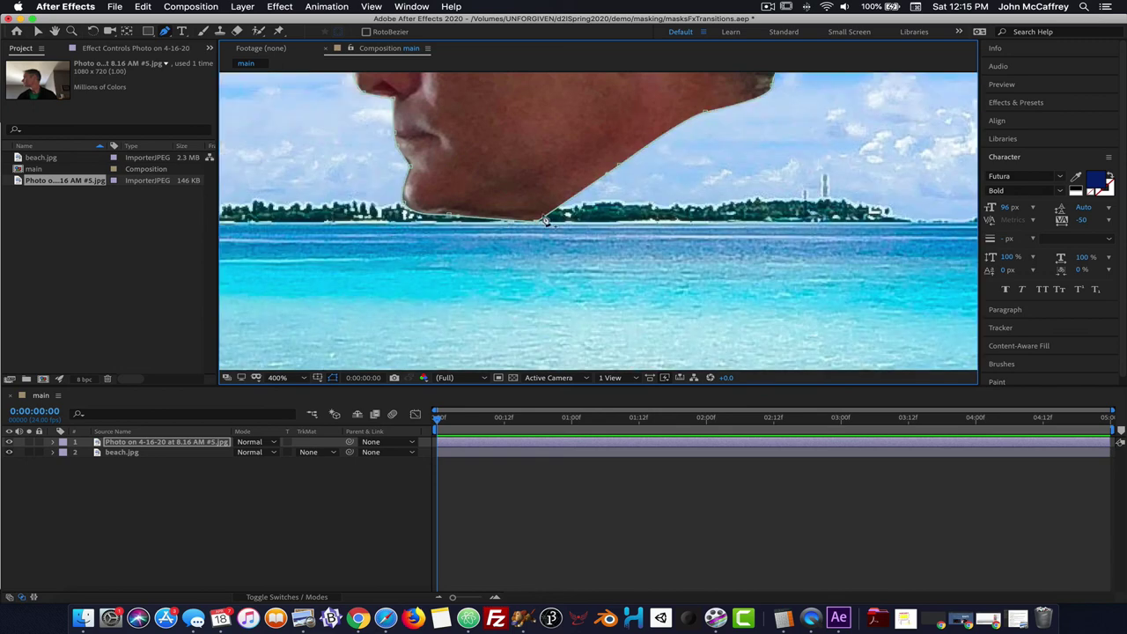
left_click(278, 377)
Fit the composition in the viewer and select the head layer with the Selection tool.
left_click(302, 392)
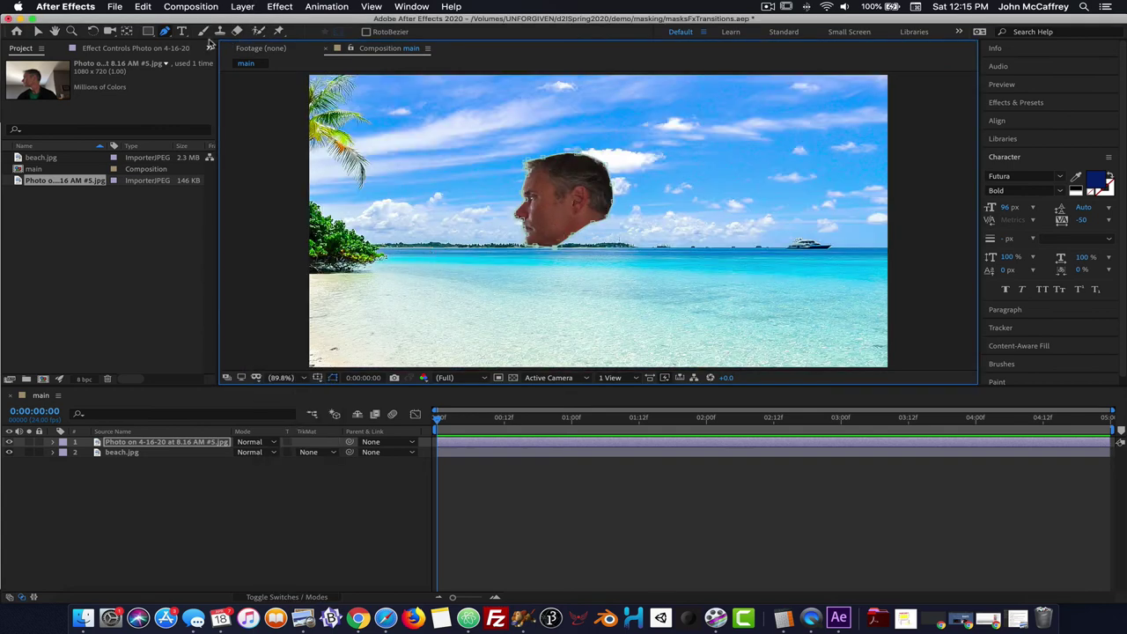
left_click(164, 33)
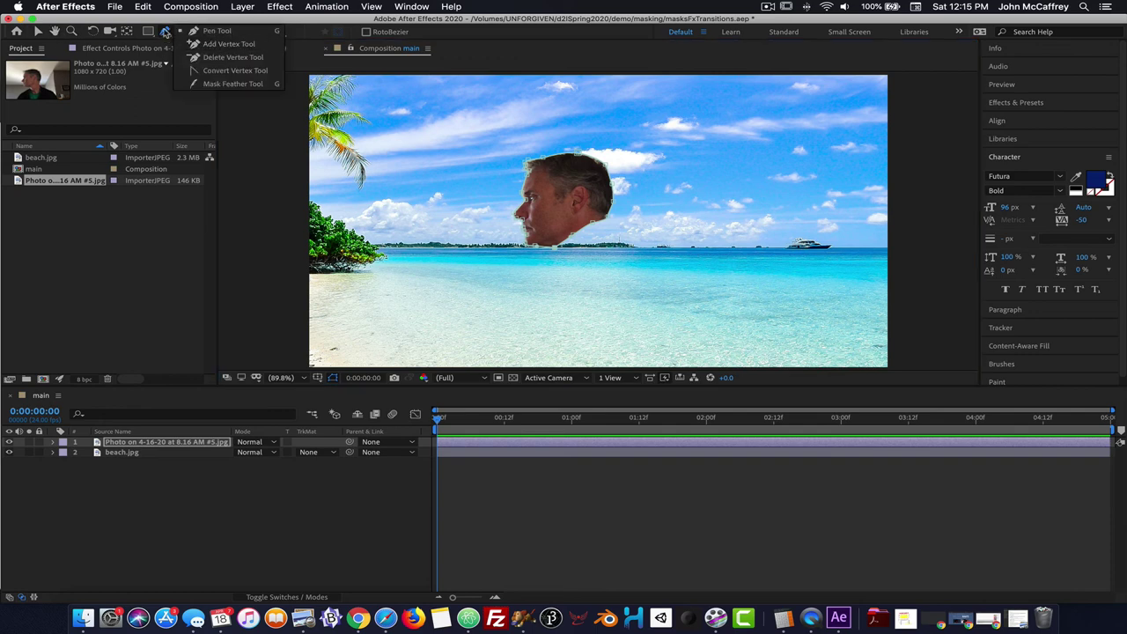
left_click(167, 33)
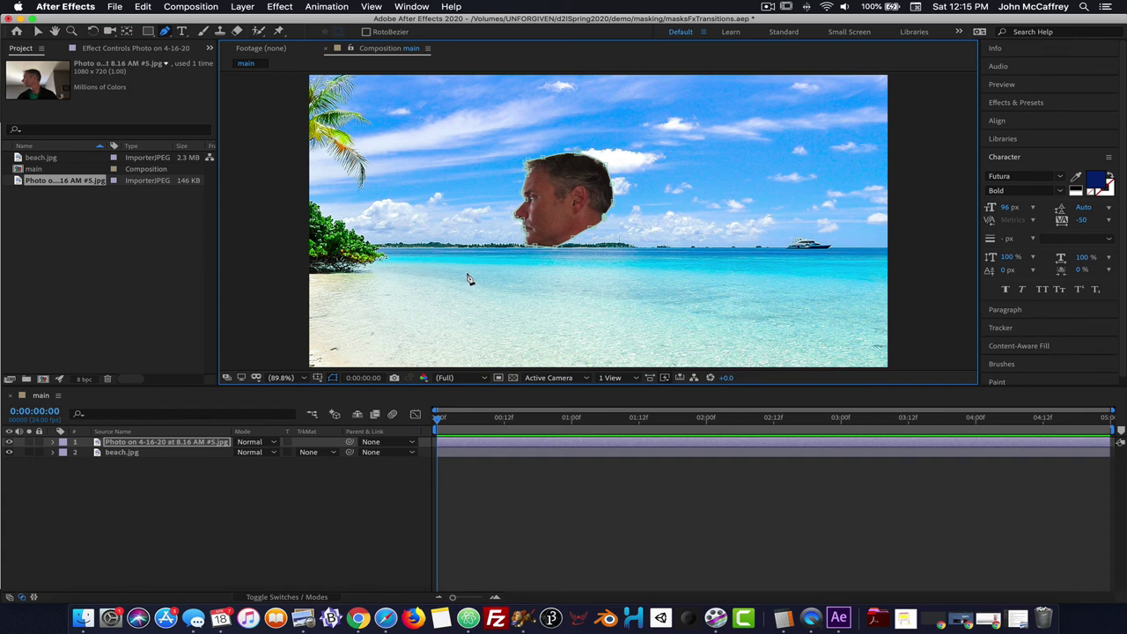
left_click(37, 31)
left_click(236, 244)
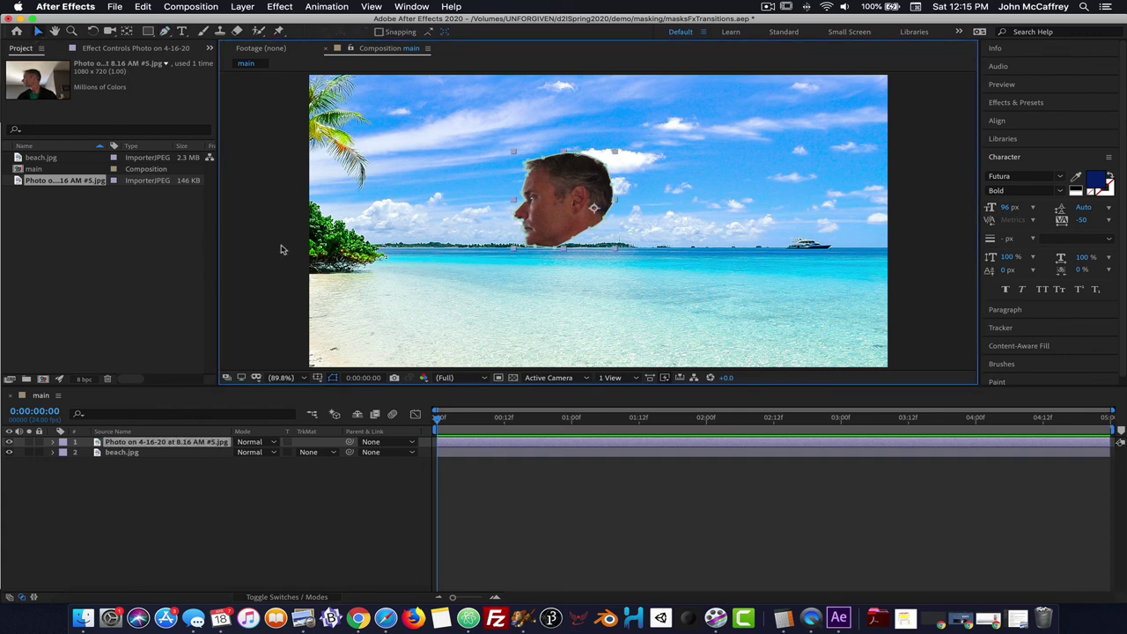
Drag the head to the scene's right edge over the water, then select the face photo layer.
left_click_drag(567, 207, 810, 280)
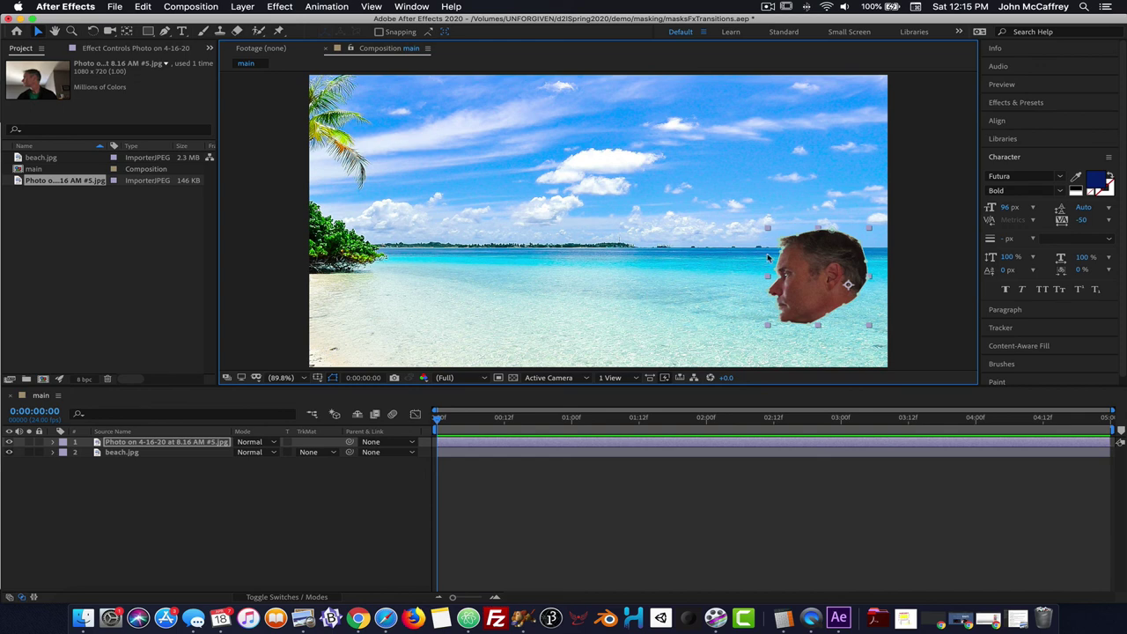
left_click(293, 292)
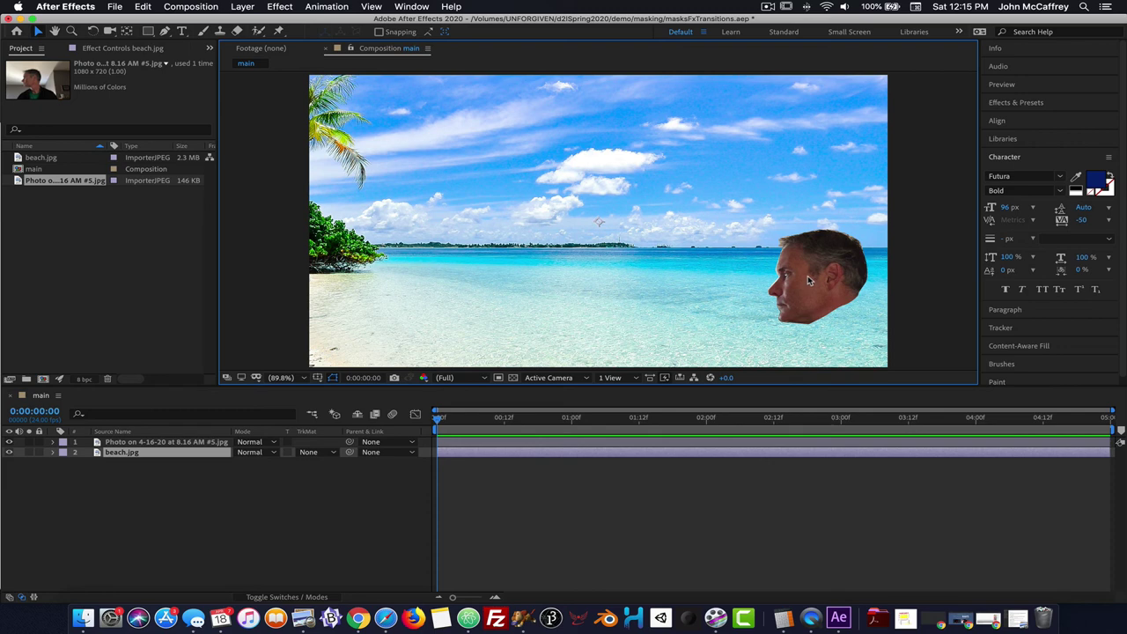
left_click(121, 442)
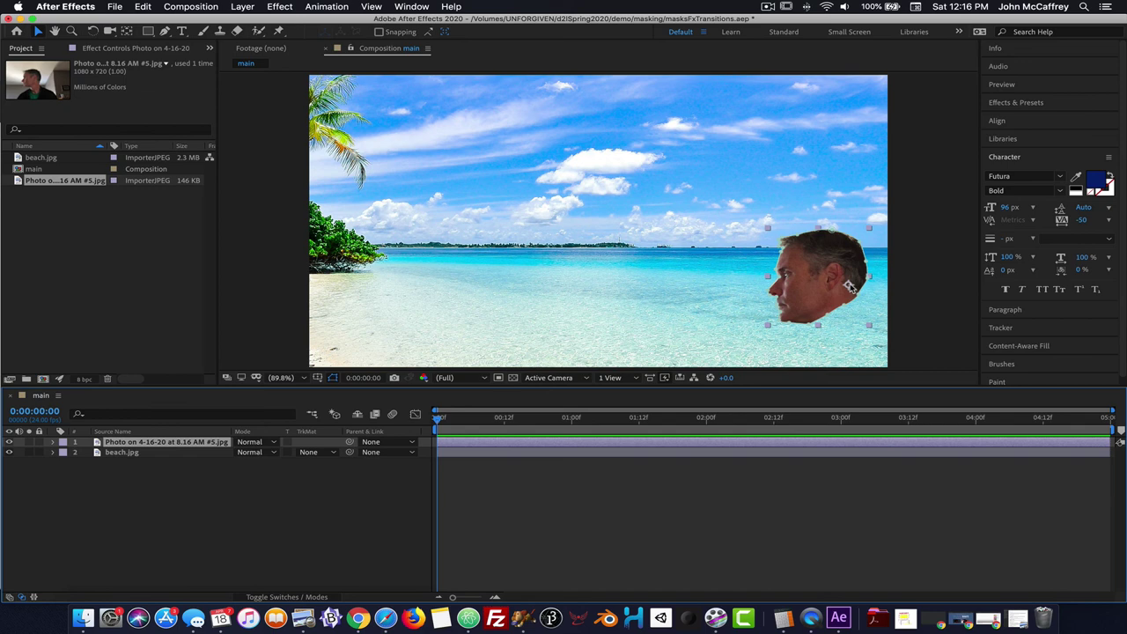
Move the face's anchor point to its lower edge and tilt it to about 15 degrees.
left_click(125, 32)
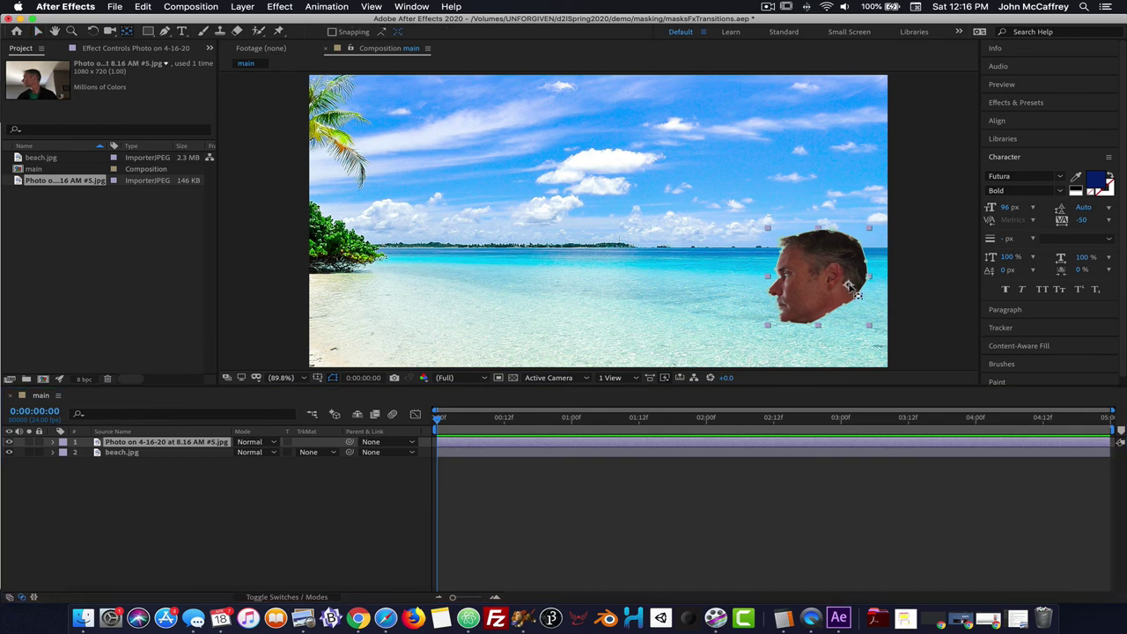
left_click_drag(847, 287, 806, 321)
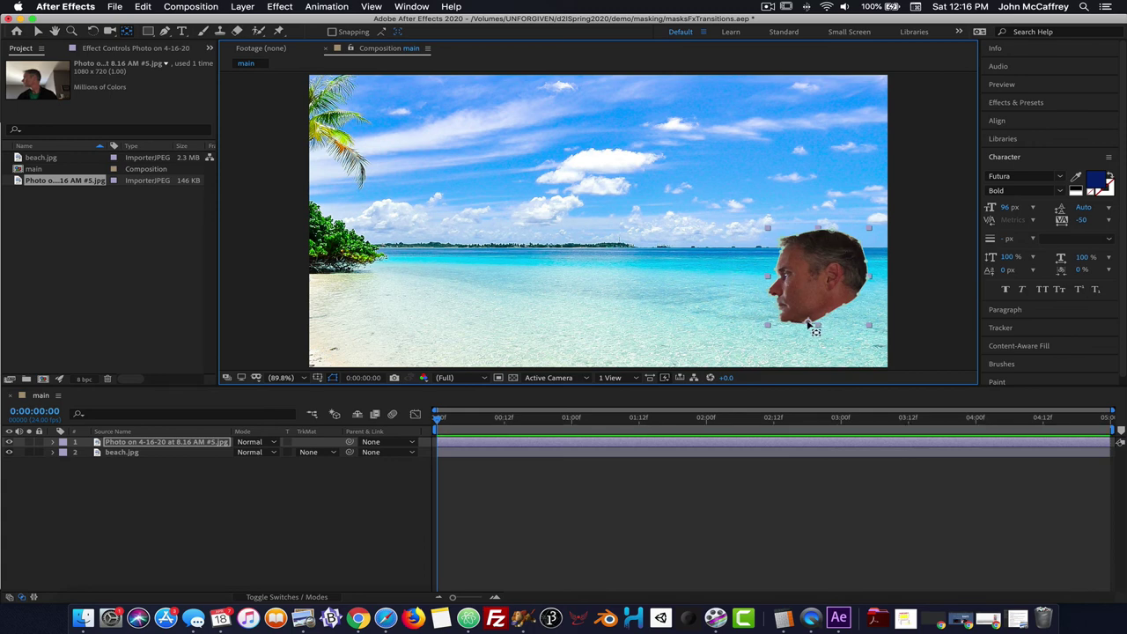
left_click(92, 31)
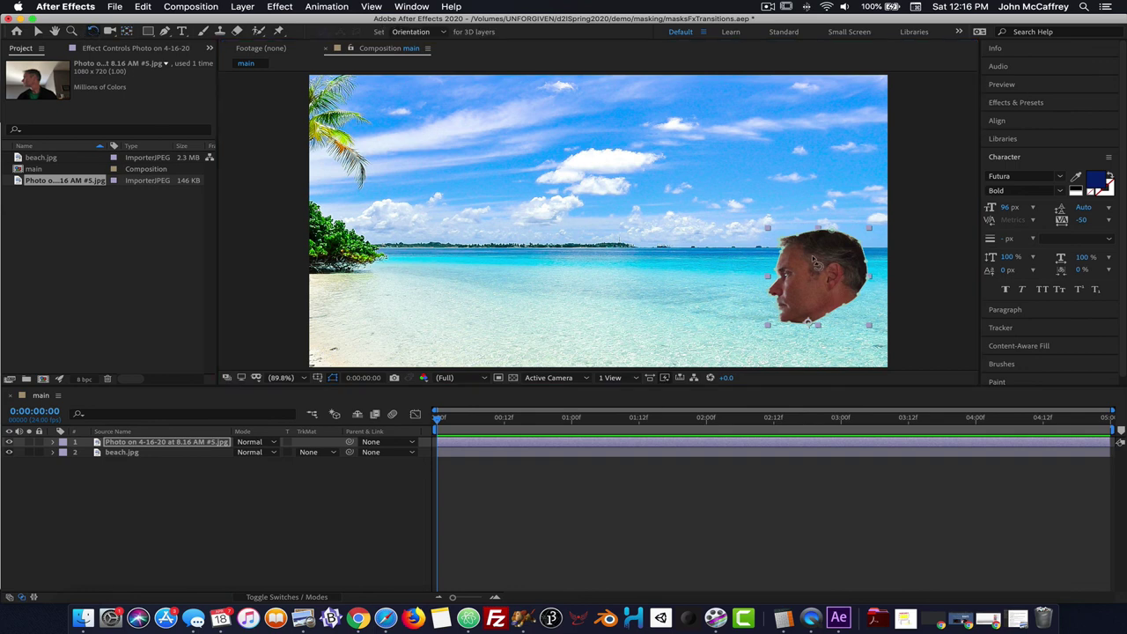
left_click_drag(815, 263, 839, 268)
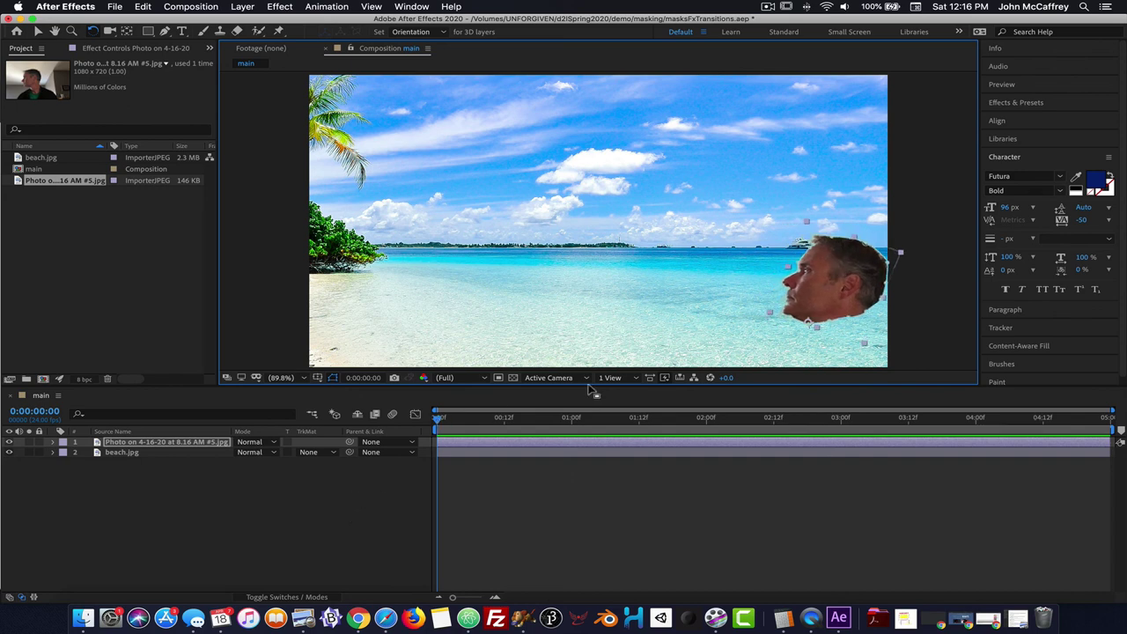
left_click_drag(853, 269, 843, 276)
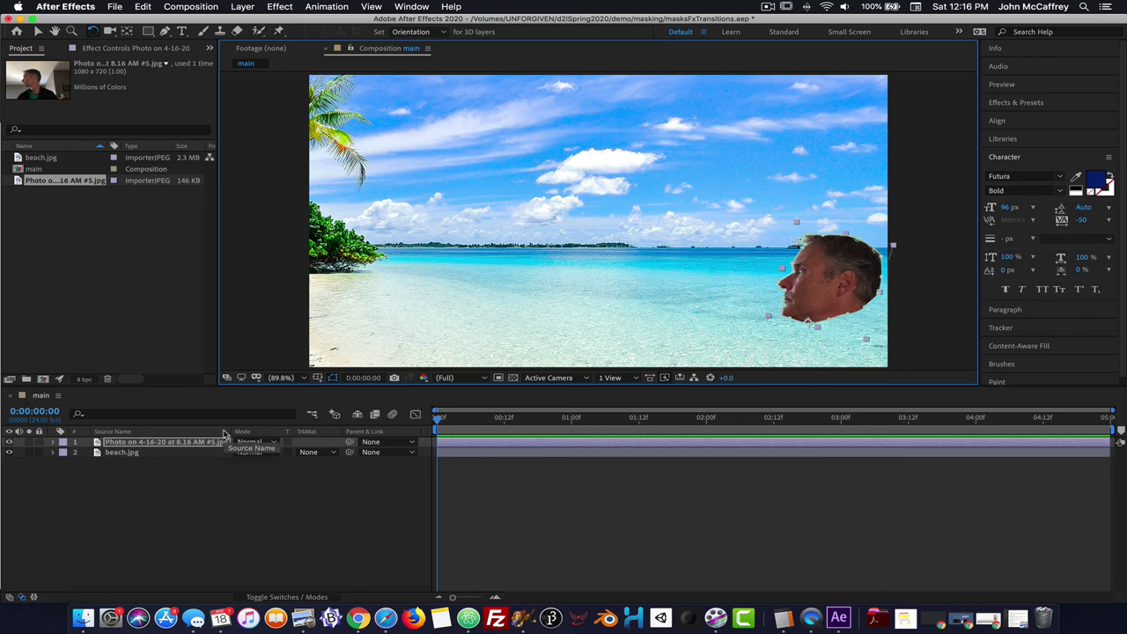
Keyframe Rotation at 0:00, 21.4° a few frames later, then swing the head down at frames 10 and 12.
key("r")
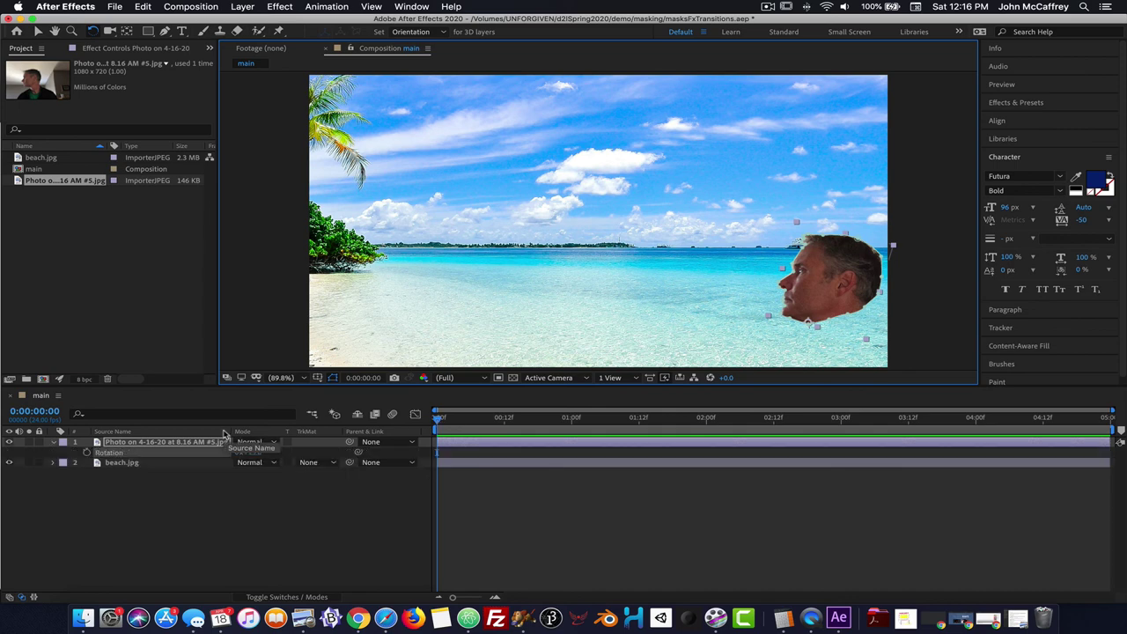
left_click(86, 453)
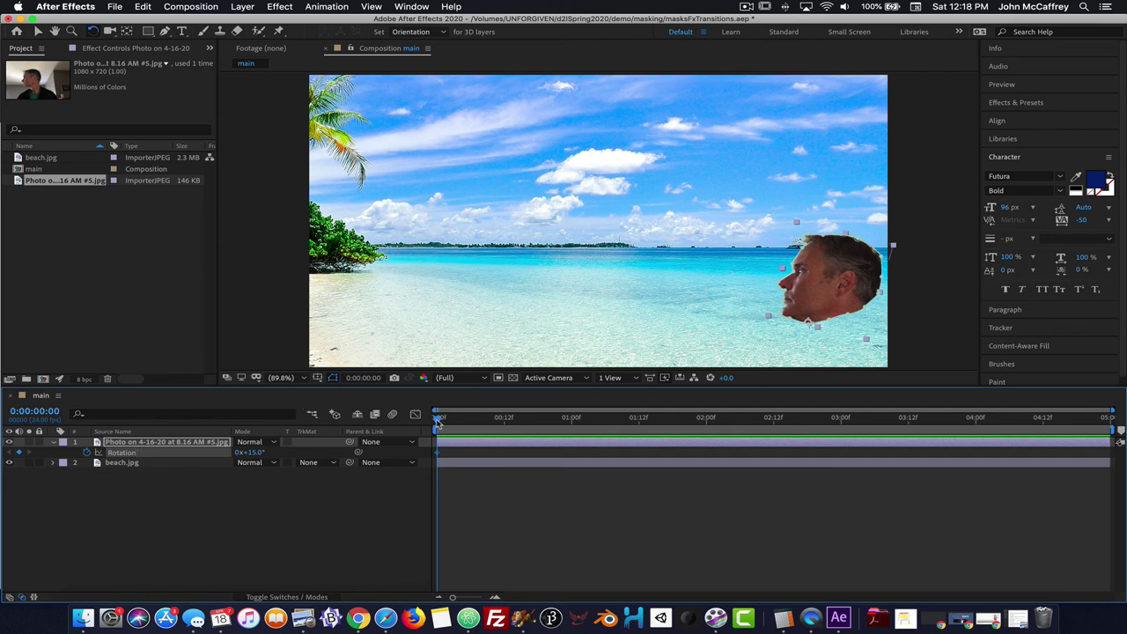
left_click_drag(438, 422, 455, 423)
left_click_drag(813, 261, 822, 264)
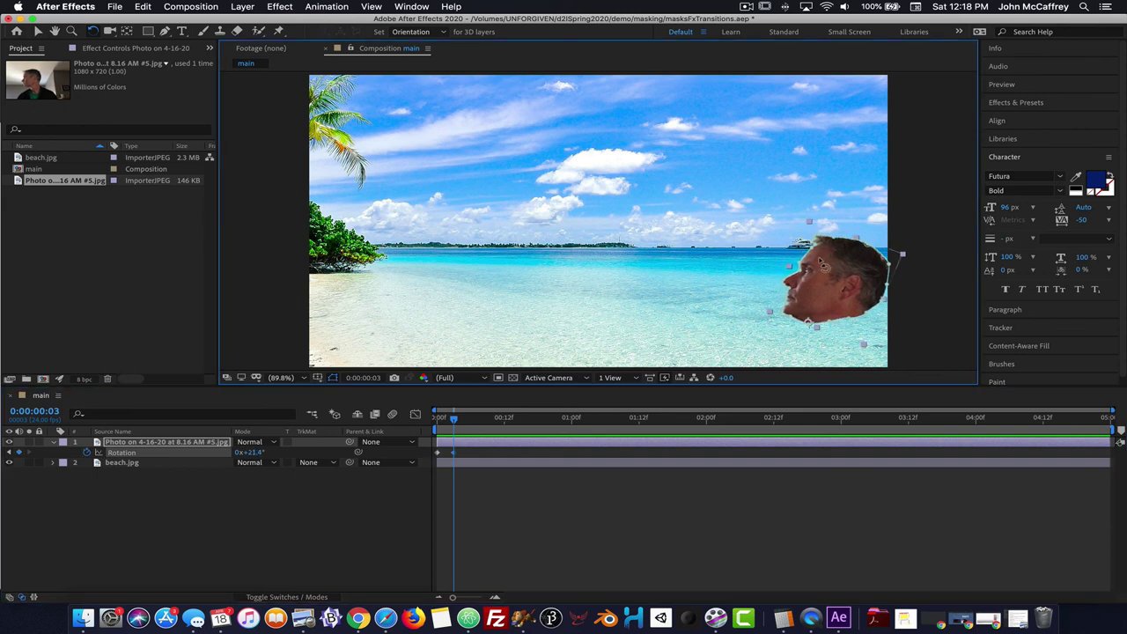
left_click_drag(454, 423, 494, 422)
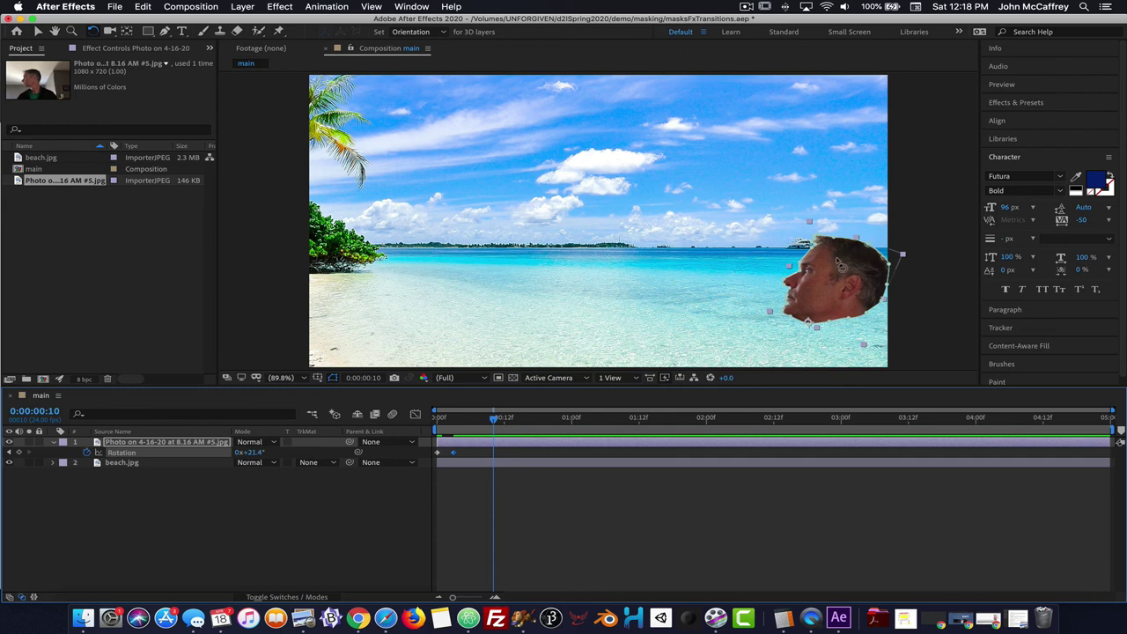
left_click_drag(845, 264, 735, 350)
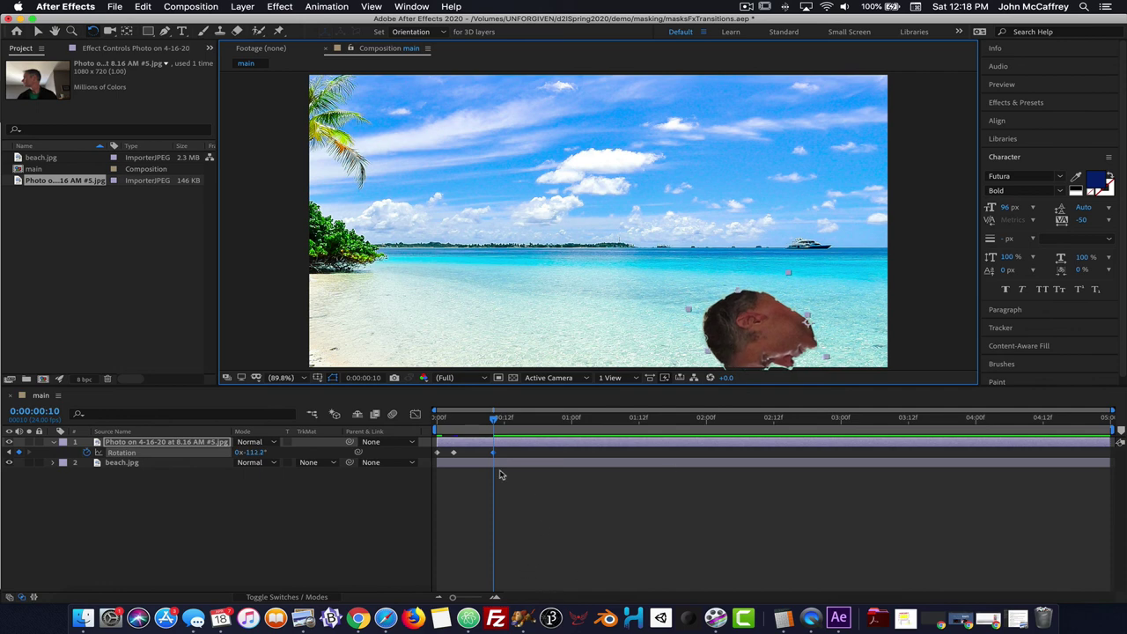
left_click_drag(494, 421, 504, 421)
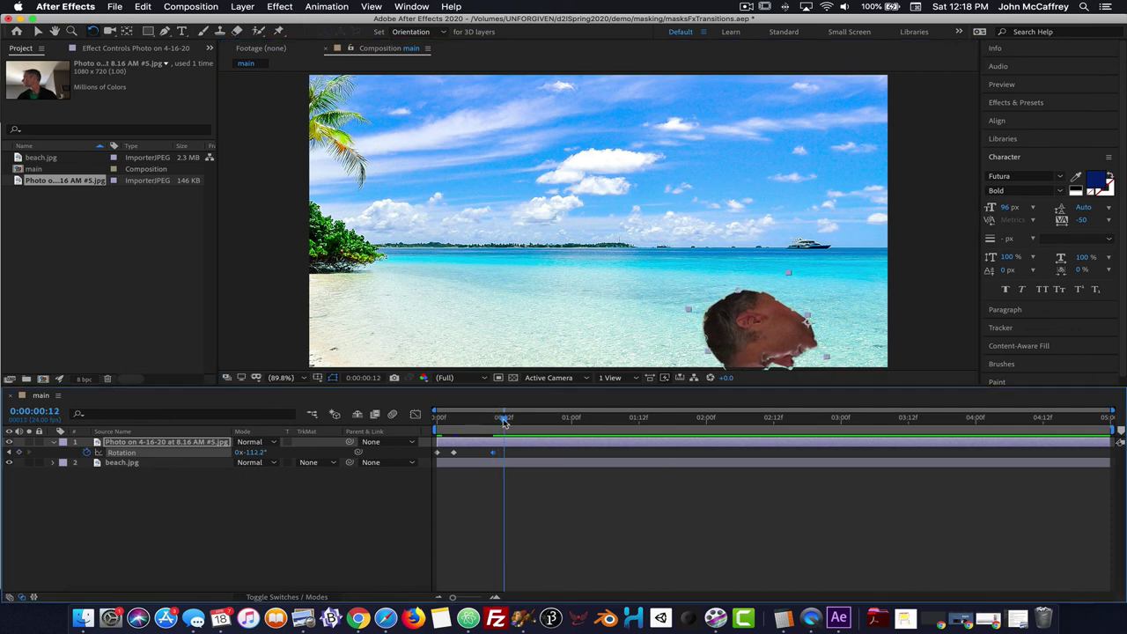
left_click_drag(741, 345, 729, 339)
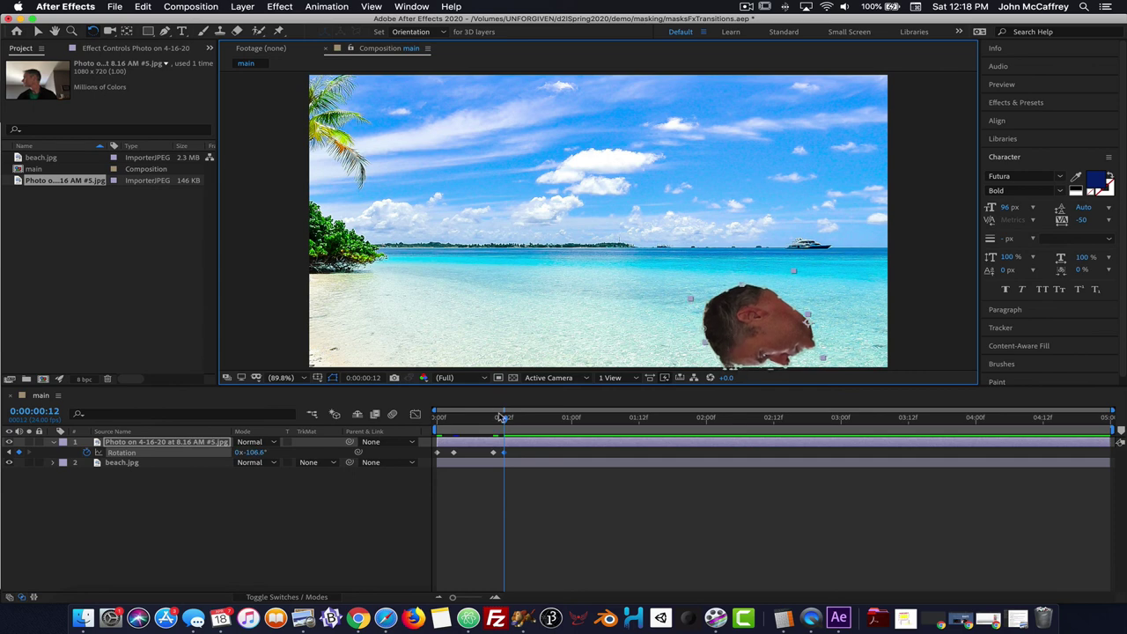
left_click_drag(507, 424, 543, 421)
left_click_drag(436, 419, 573, 399)
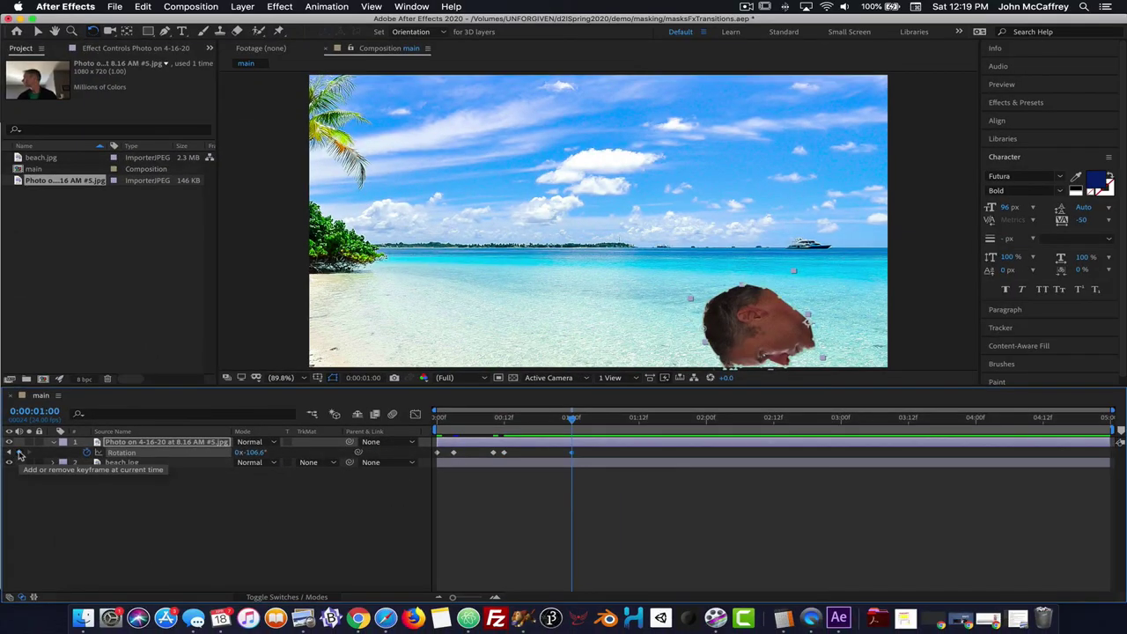
Add a Rotation keyframe at one second, preview, and nudge the rotation at 1:03.
left_click(18, 453)
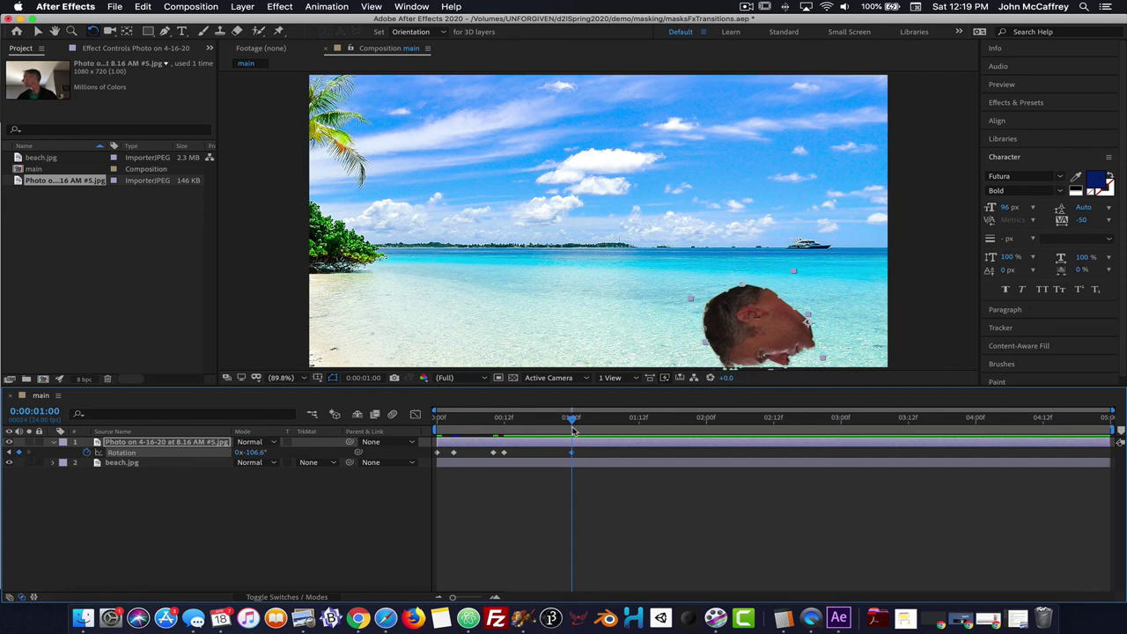
left_click_drag(572, 422, 403, 418)
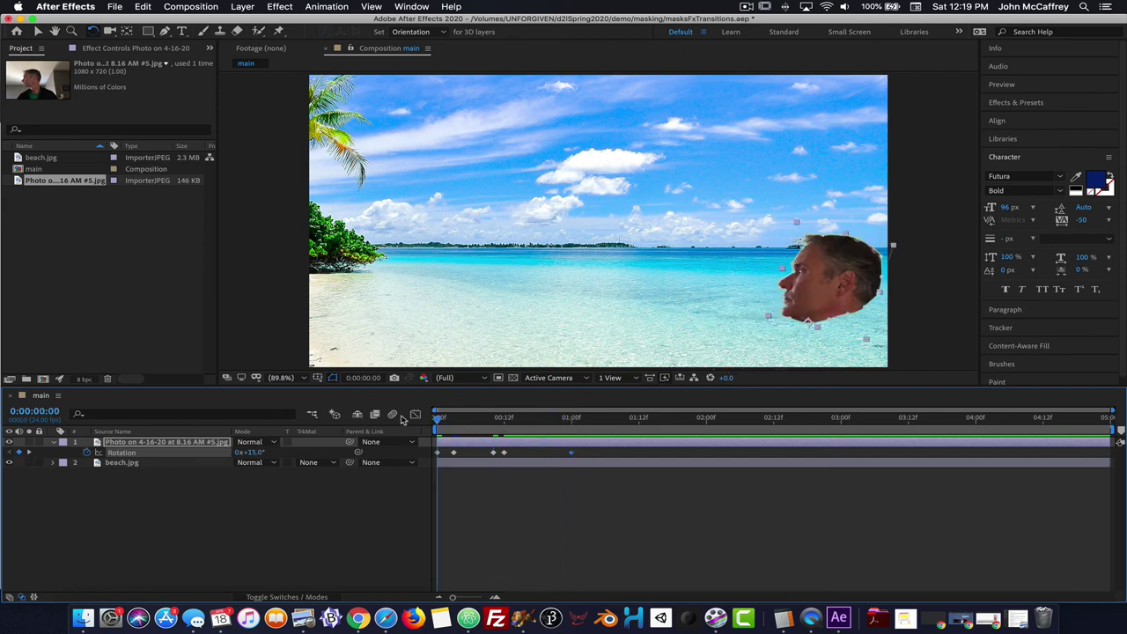
key("space")
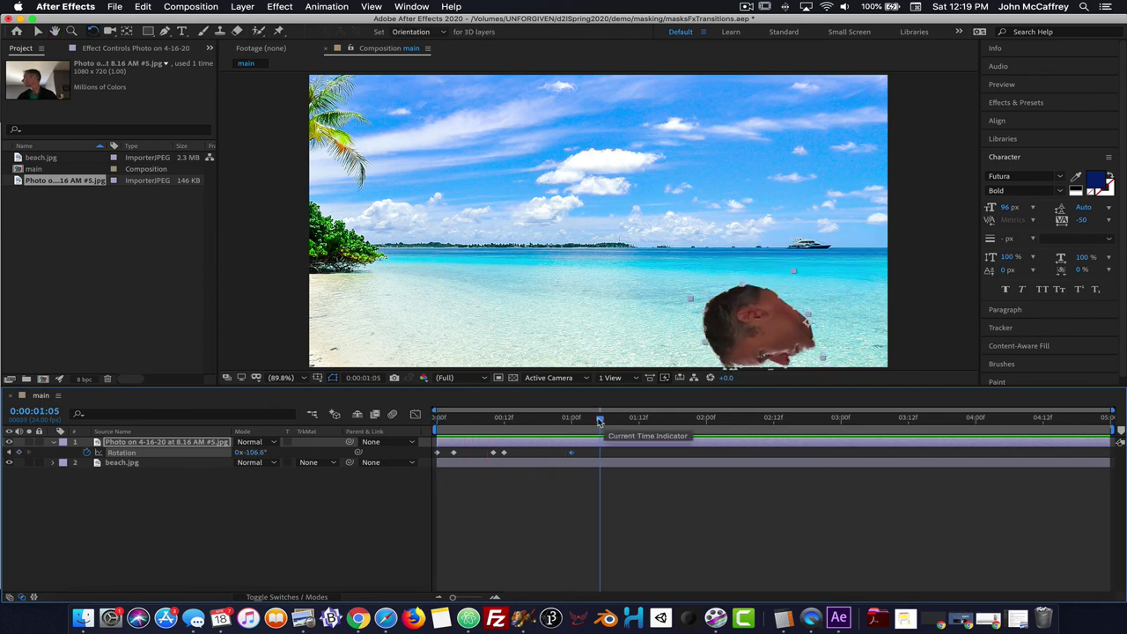
left_click_drag(599, 421, 588, 421)
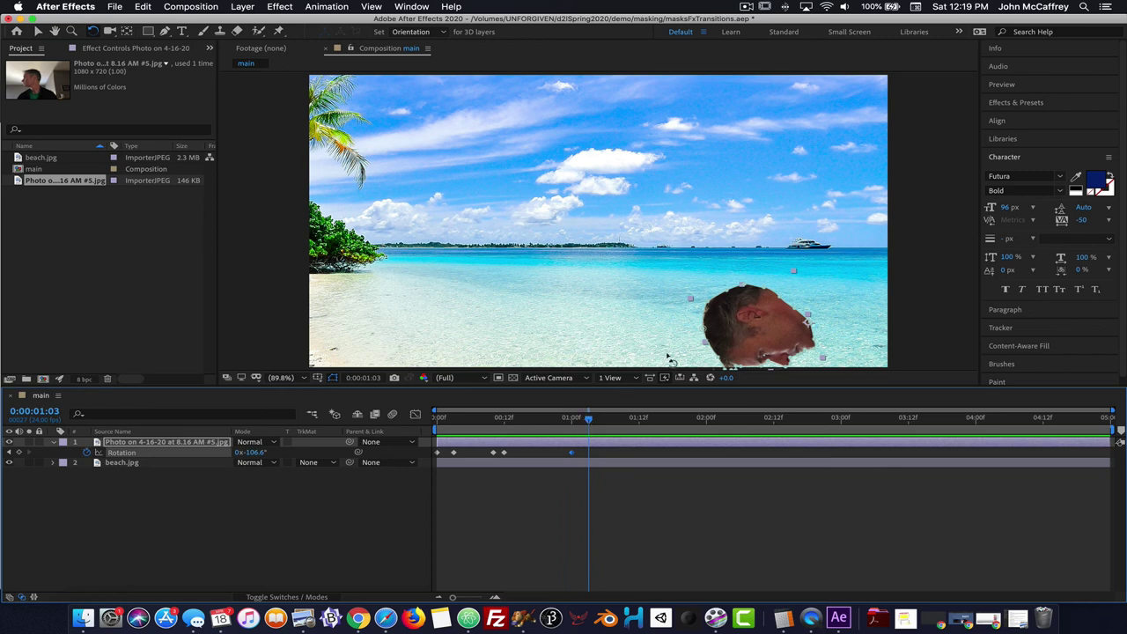
left_click(718, 324)
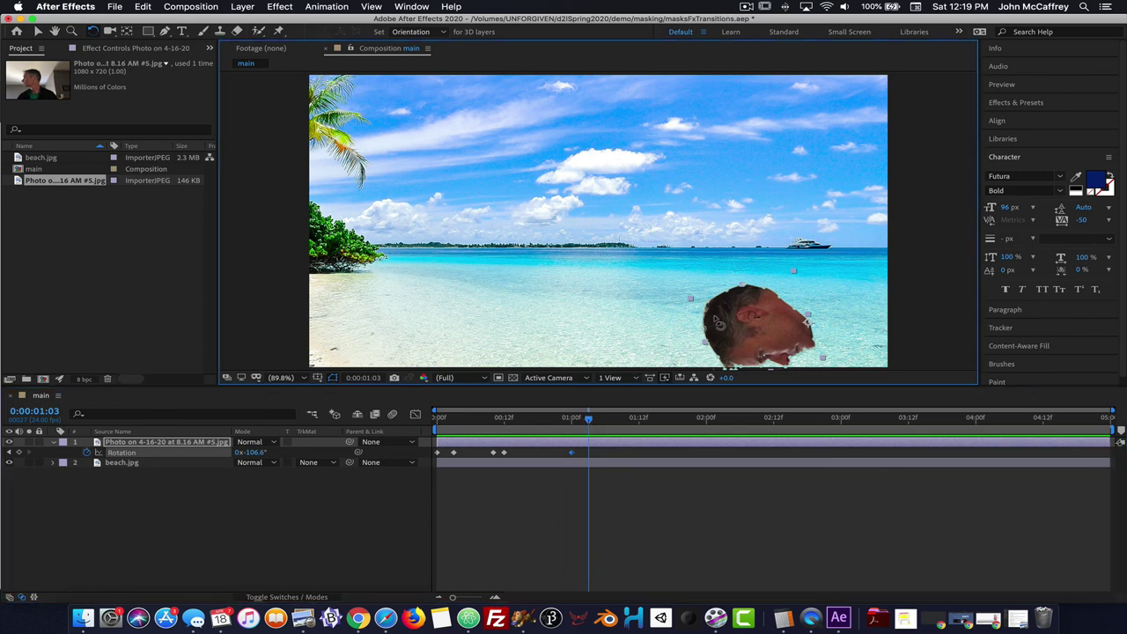
left_click_drag(719, 324, 717, 329)
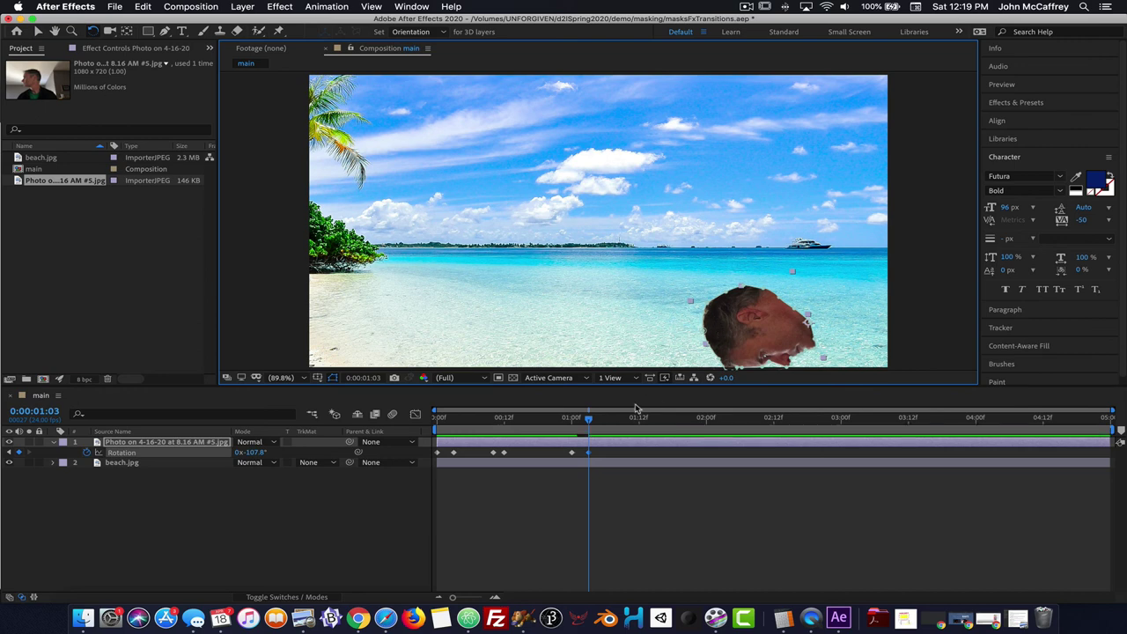
Swing the head back upright by 1:15 and preview the rotation animation.
left_click_drag(588, 421, 645, 420)
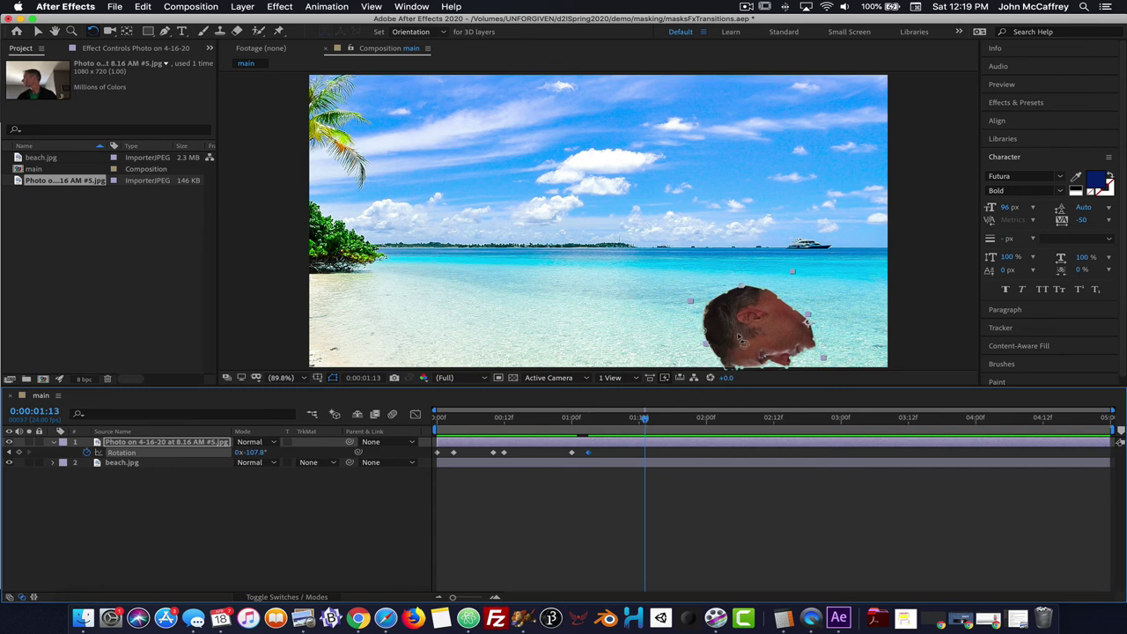
left_click_drag(744, 337, 720, 309)
left_click_drag(806, 321, 836, 265)
left_click_drag(634, 422, 658, 419)
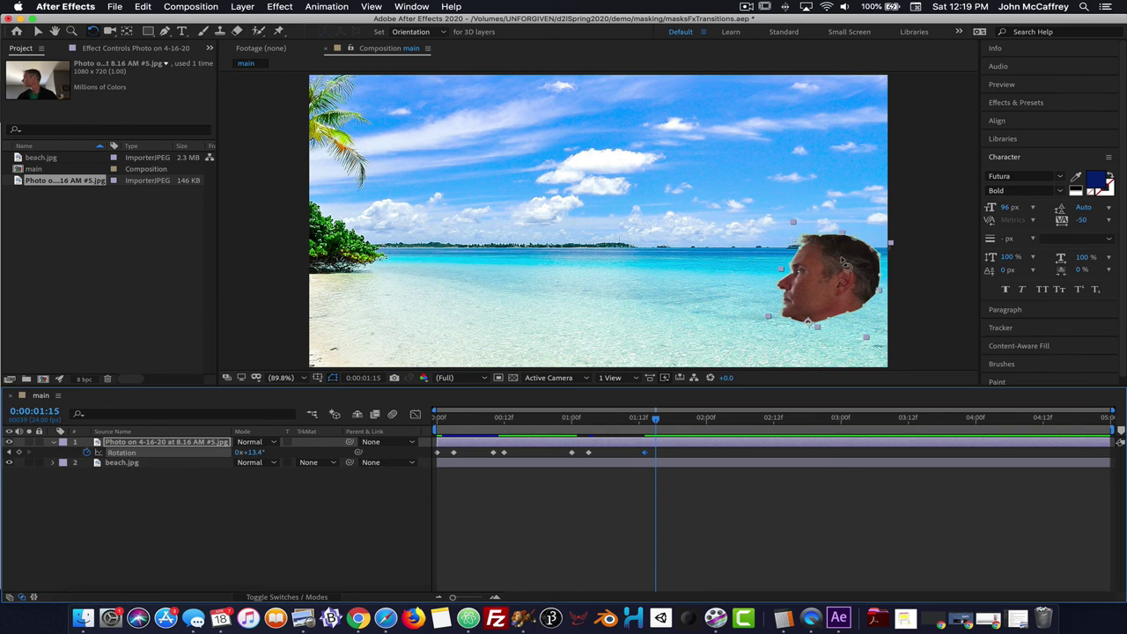
left_click_drag(844, 257, 829, 267)
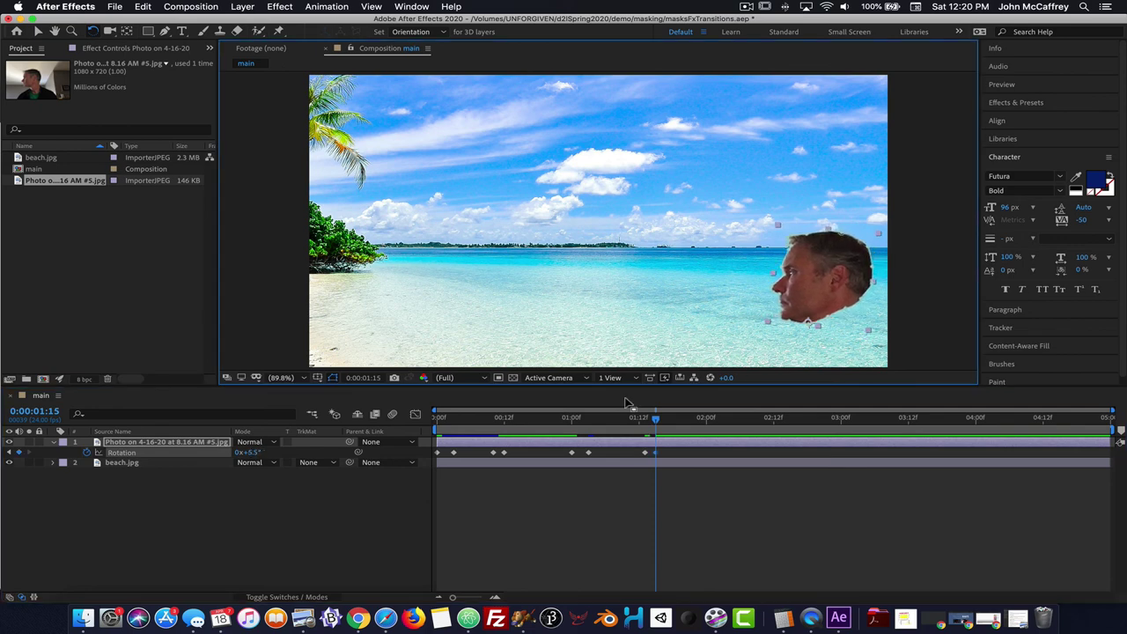
left_click_drag(654, 422, 280, 416)
key("space")
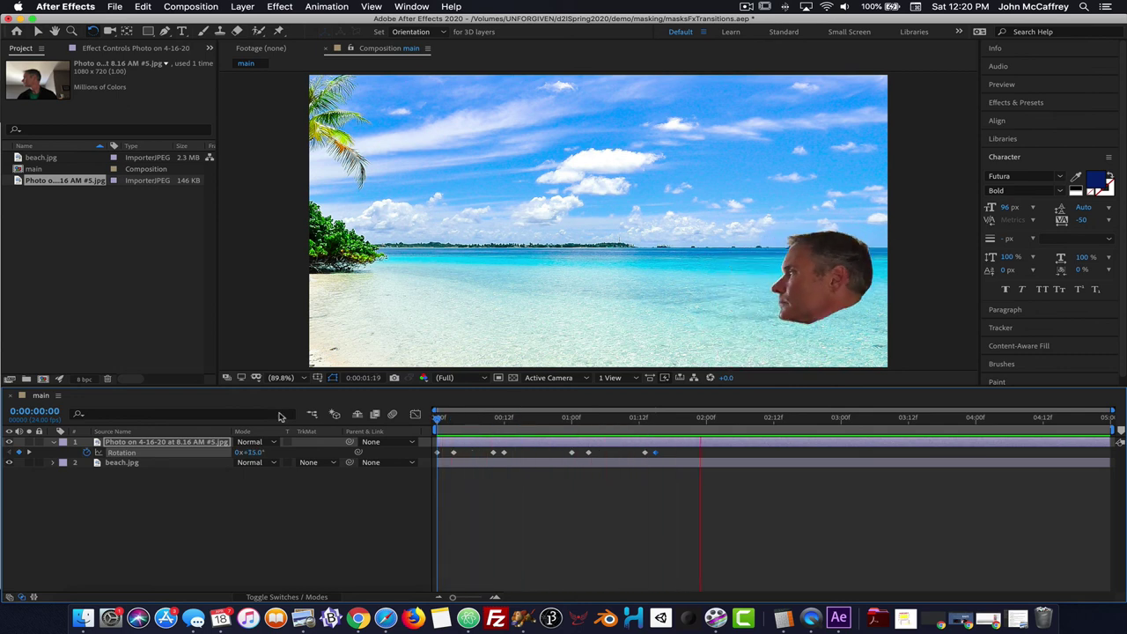
key("space")
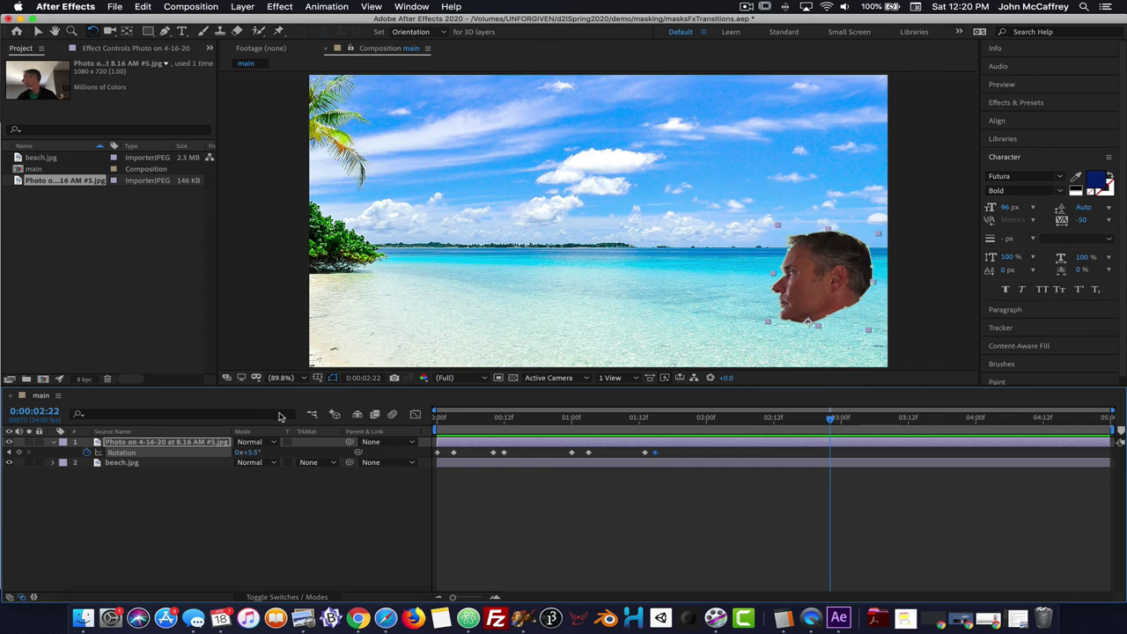
Shift the face photo's eight Rotation keyframes later, to roughly 1¾–3⅓ seconds.
left_click(204, 478)
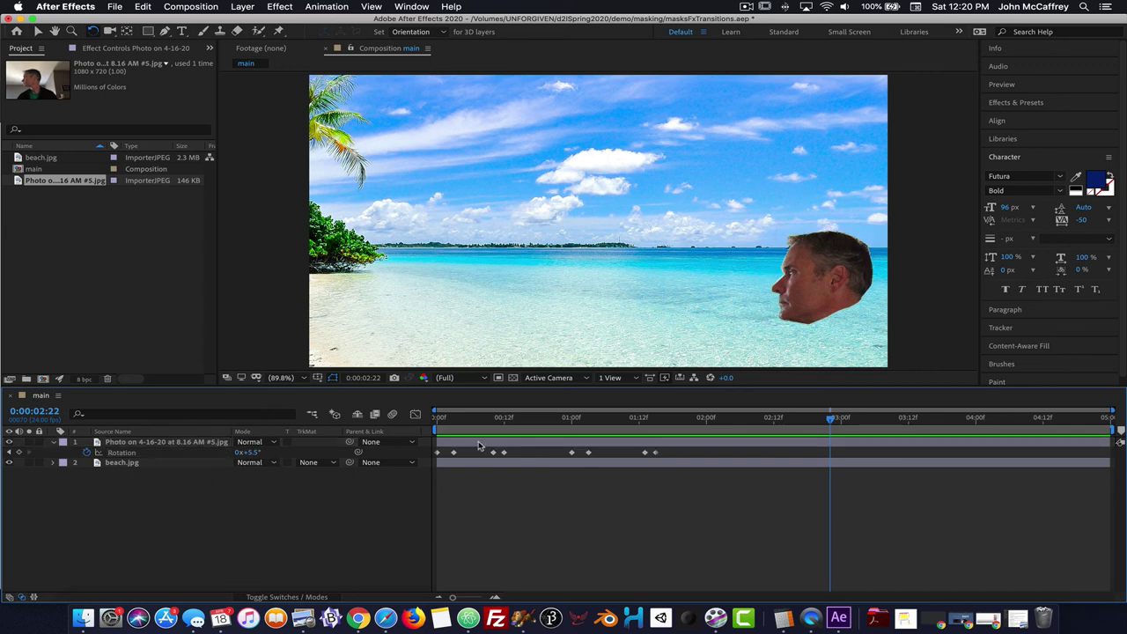
left_click_drag(834, 421, 577, 419)
left_click_drag(682, 415, 321, 408)
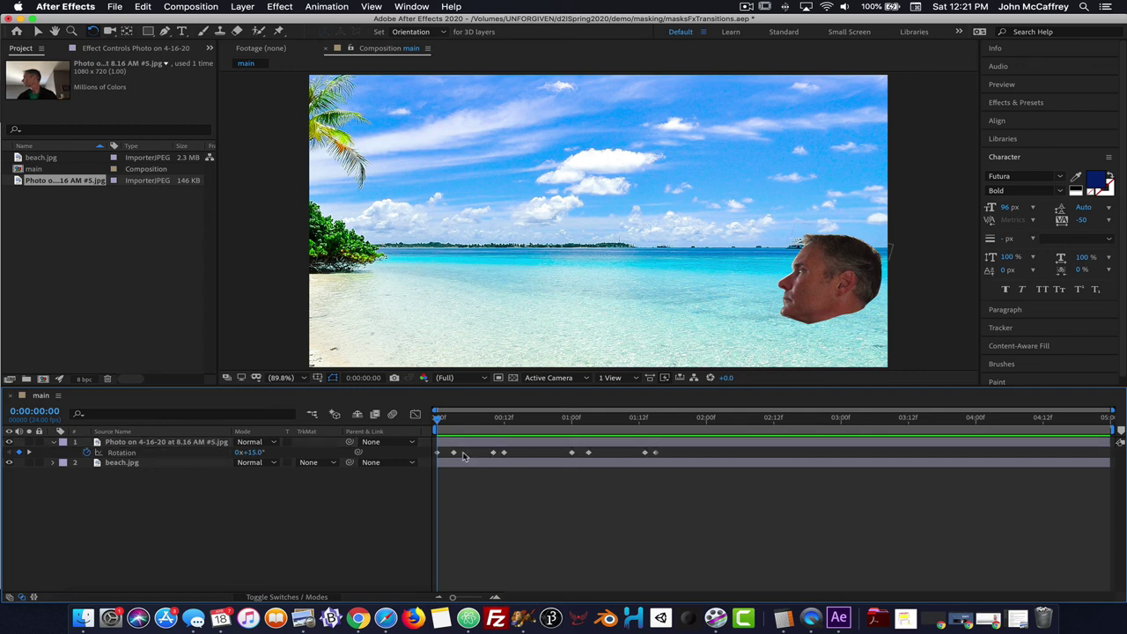
left_click_drag(674, 449, 432, 460)
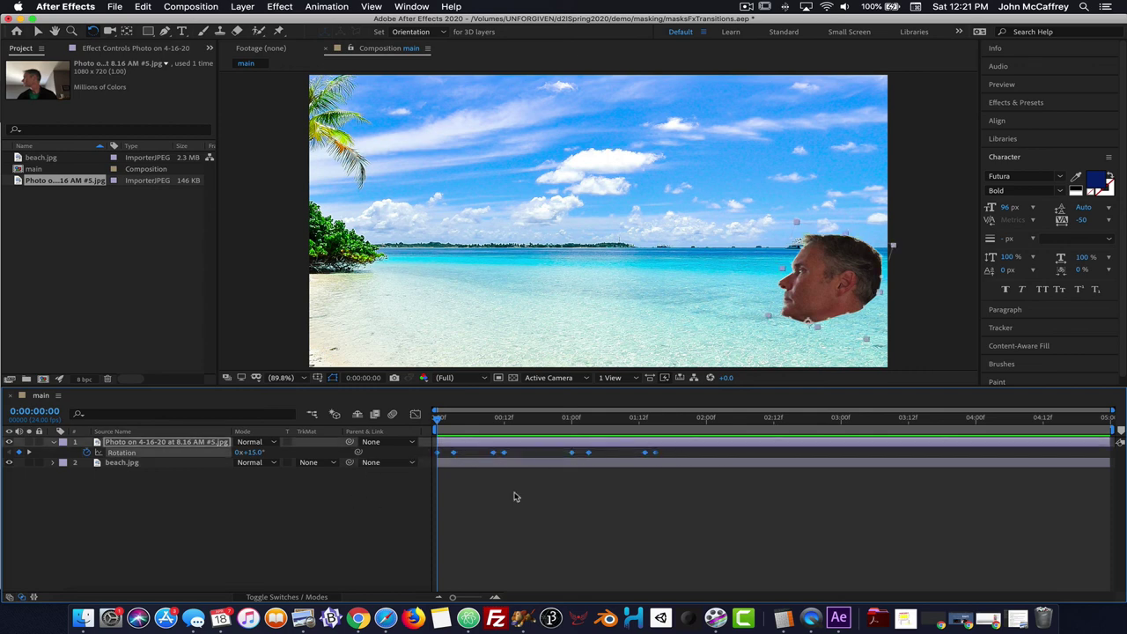
left_click(627, 498)
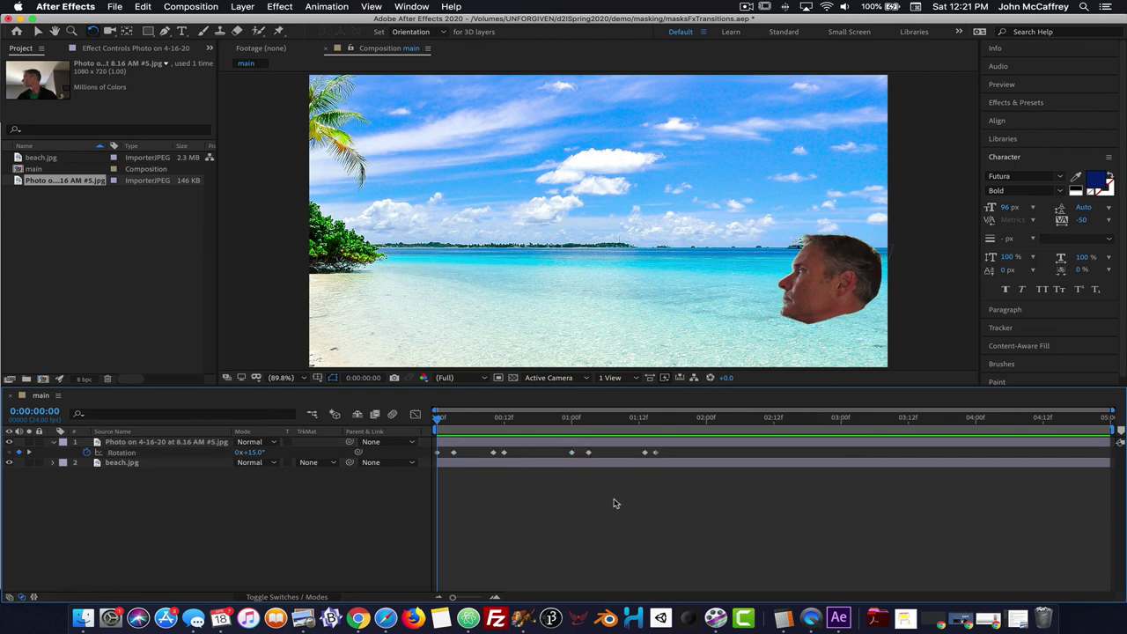
left_click(128, 454)
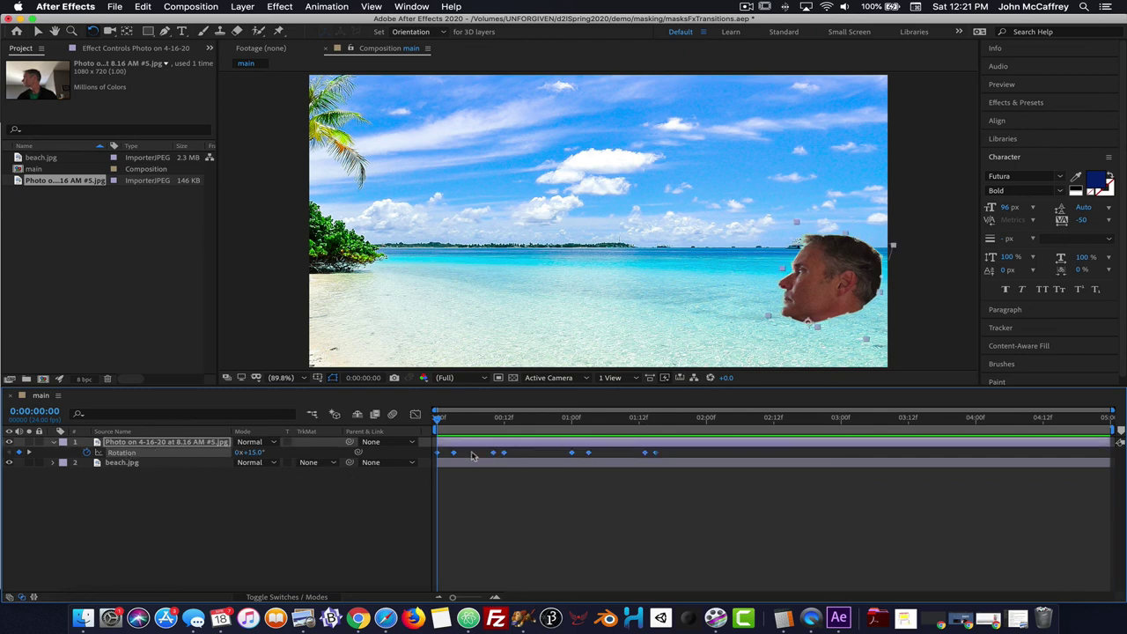
left_click_drag(453, 454, 302, 411)
left_click(211, 506)
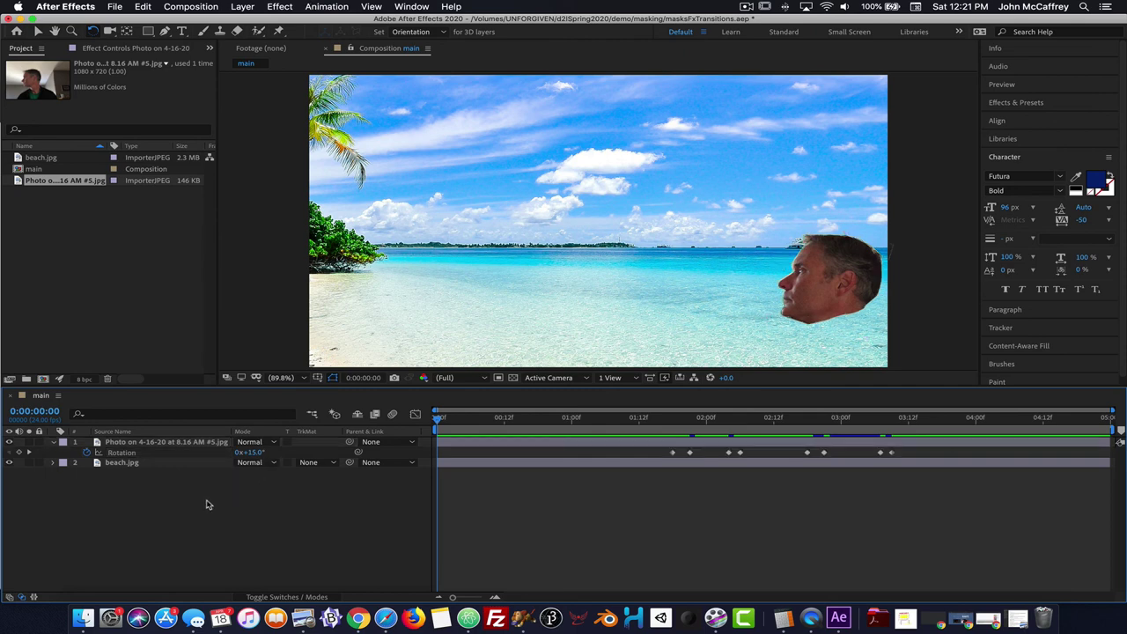
Create a 1920×1080 black solid layer named Black Solid 1 via Layer > New > Solid.
left_click(248, 6)
mouse_move(252, 27)
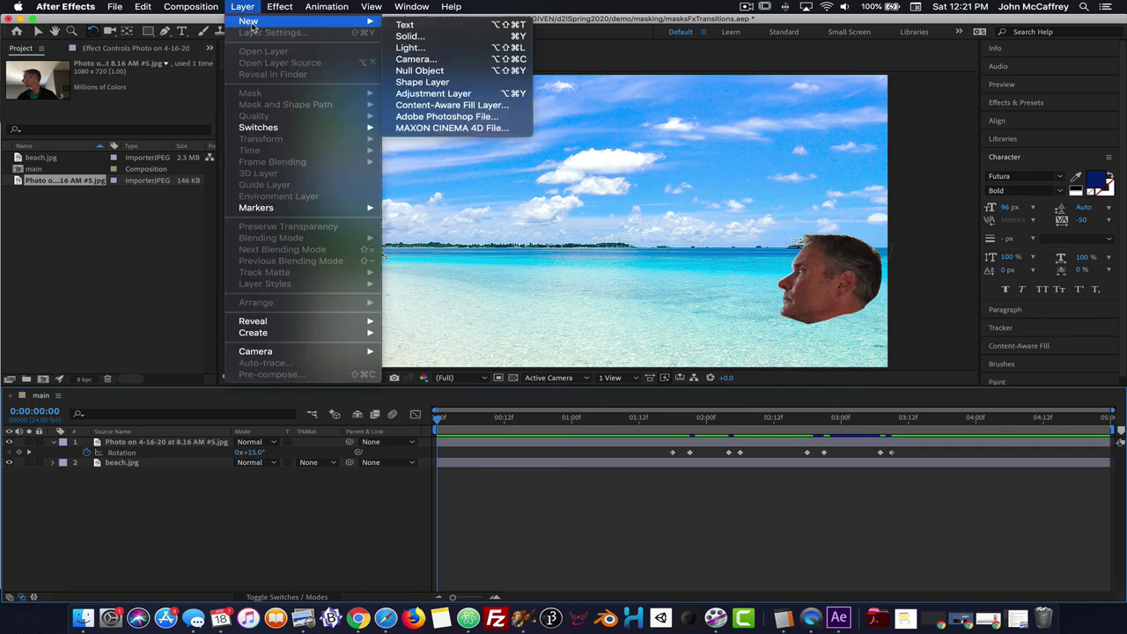
left_click(432, 37)
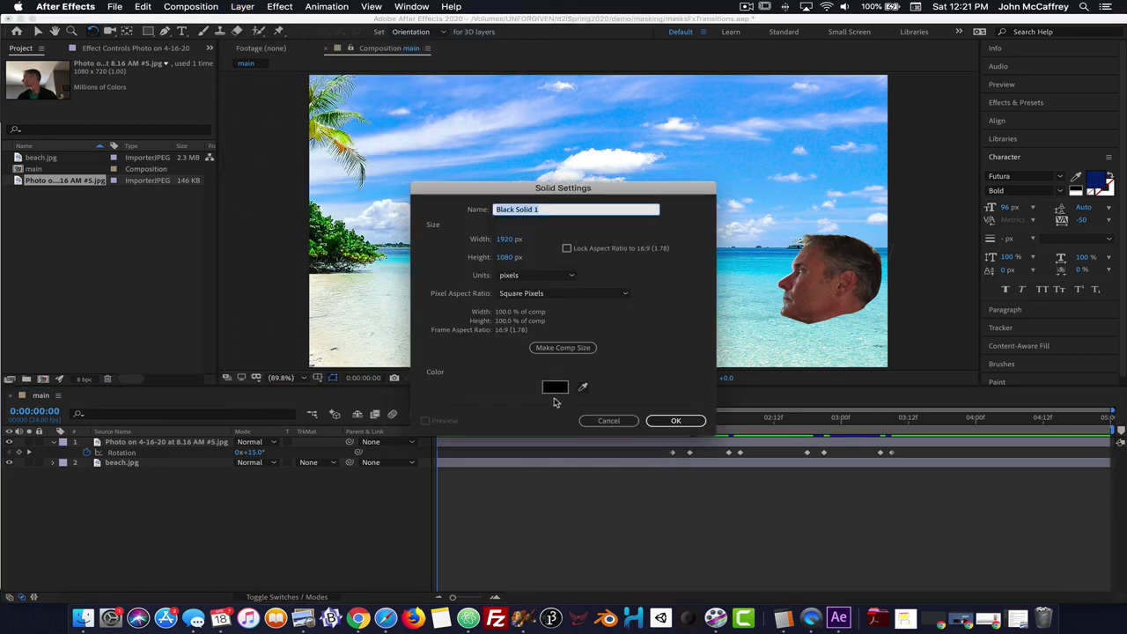
left_click(553, 387)
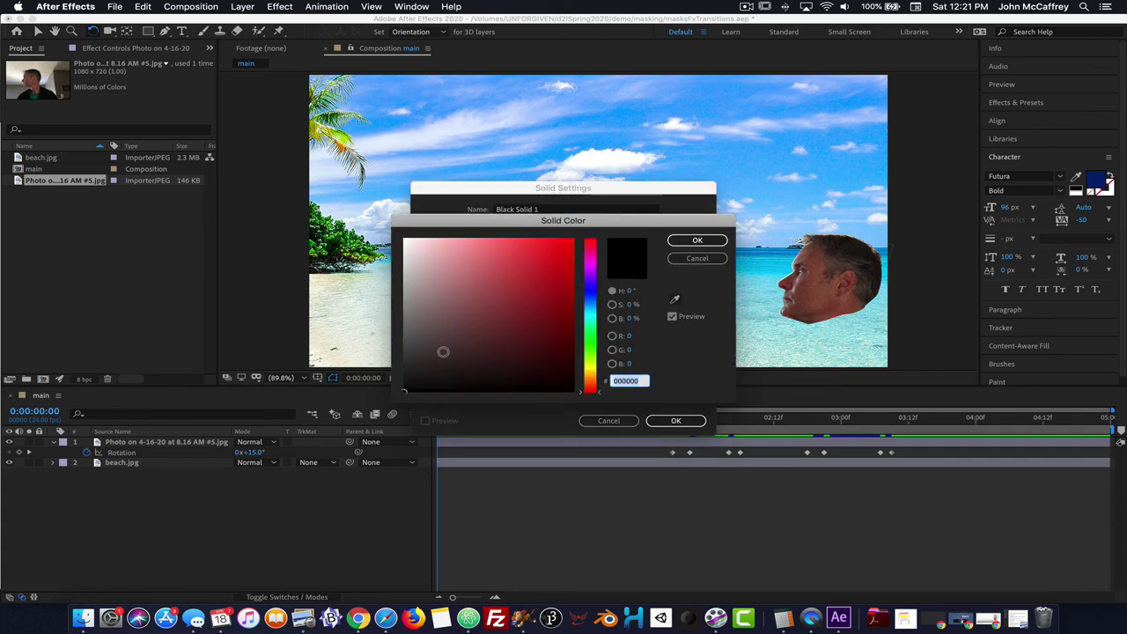
left_click(687, 243)
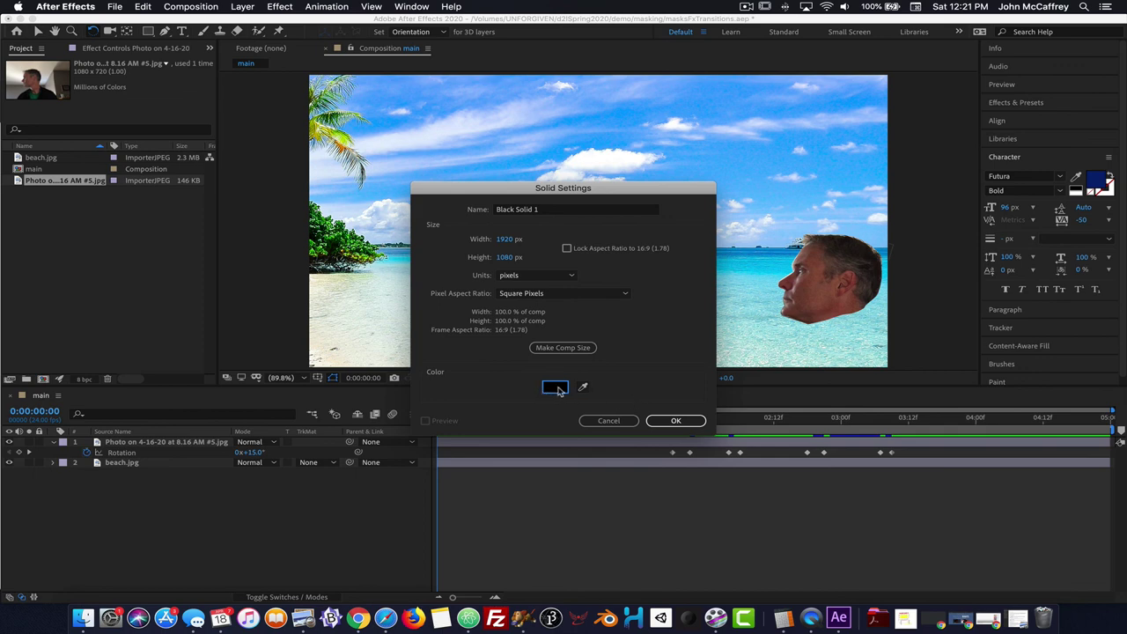
left_click(677, 420)
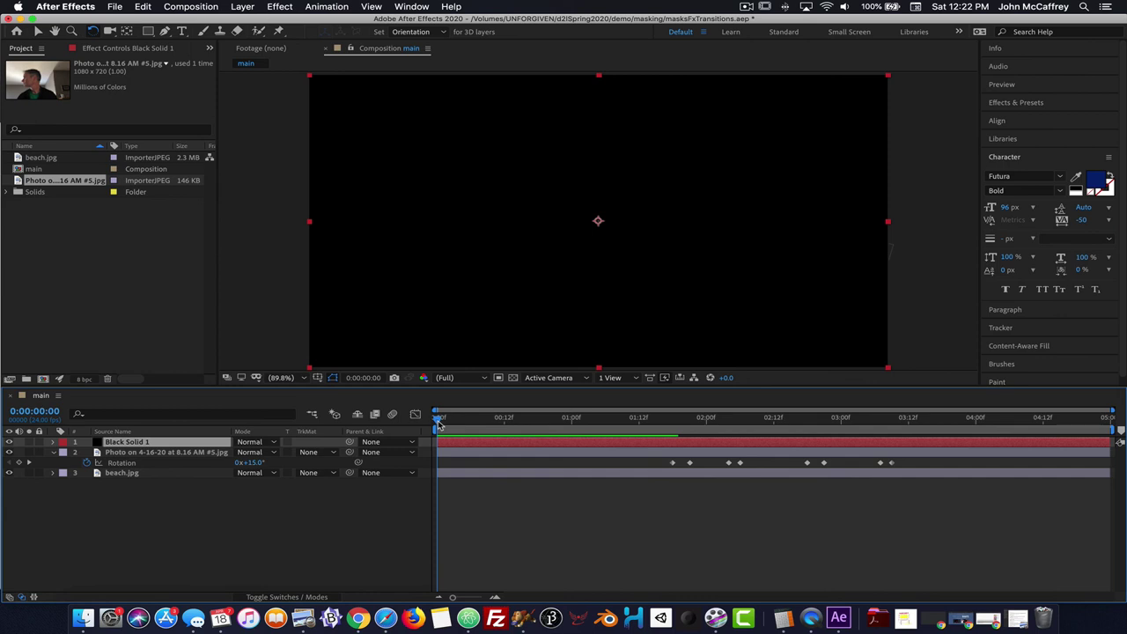
Set an Opacity keyframe at 100% on Black Solid 1 at 0:00.
key("End")
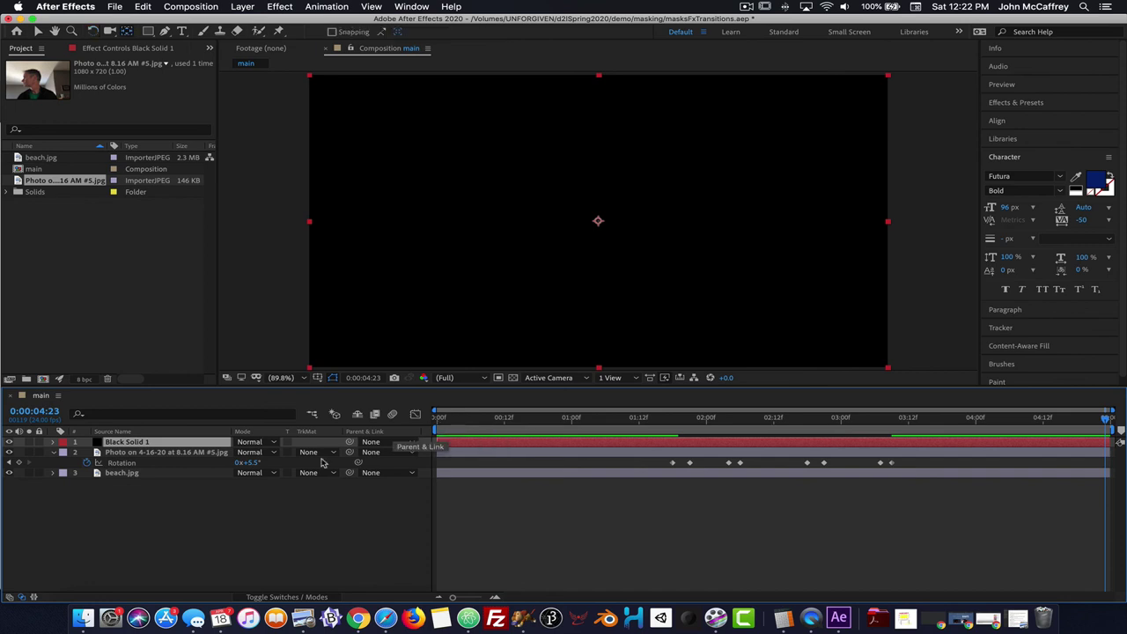
left_click(119, 532)
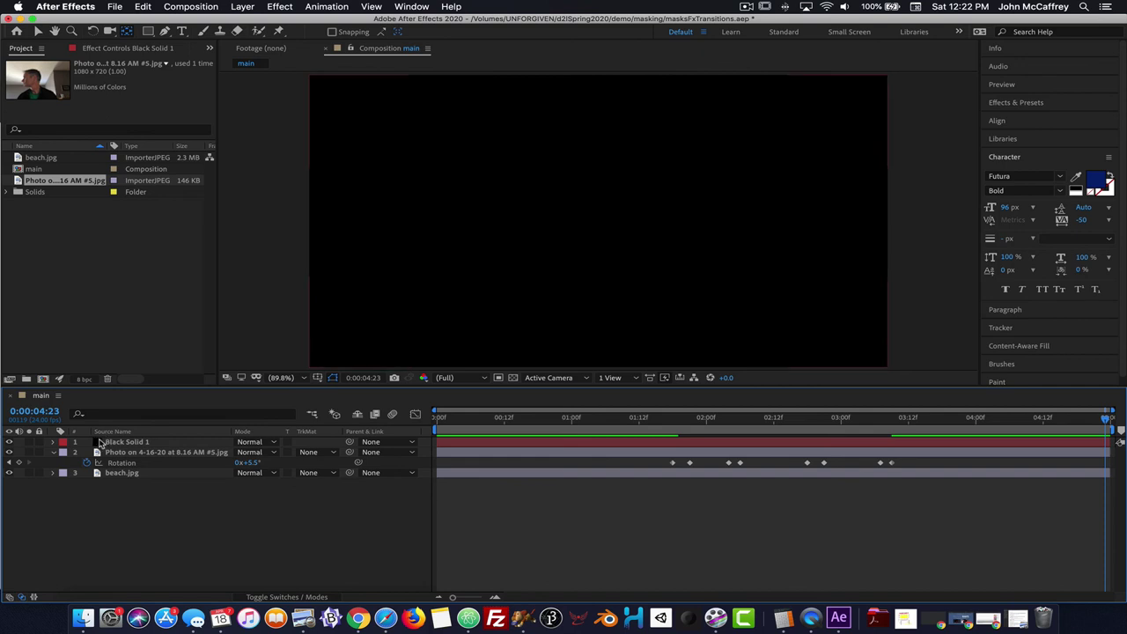
left_click(100, 443)
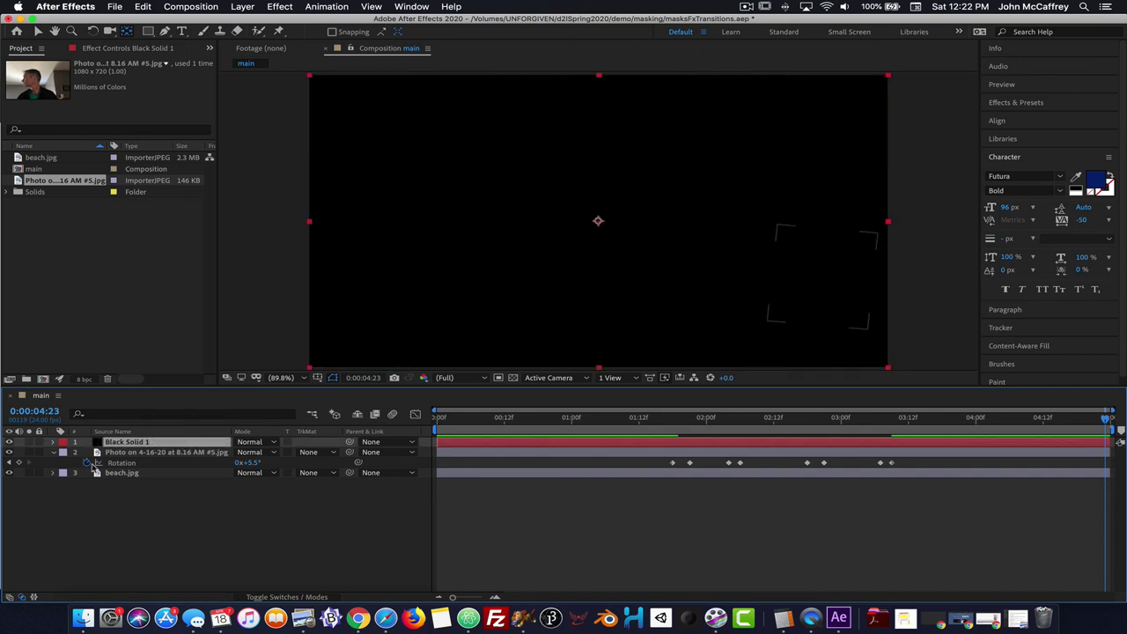
key("t")
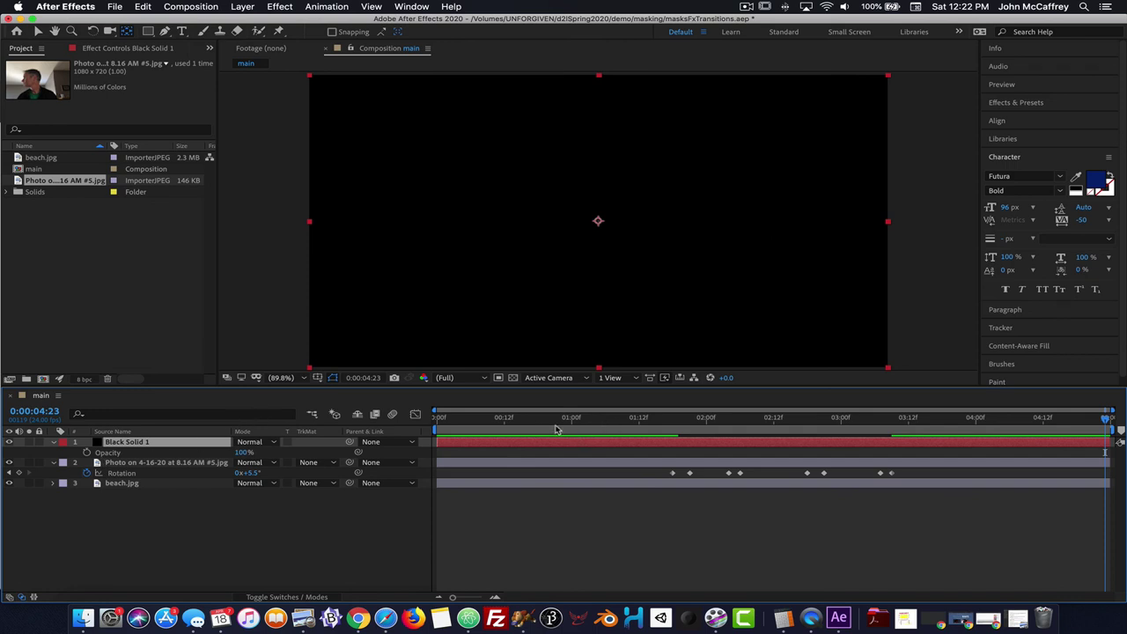
key("Home")
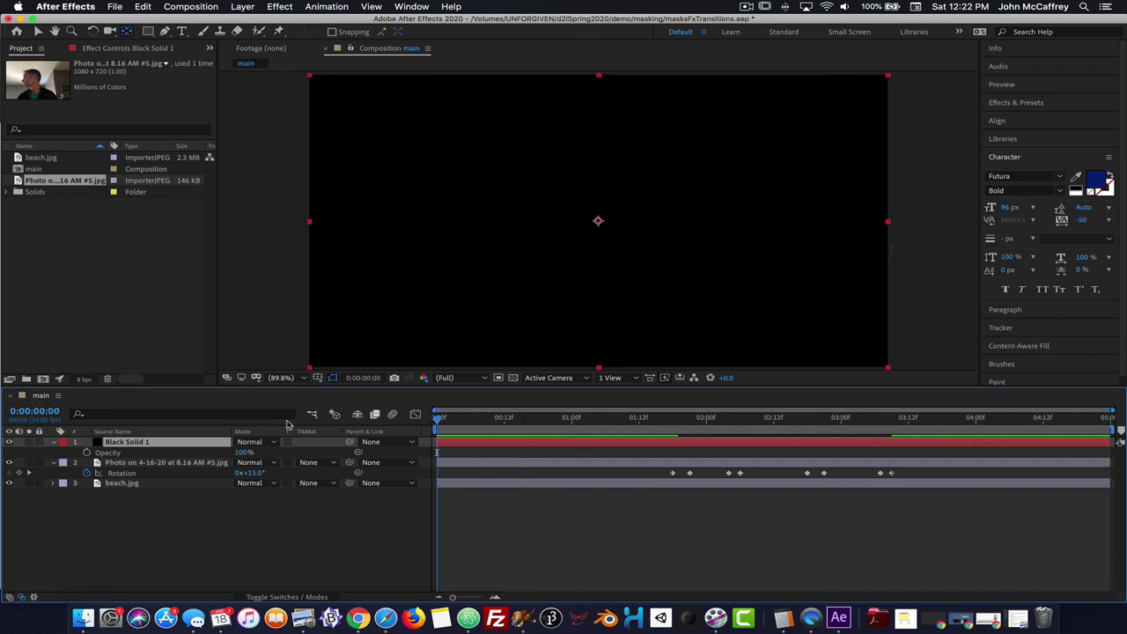
left_click(87, 451)
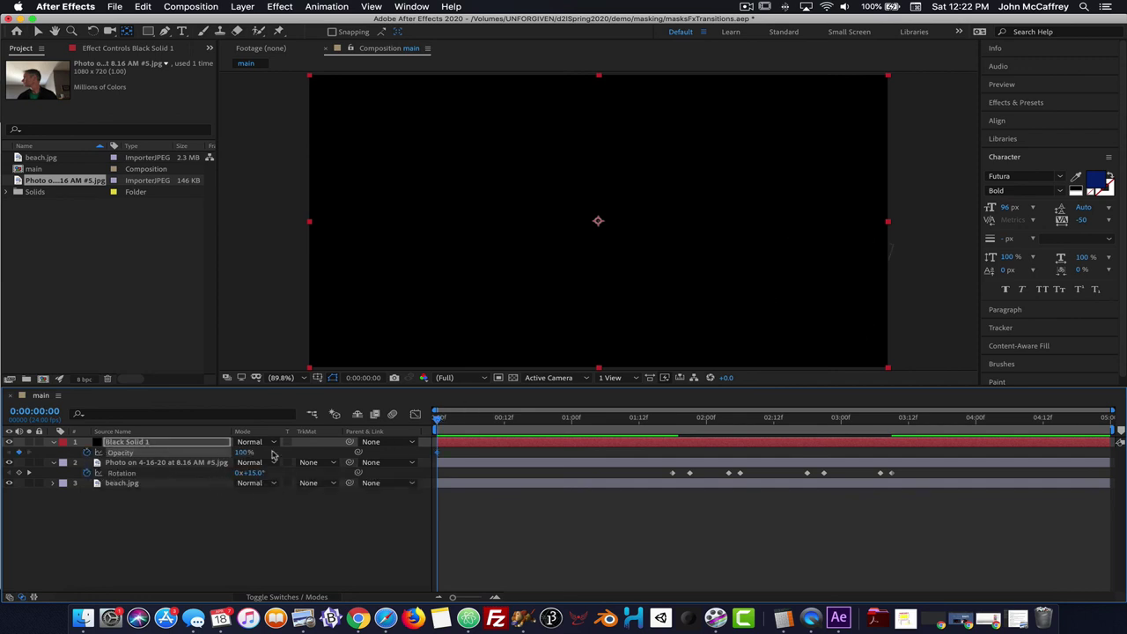
Lower Black Solid 1's Opacity to 0% at one second and preview the fade.
left_click_drag(439, 418, 572, 418)
left_click_drag(243, 451, 220, 450)
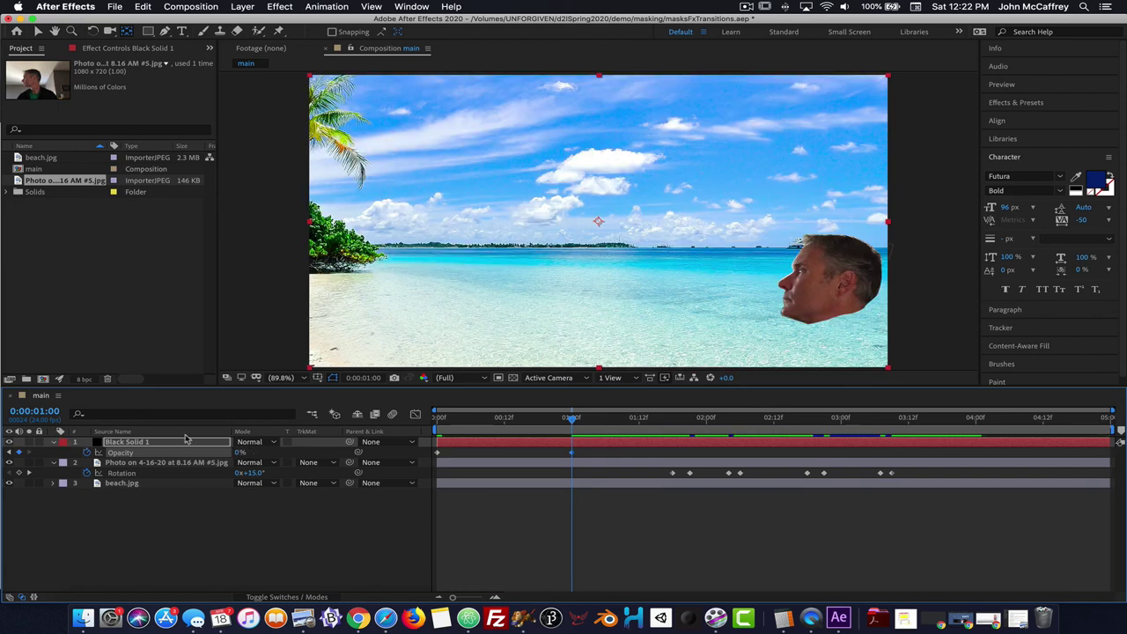
key("Home")
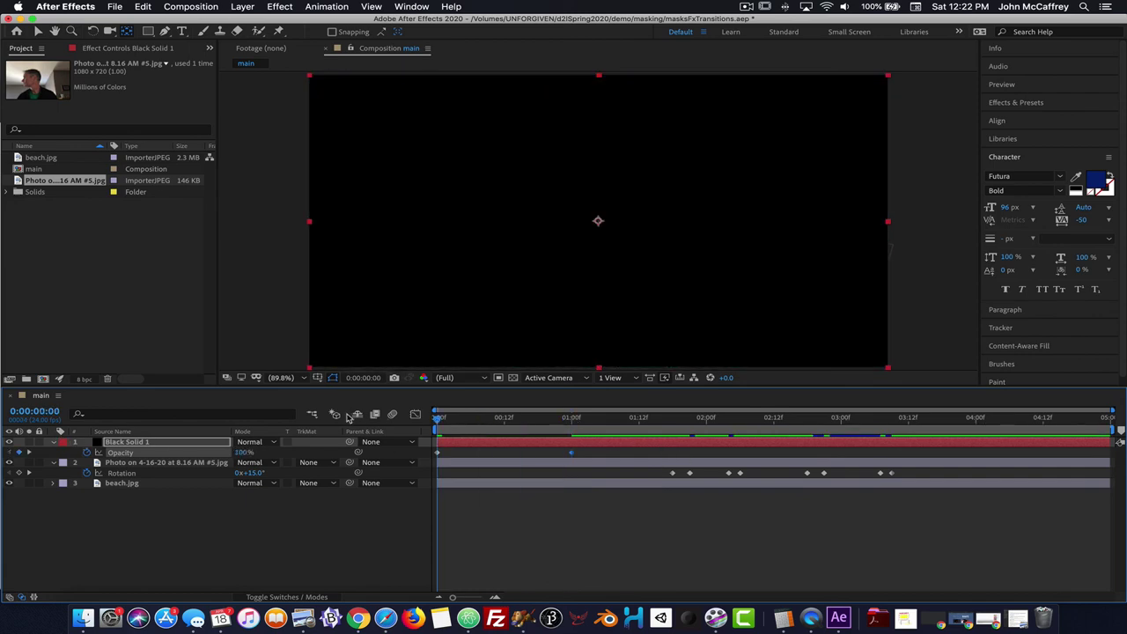
key("space")
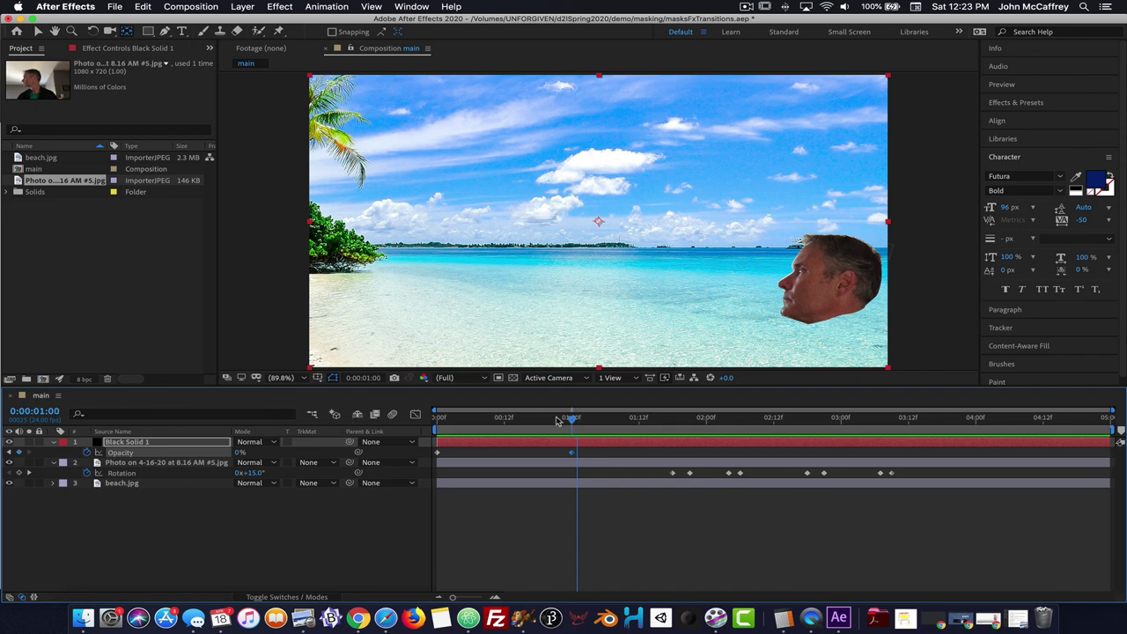
left_click_drag(574, 421, 437, 421)
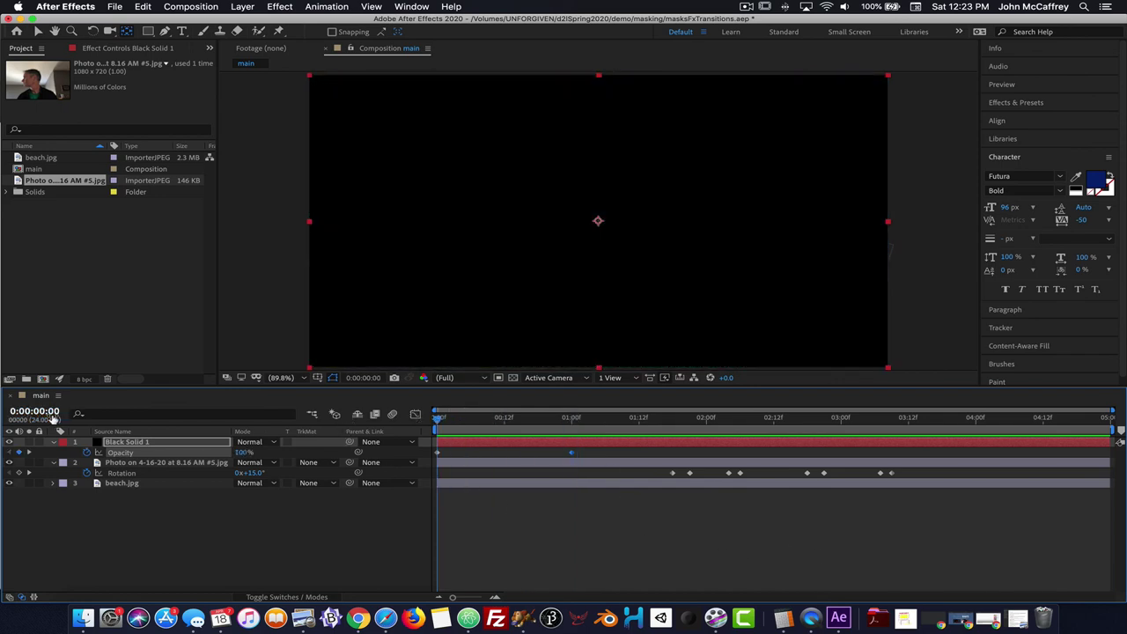
Hide Black Solid 1 and add a second black solid, Black Solid 2, on top.
left_click(8, 441)
left_click(244, 4)
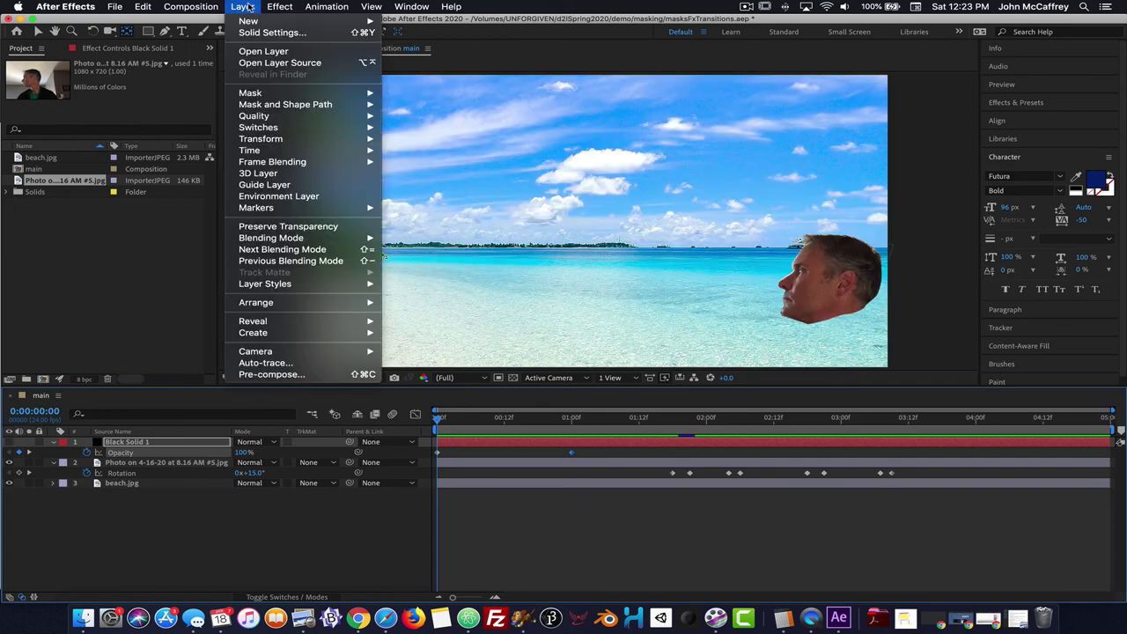
mouse_move(249, 21)
left_click(408, 37)
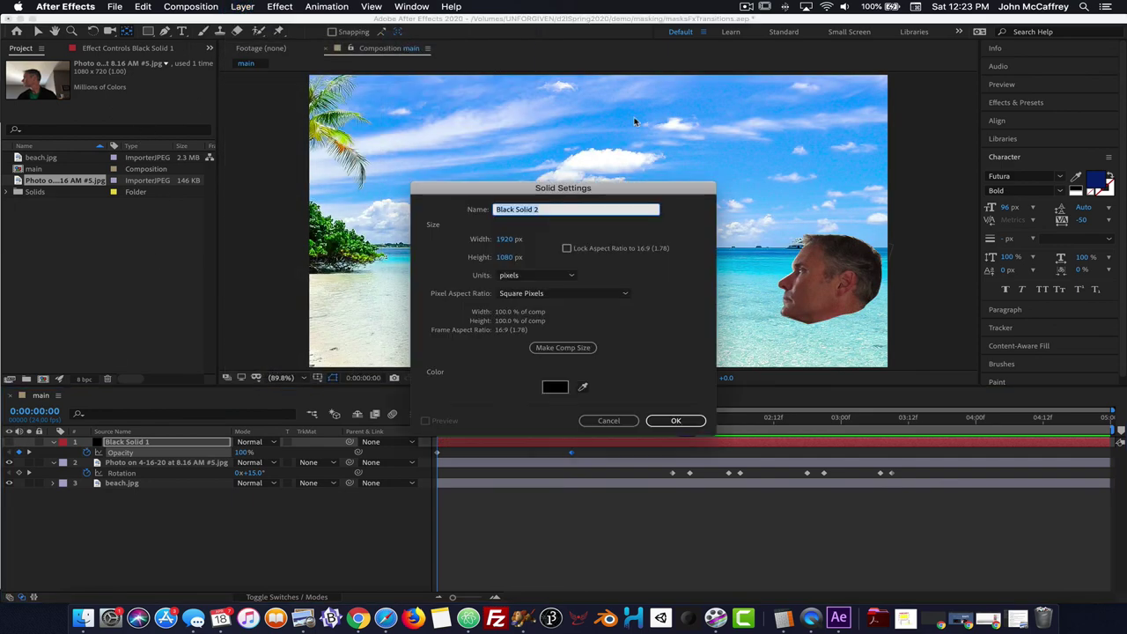
left_click(675, 421)
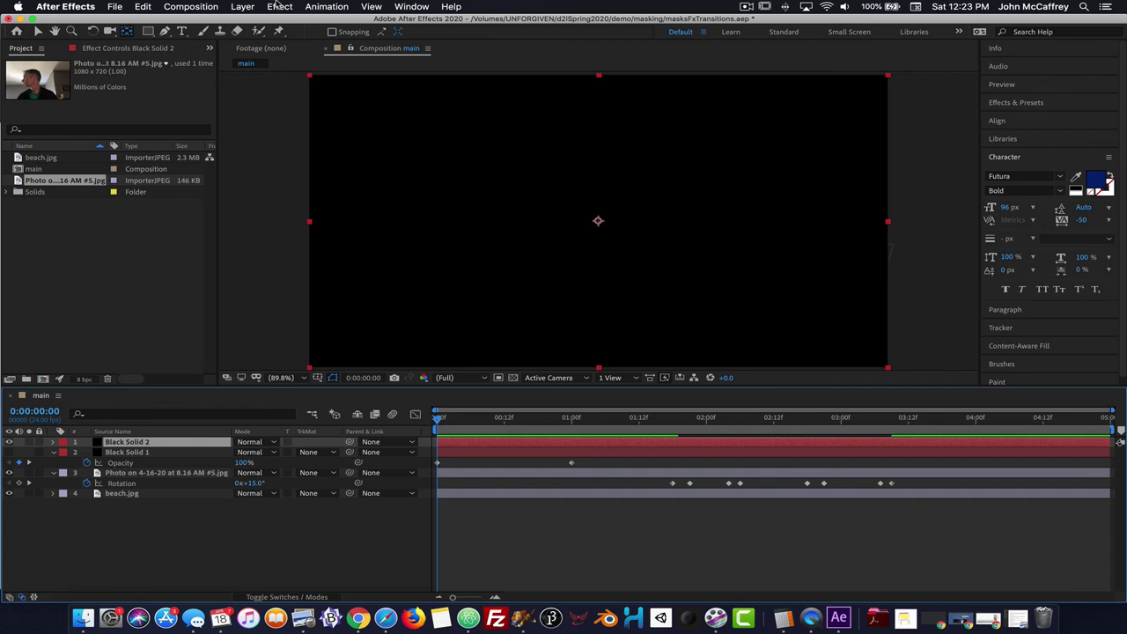
left_click(247, 7)
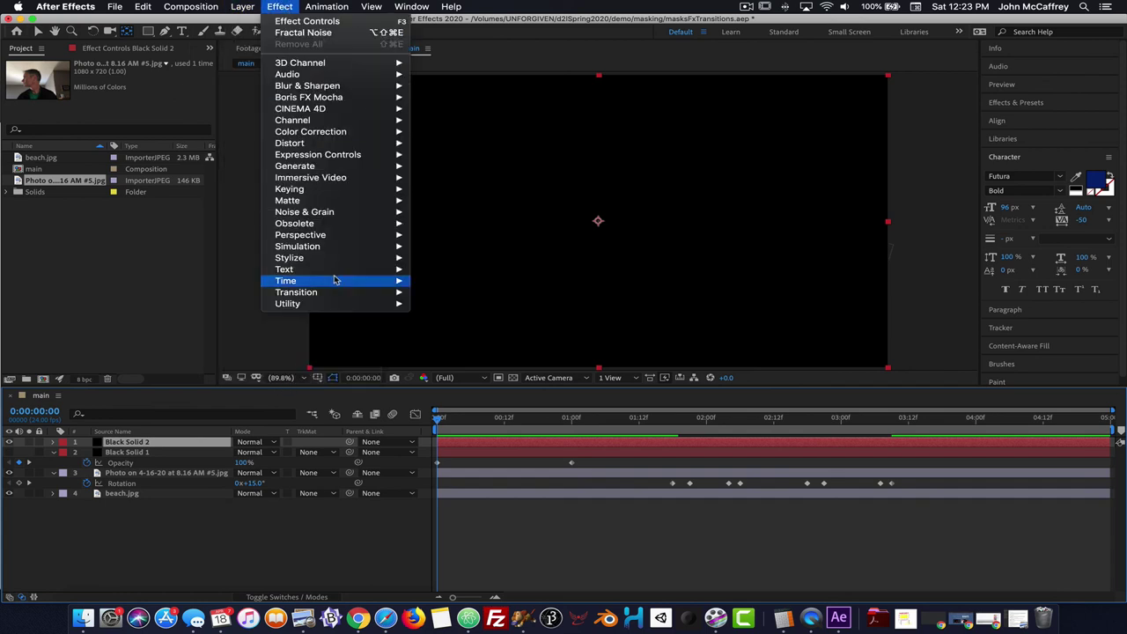
mouse_move(335, 292)
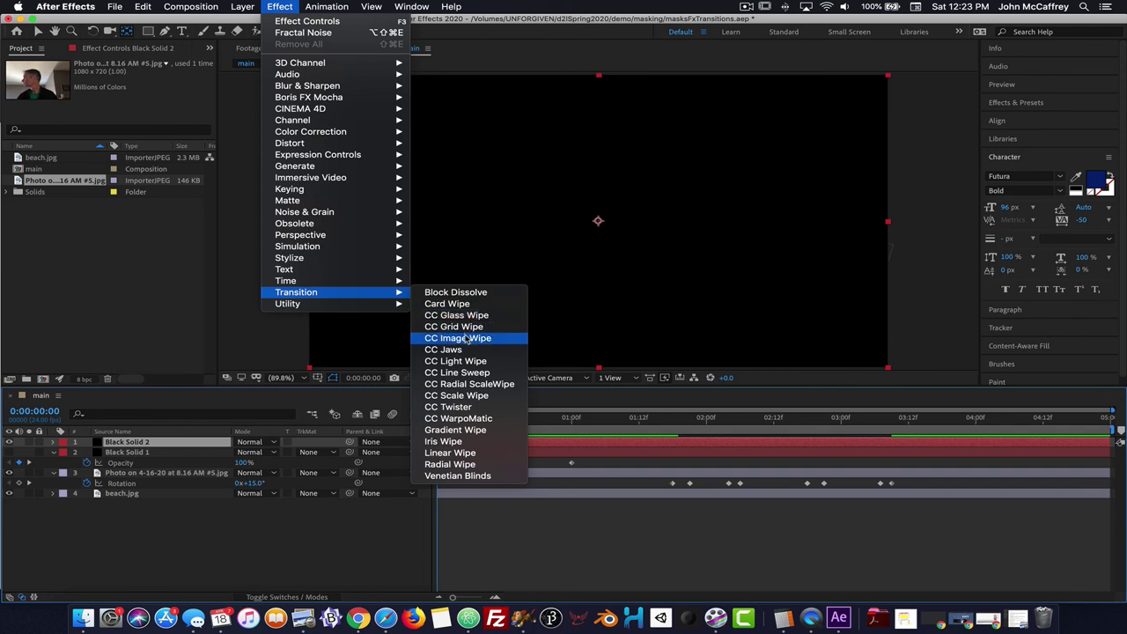
Apply Radial Wipe to Black Solid 2 with Transition Completion keyframed at one second, then scrub to check.
left_click(477, 464)
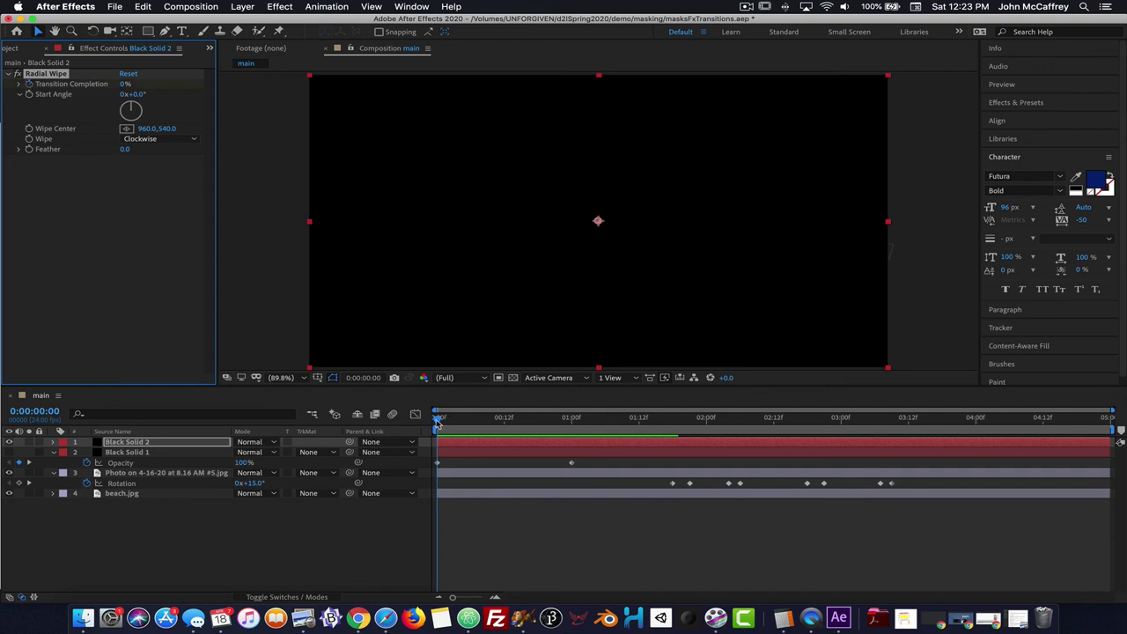
left_click_drag(438, 420, 571, 420)
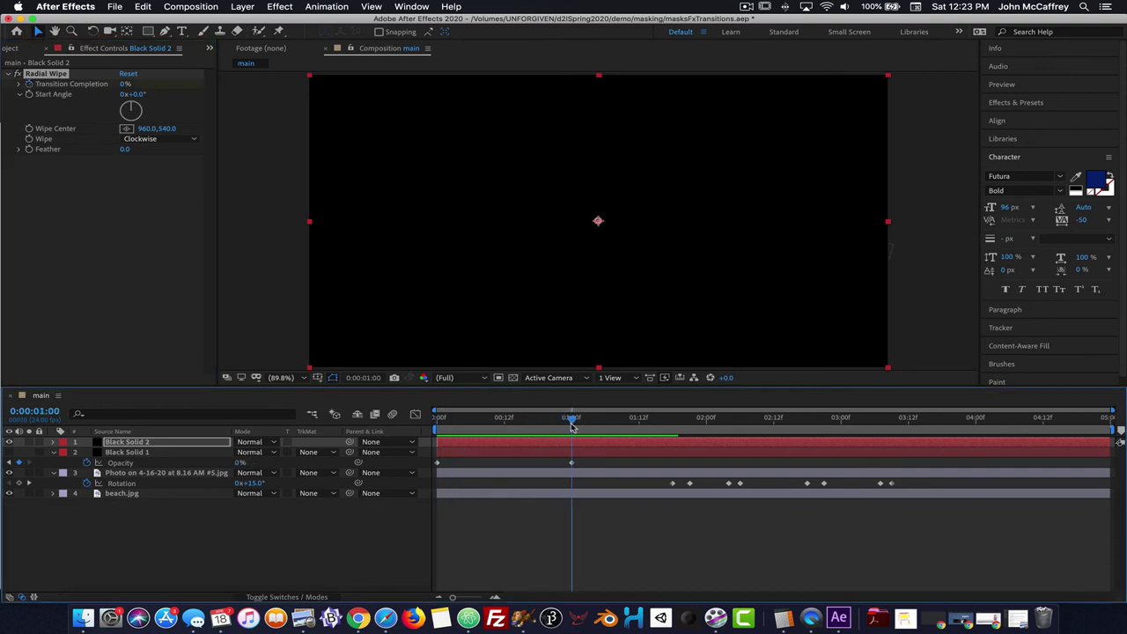
left_click(130, 85)
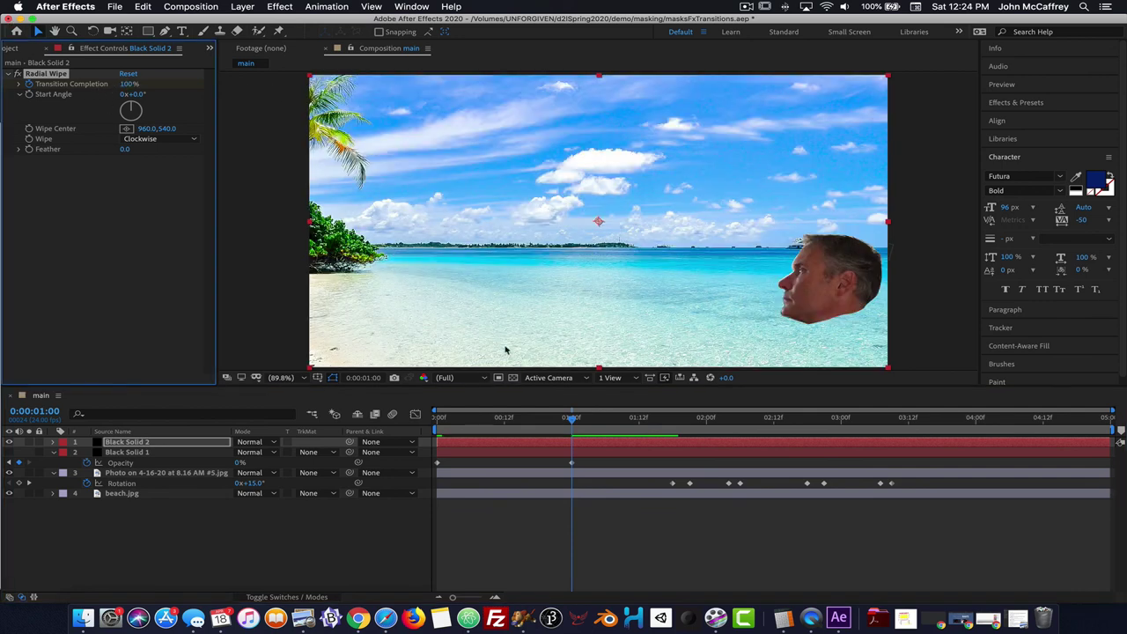
left_click_drag(573, 421, 385, 395)
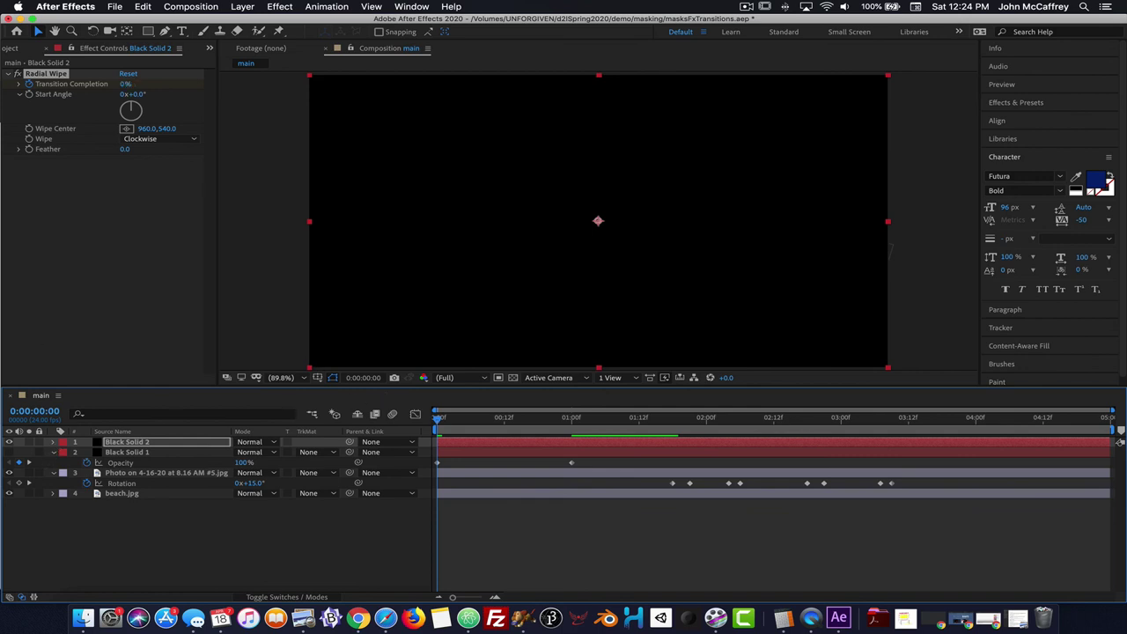
left_click(10, 74)
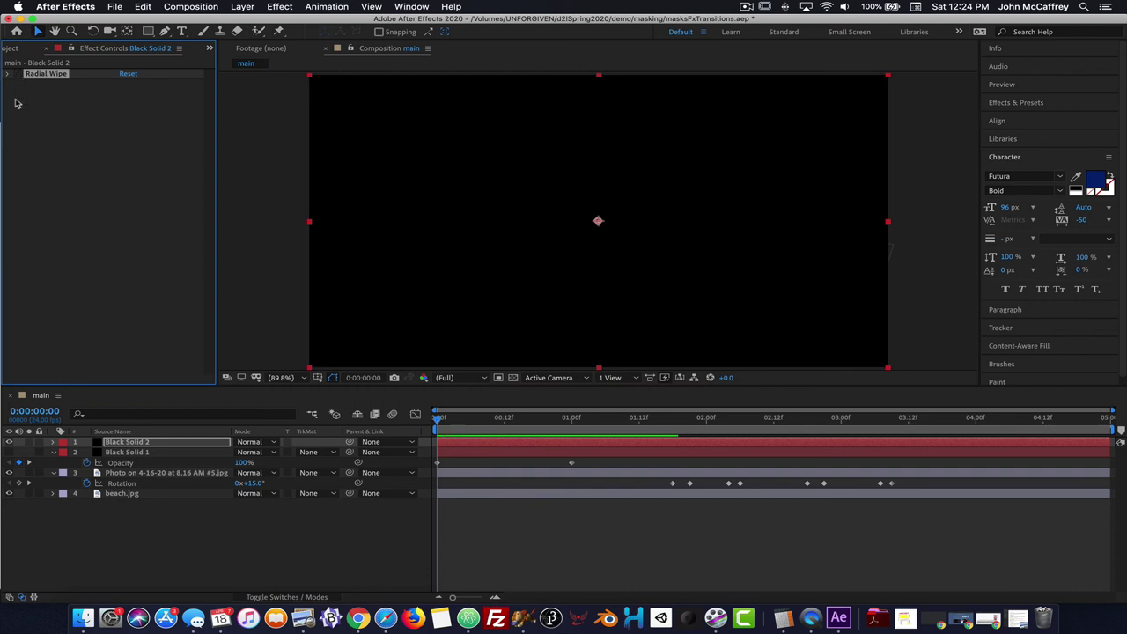
Apply the Block Dissolve transition to Black Solid 2.
left_click(279, 6)
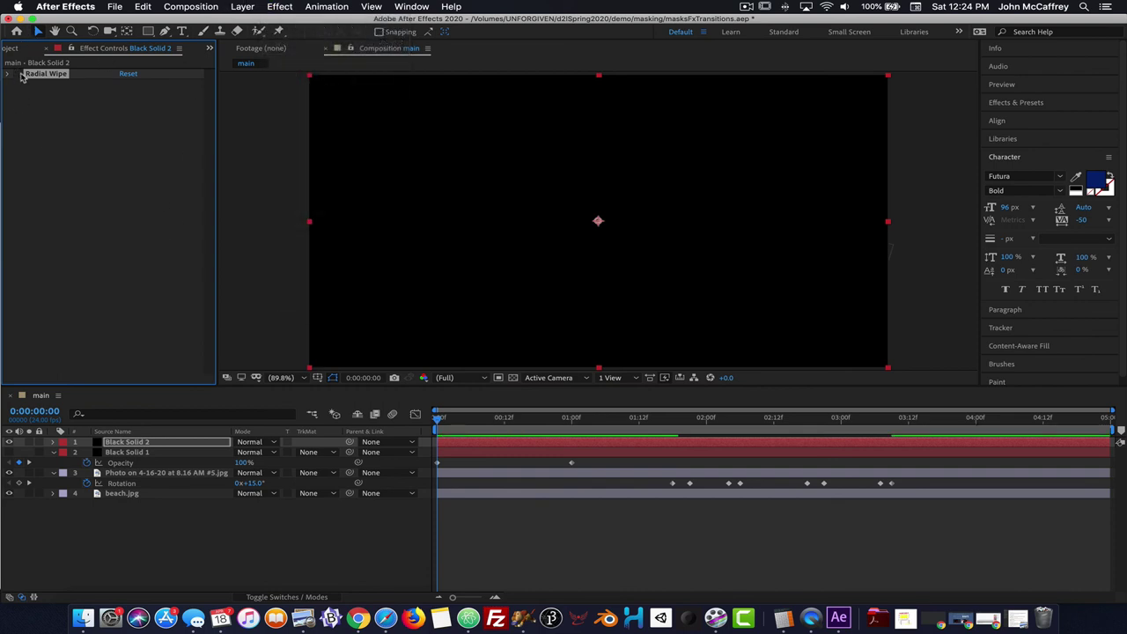
left_click(279, 6)
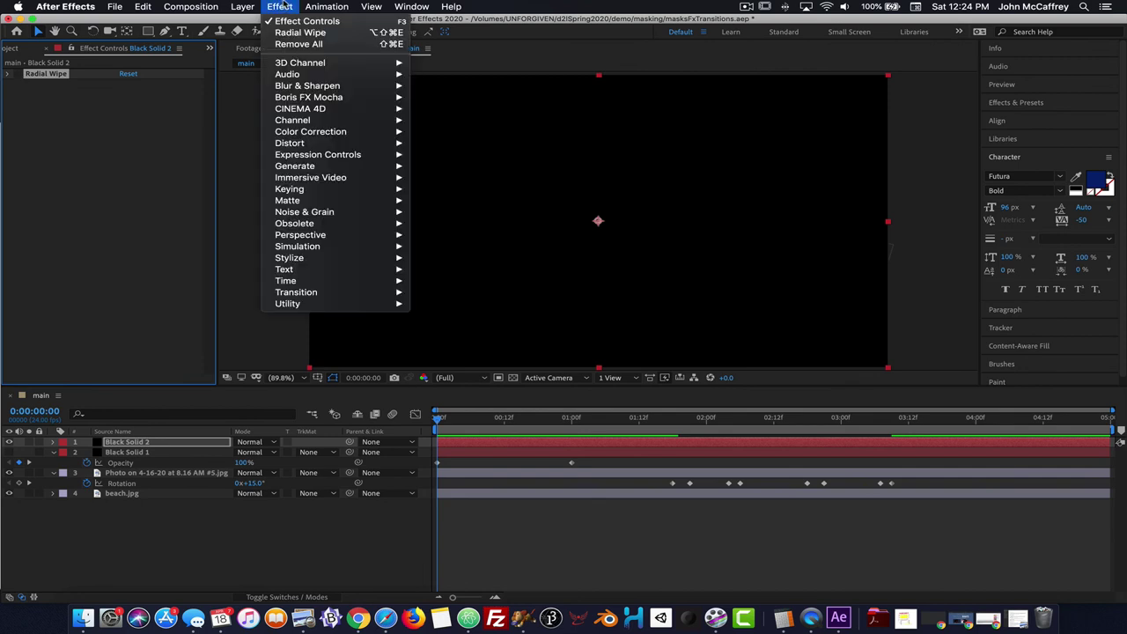
mouse_move(298, 296)
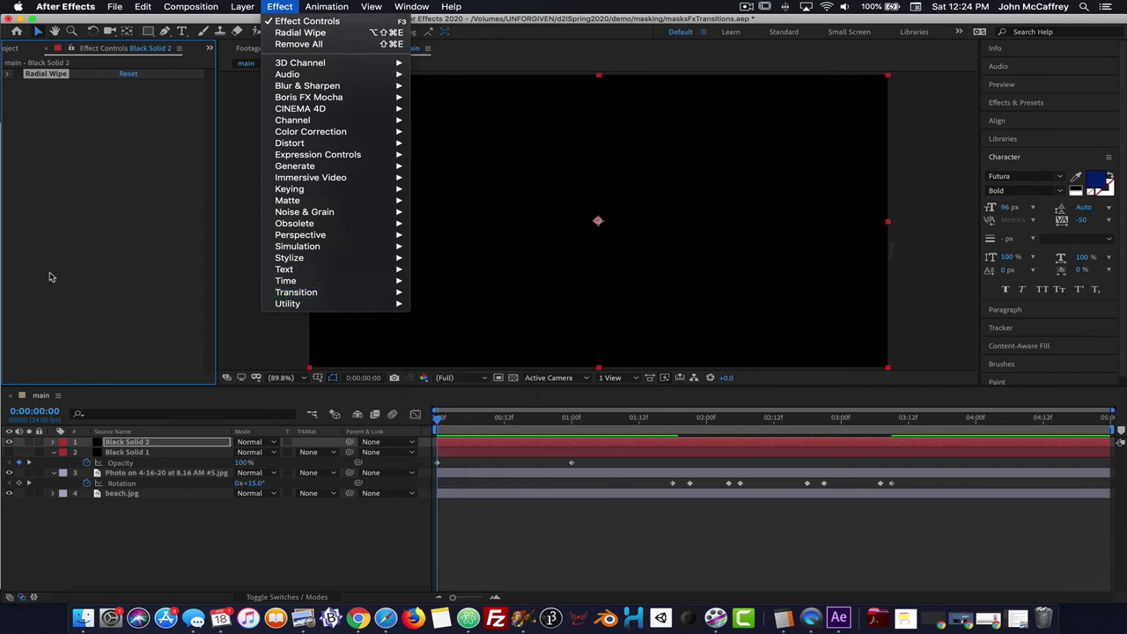
left_click(52, 277)
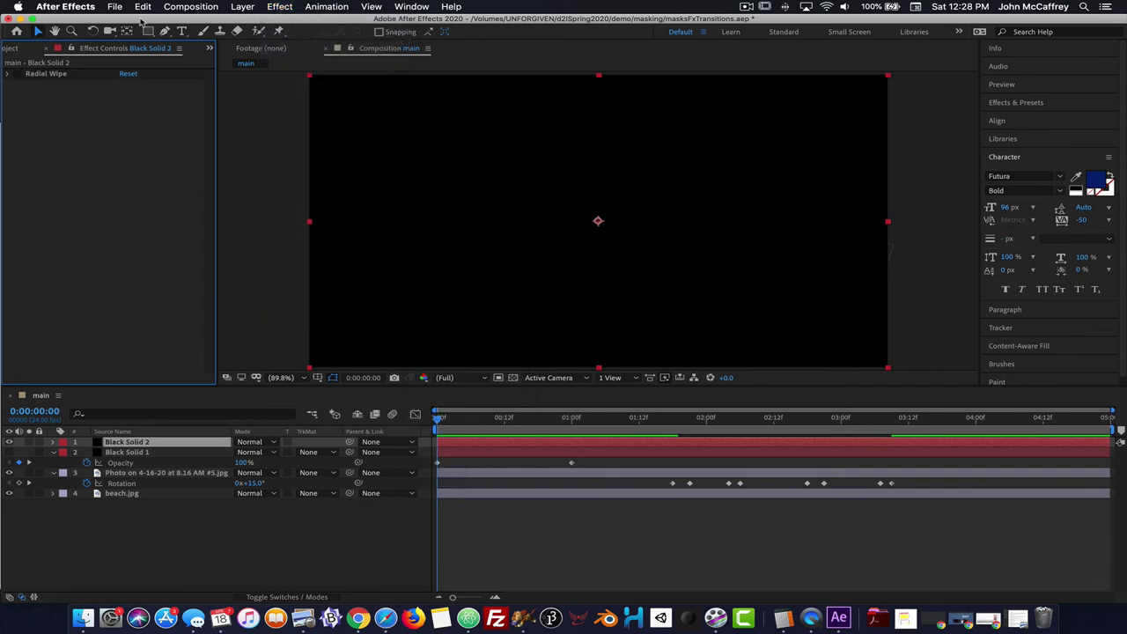
left_click(300, 5)
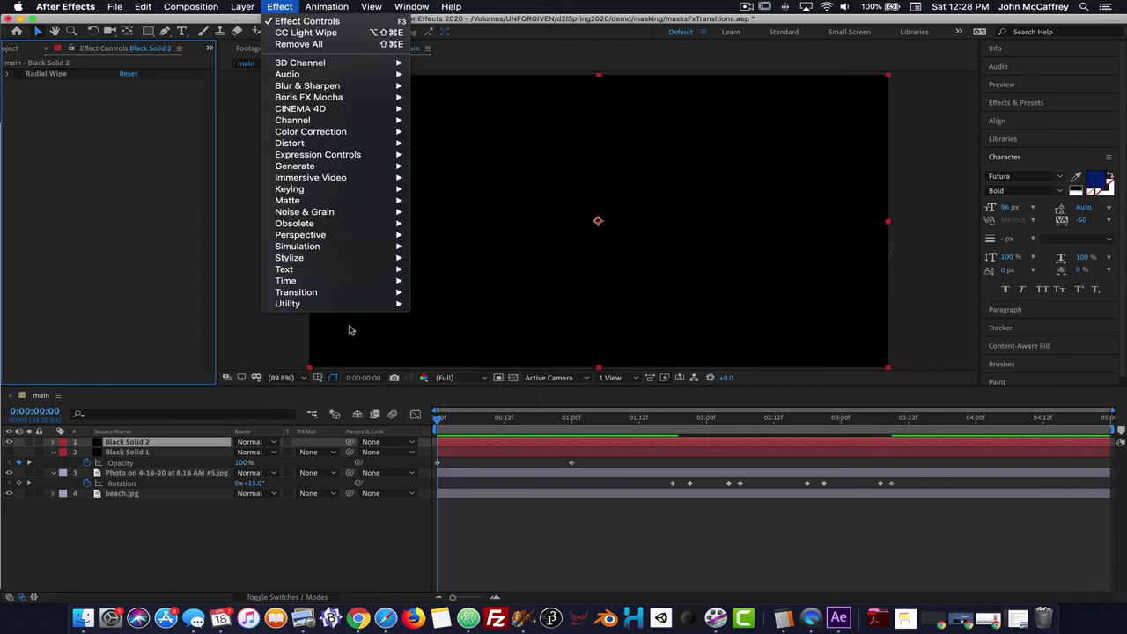
mouse_move(361, 296)
left_click(453, 291)
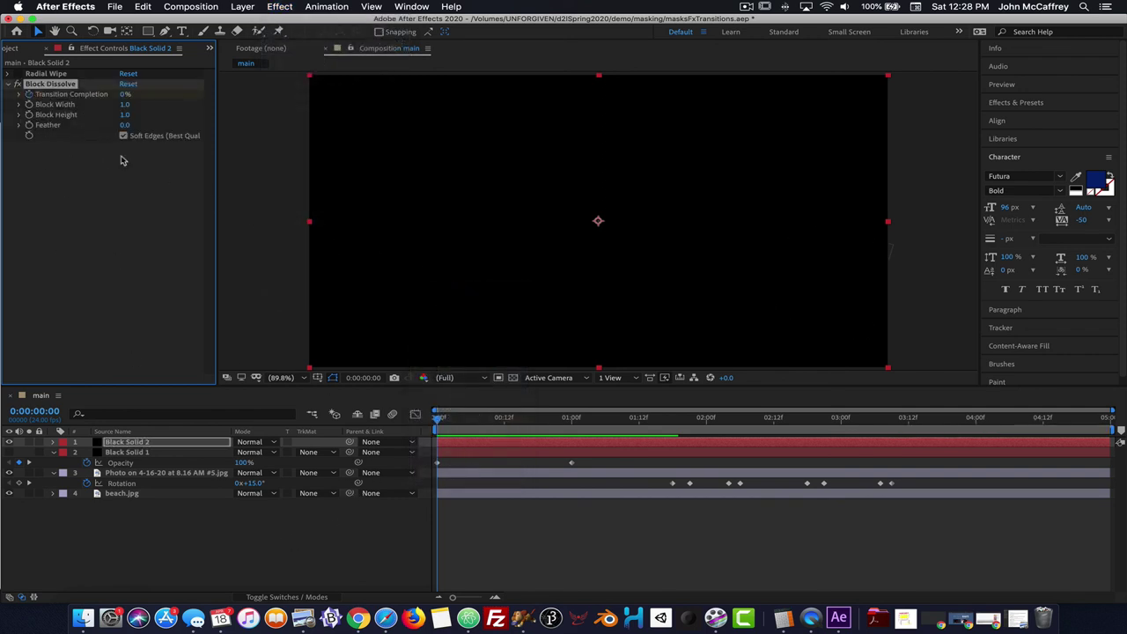
Set Block Dissolve's Transition Completion to 100% at one second, then switch the effect off.
left_click_drag(437, 421, 571, 421)
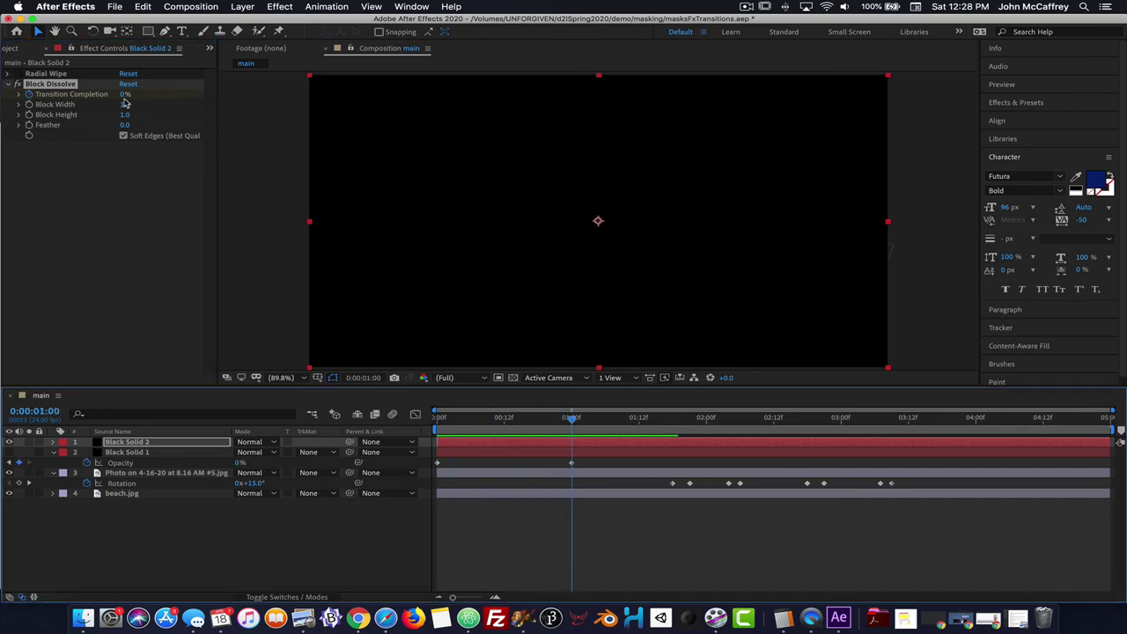
left_click_drag(127, 94, 208, 98)
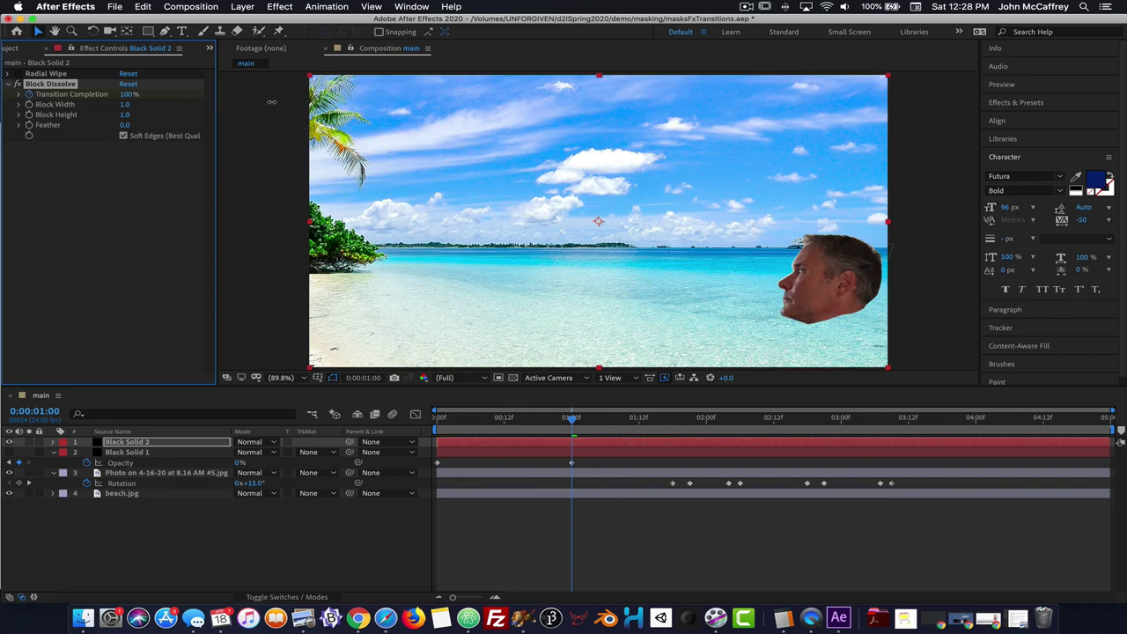
left_click(18, 84)
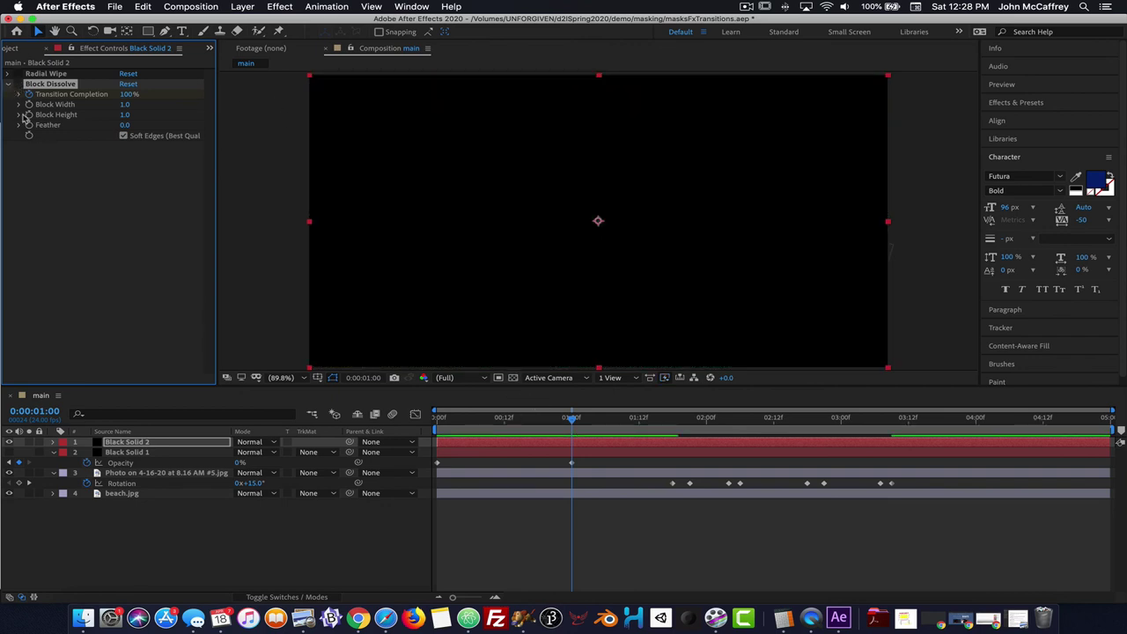
left_click(39, 168)
Apply the CC Jaws transition to Black Solid 2.
left_click(291, 8)
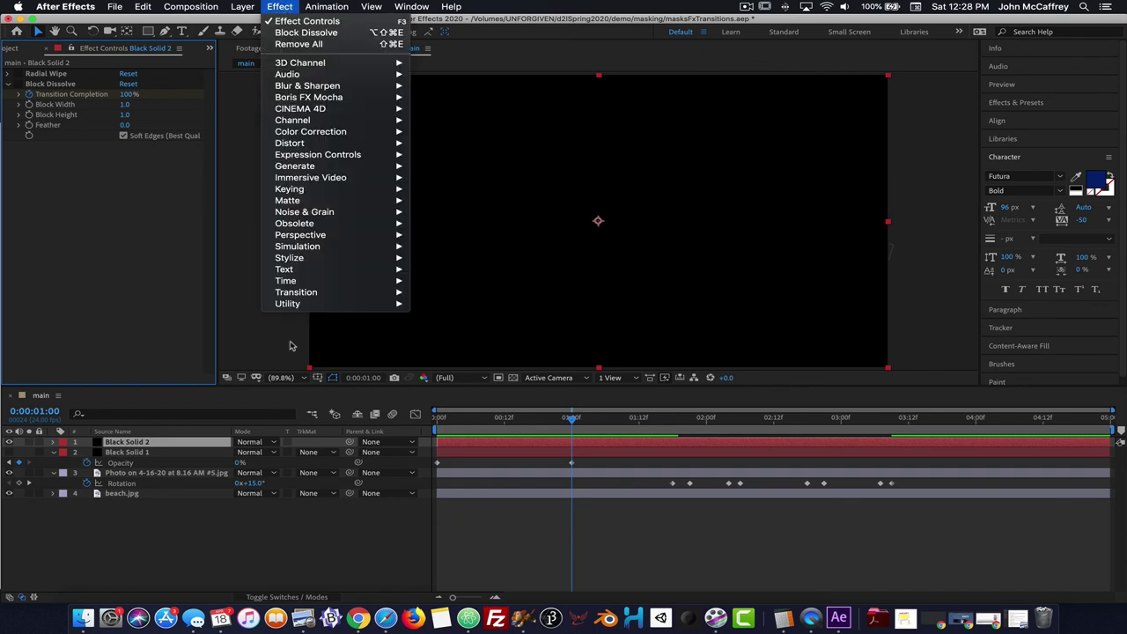
mouse_move(315, 292)
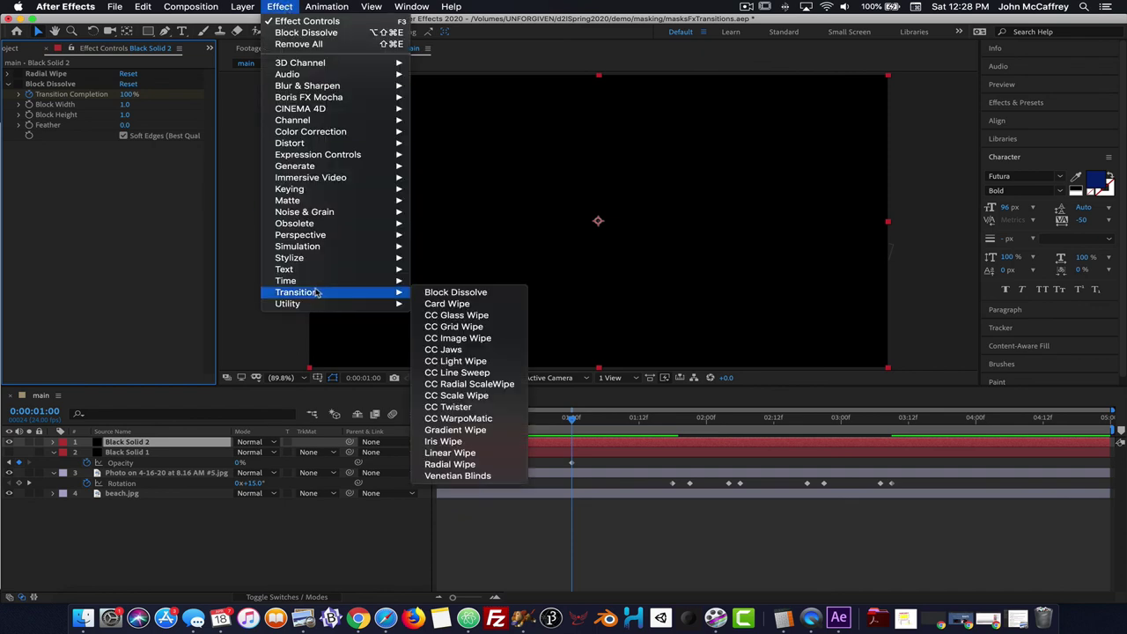
left_click(442, 349)
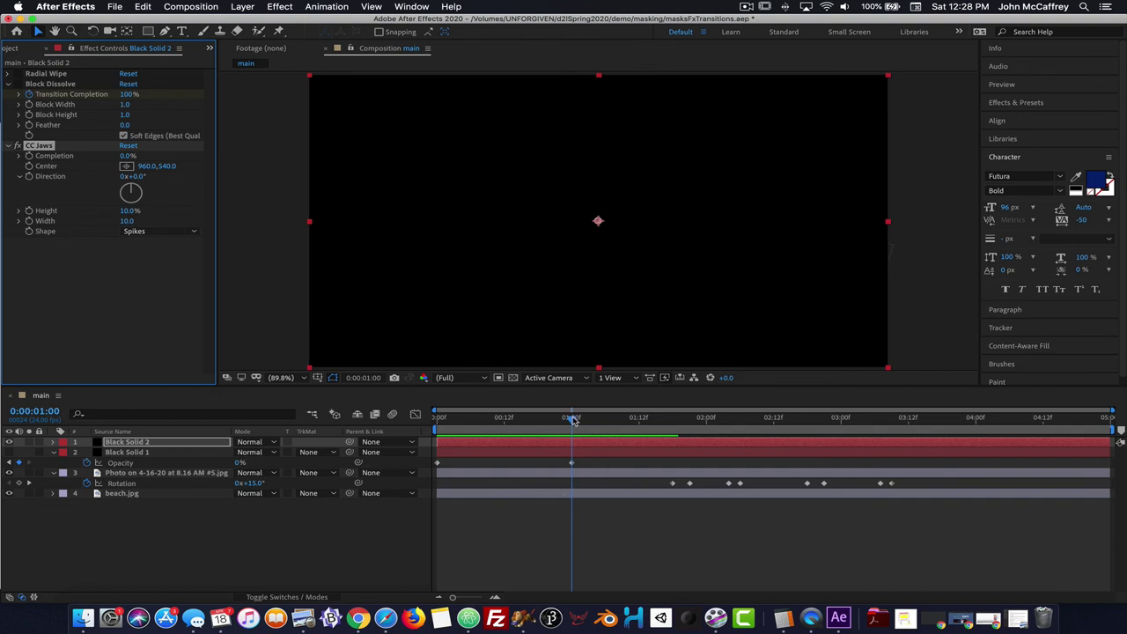
Set CC Jaws Completion to 100 at the one-second mark and collapse the effect.
left_click_drag(572, 419, 438, 420)
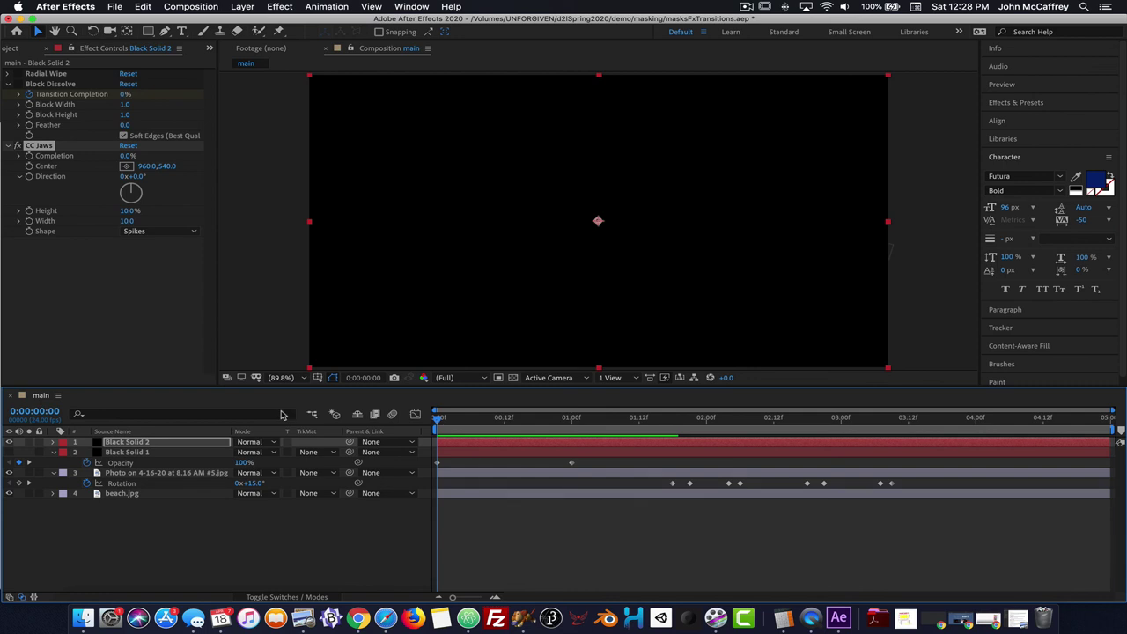
left_click(28, 158)
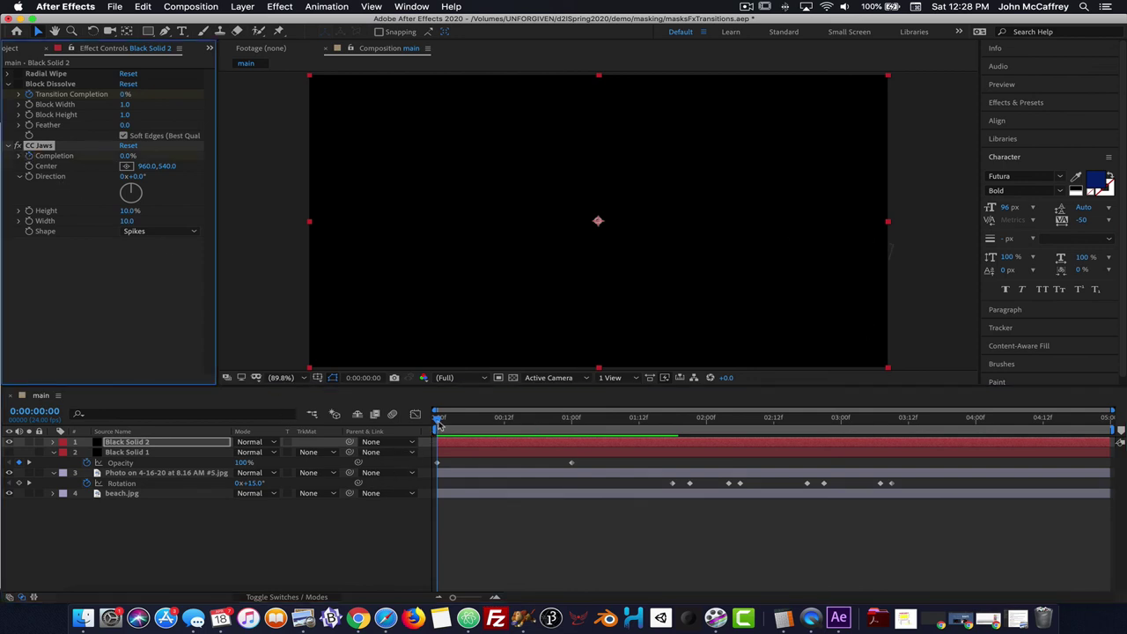
left_click_drag(438, 420, 572, 421)
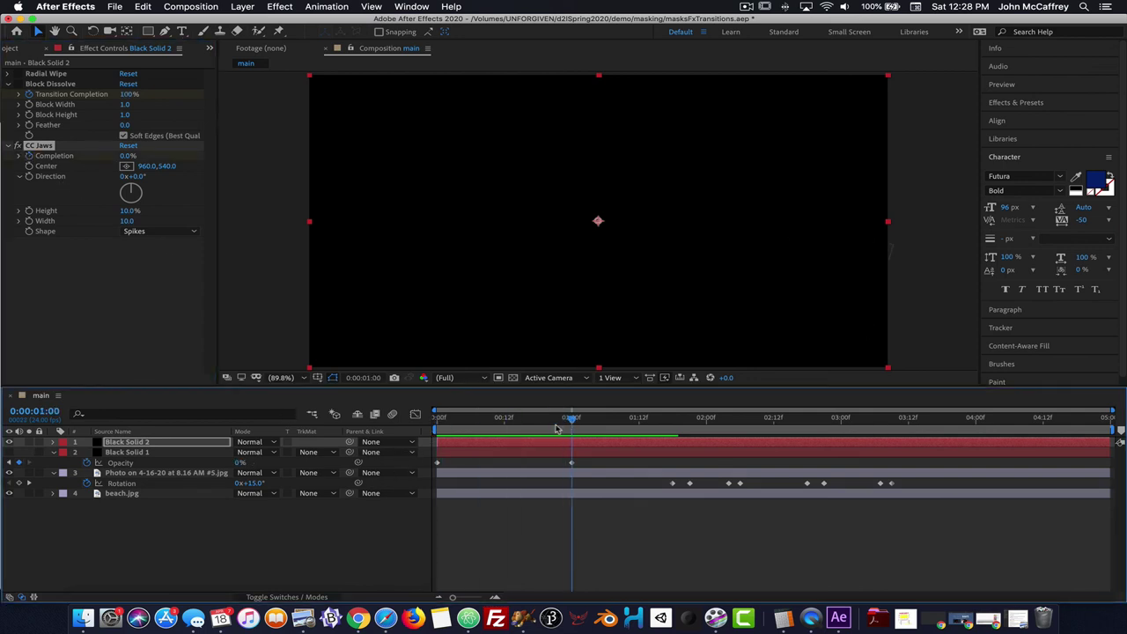
left_click(127, 155)
type("100")
key("Return")
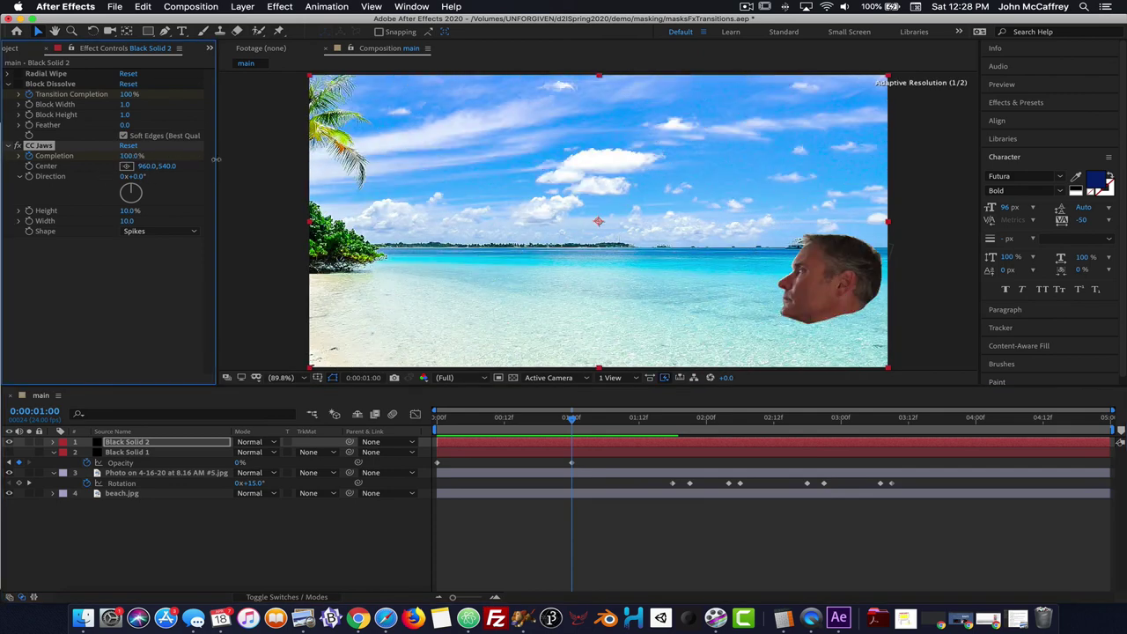
left_click_drag(572, 421, 438, 417)
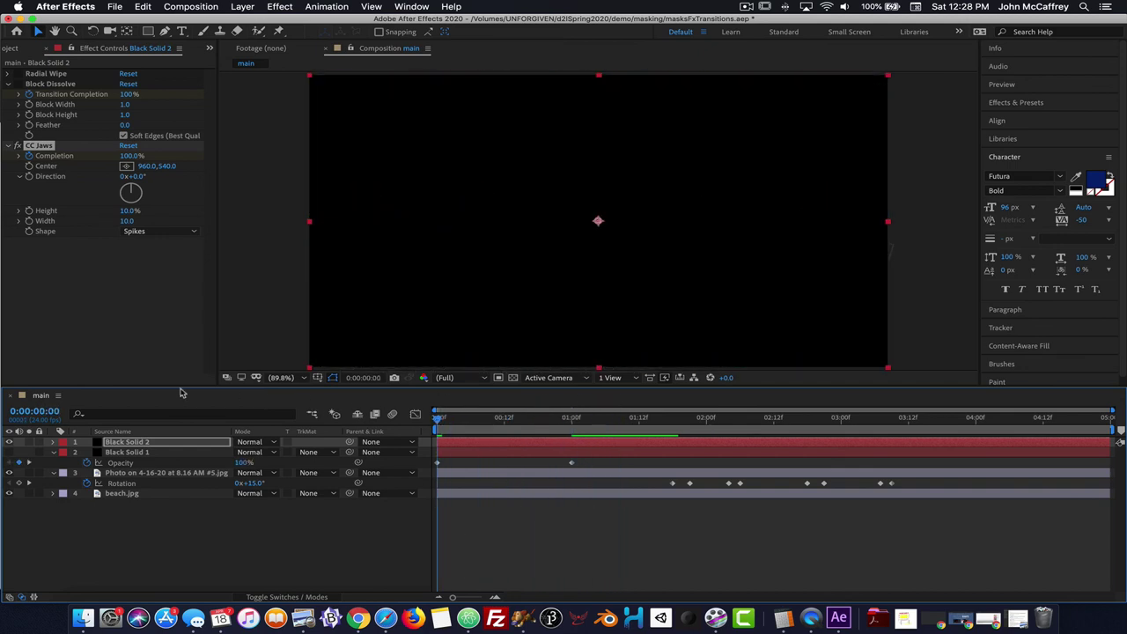
left_click(12, 147)
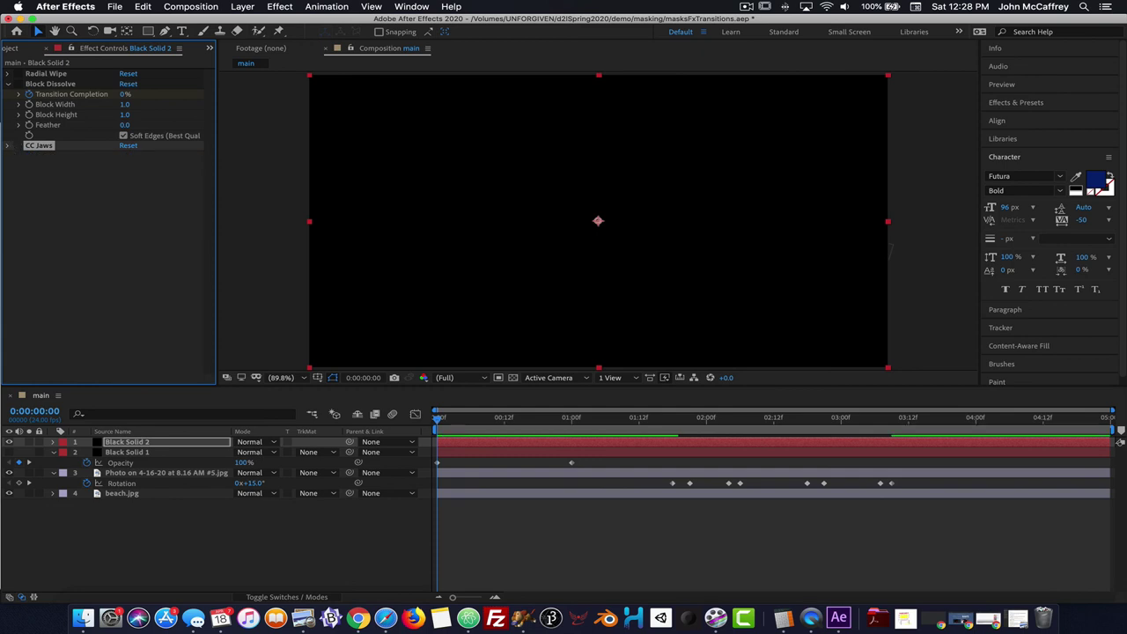
Hide Black Solid 2, show Black Solid 1, and scrub to preview the fade from black.
left_click(8, 83)
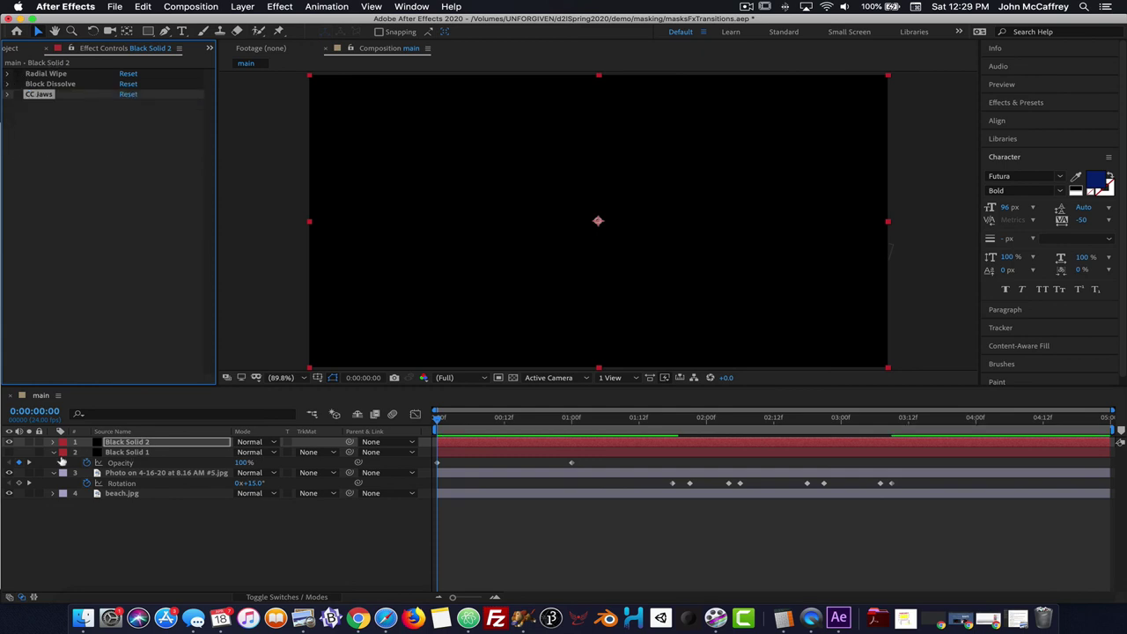
left_click(8, 441)
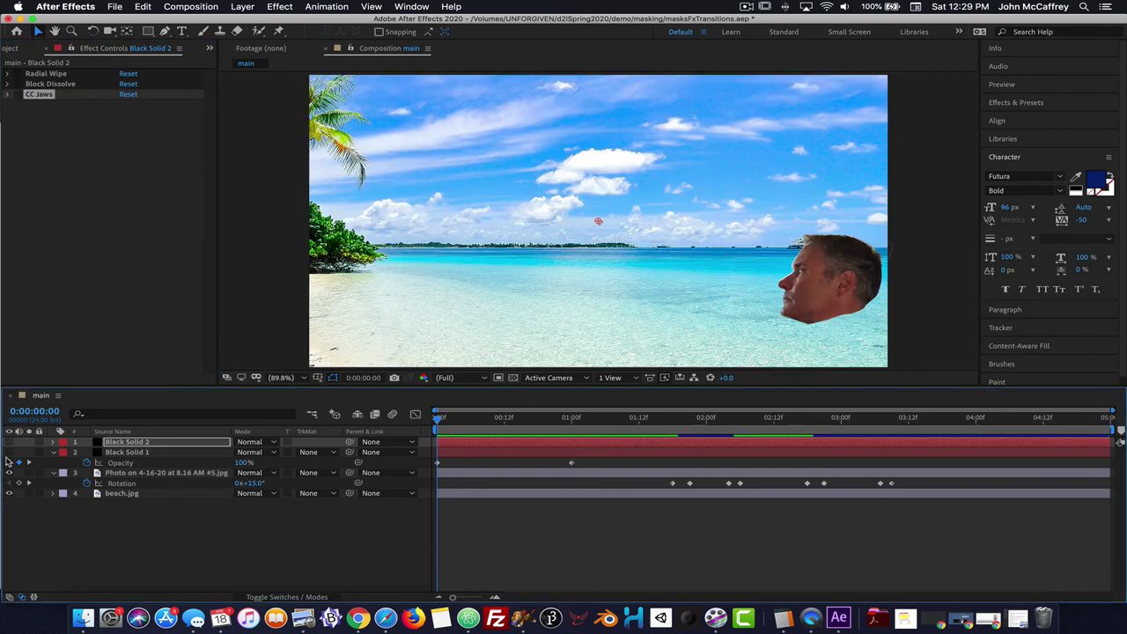
left_click(8, 451)
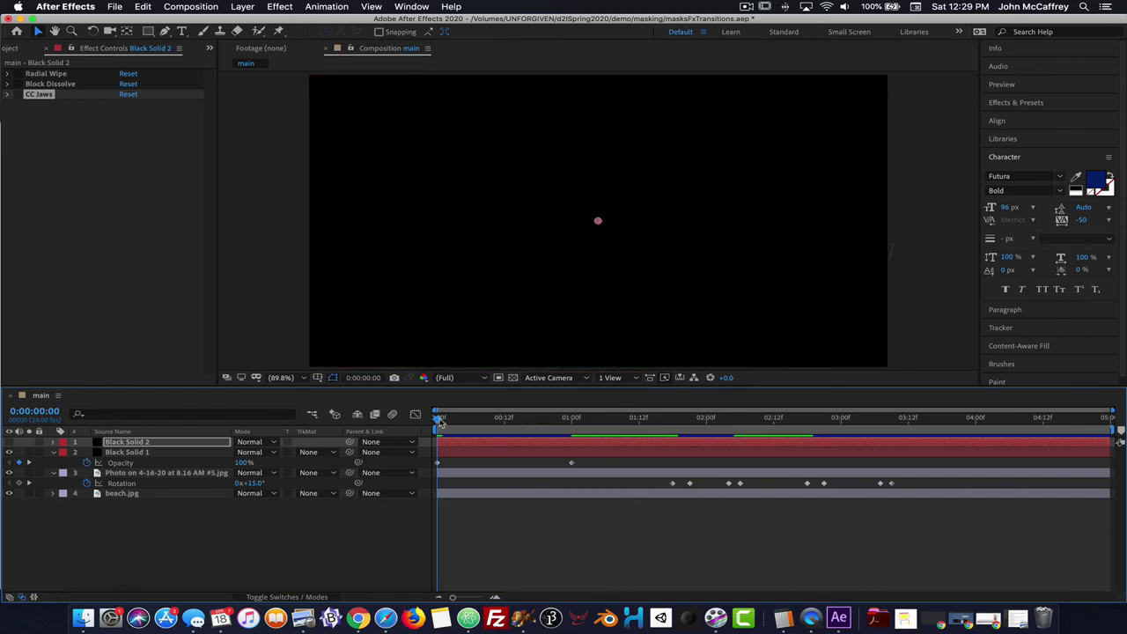
left_click_drag(440, 421, 573, 424)
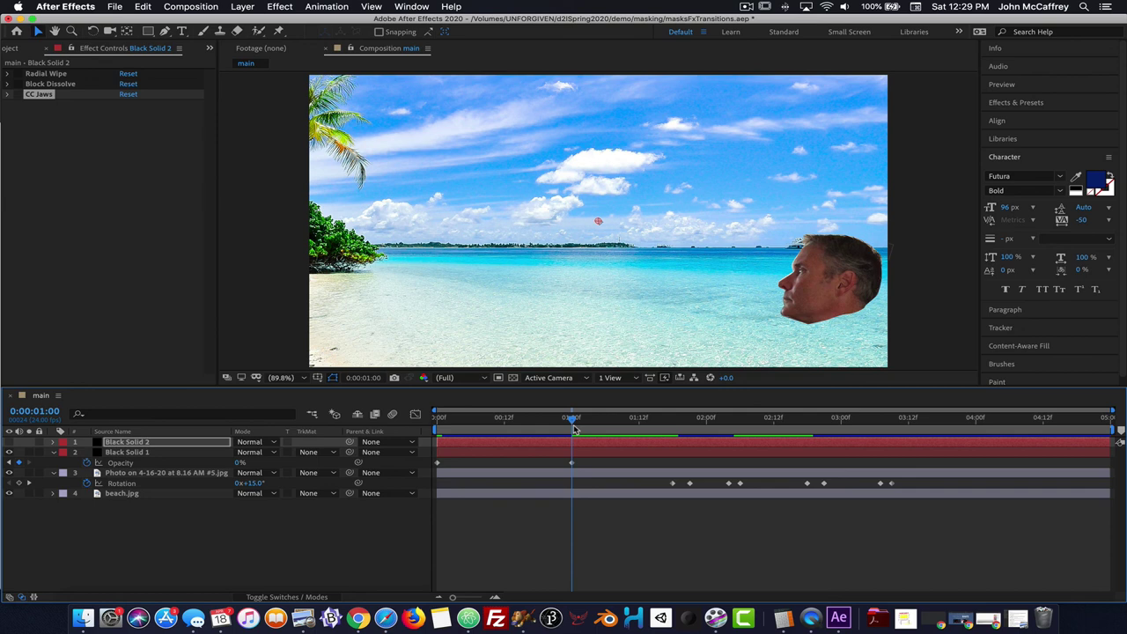
left_click_drag(573, 424, 348, 398)
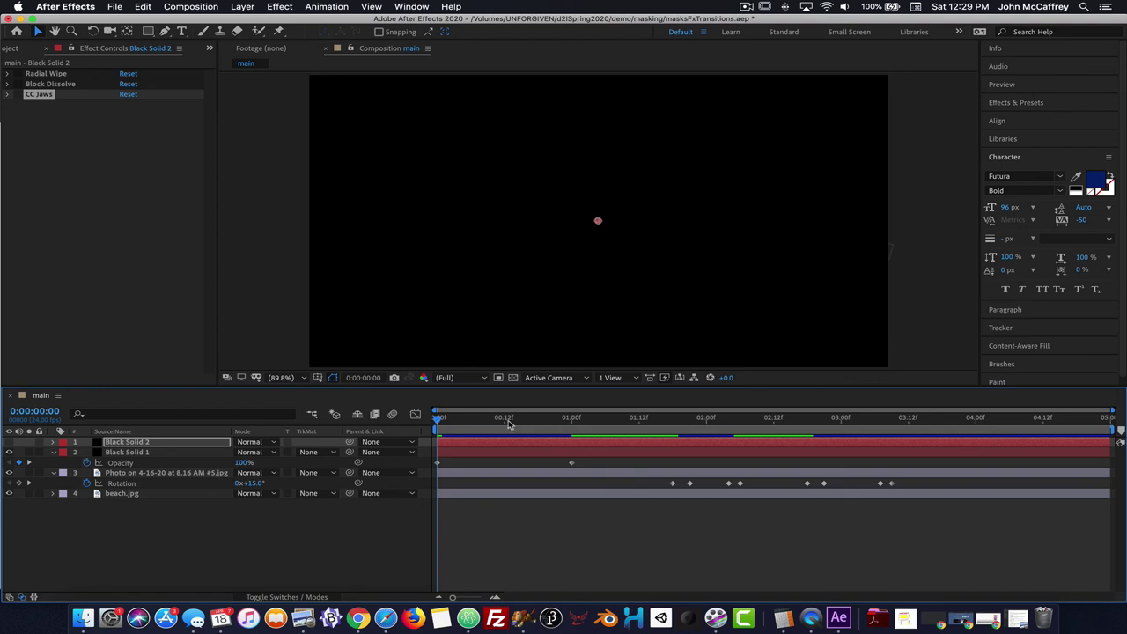
left_click_drag(508, 423, 805, 428)
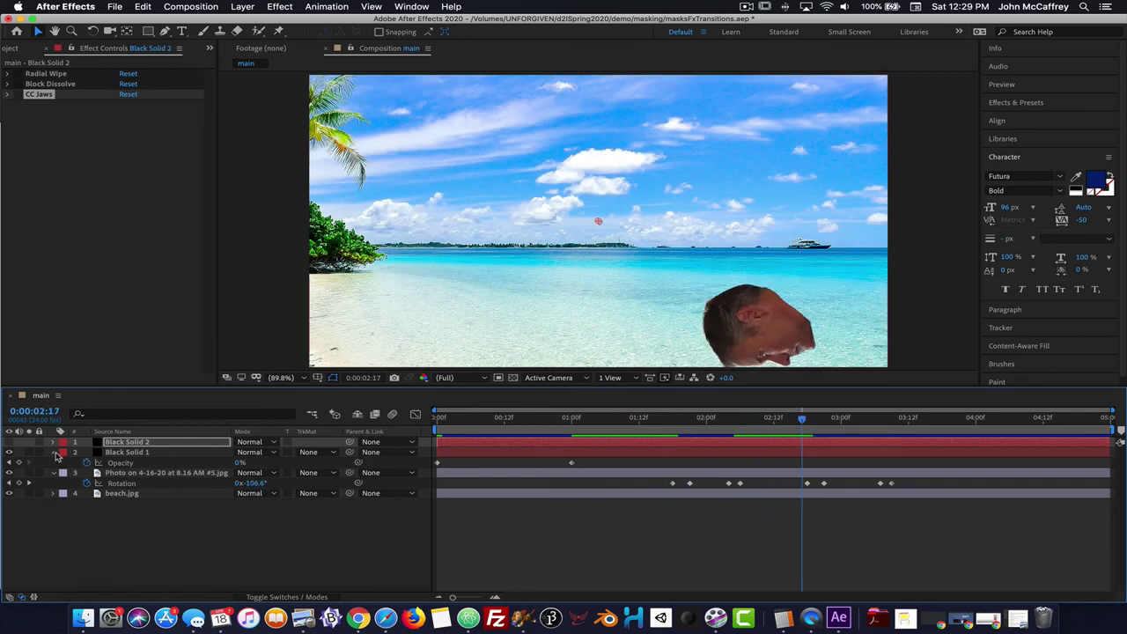
Duplicate the head photo layer and clear the top copy's Rotation keyframes, holding it at 15°.
left_click(54, 453)
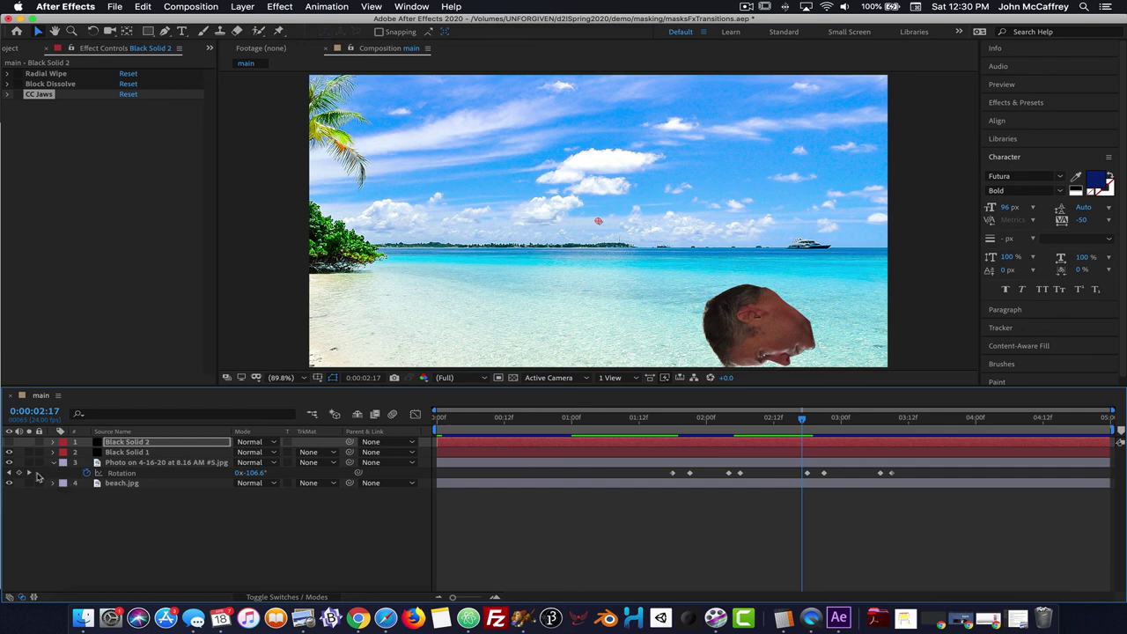
left_click(148, 464)
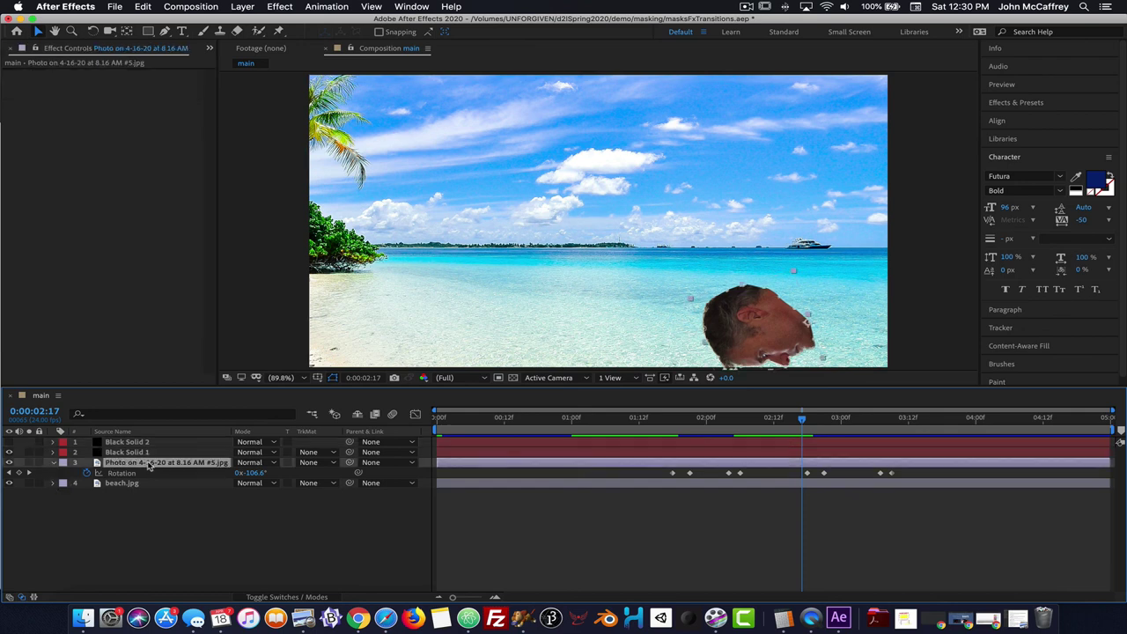
left_click_drag(542, 426, 640, 423)
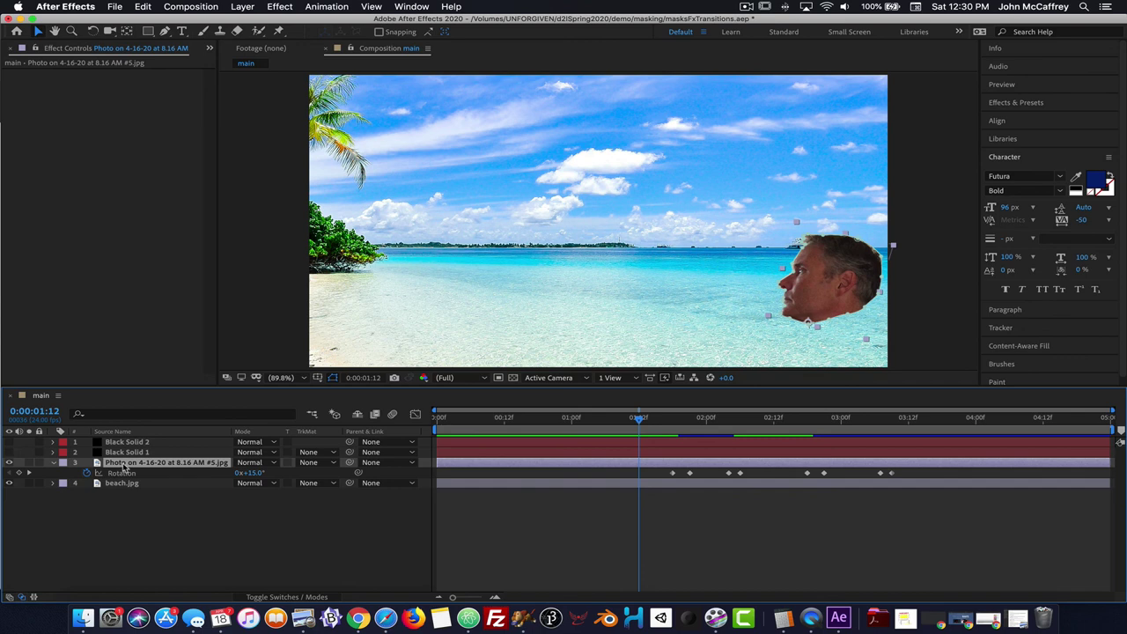
key("super+d")
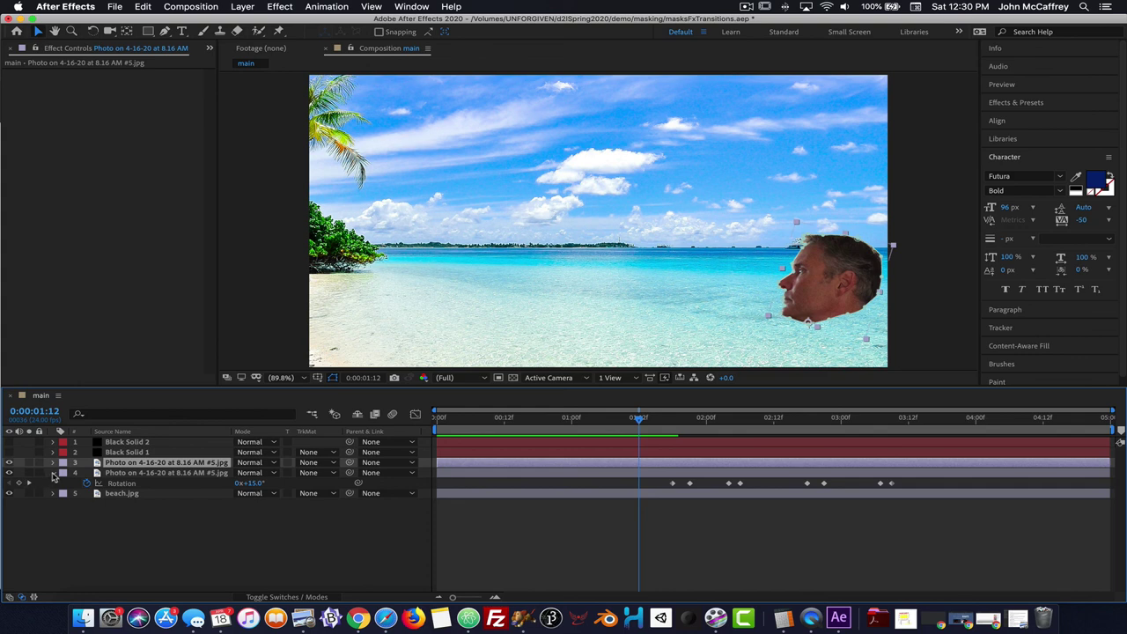
left_click(52, 475)
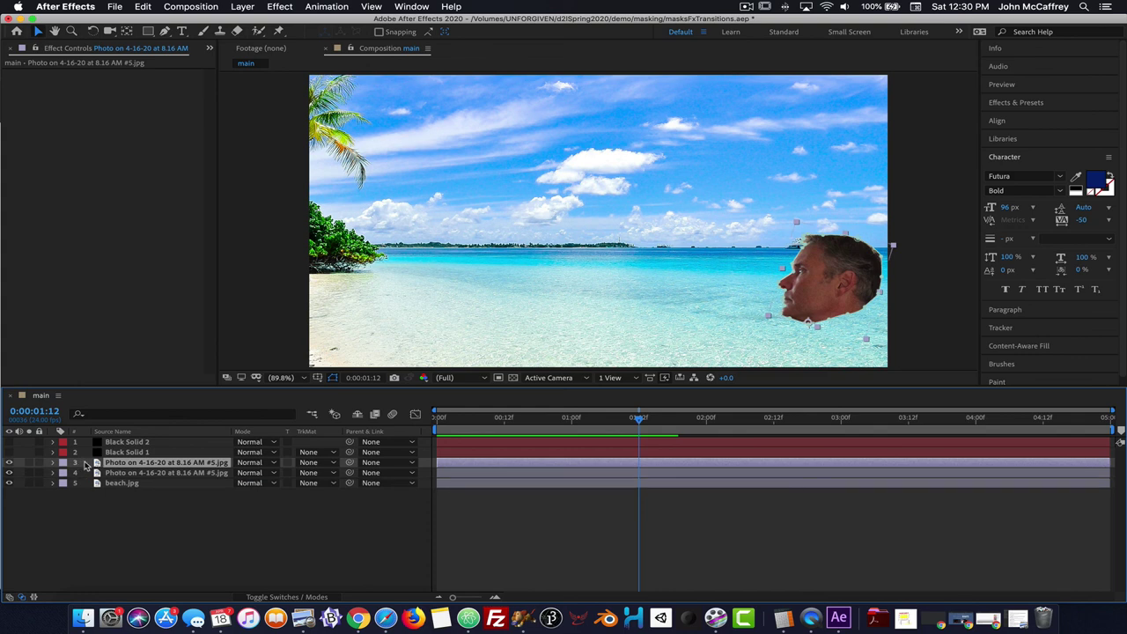
key("u")
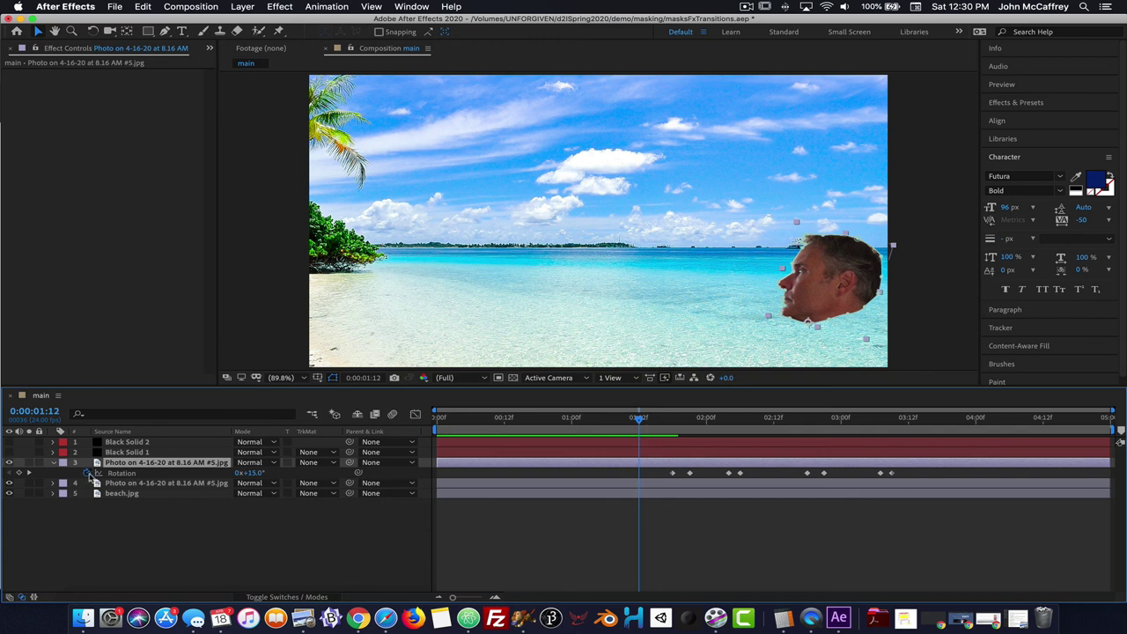
left_click(87, 474)
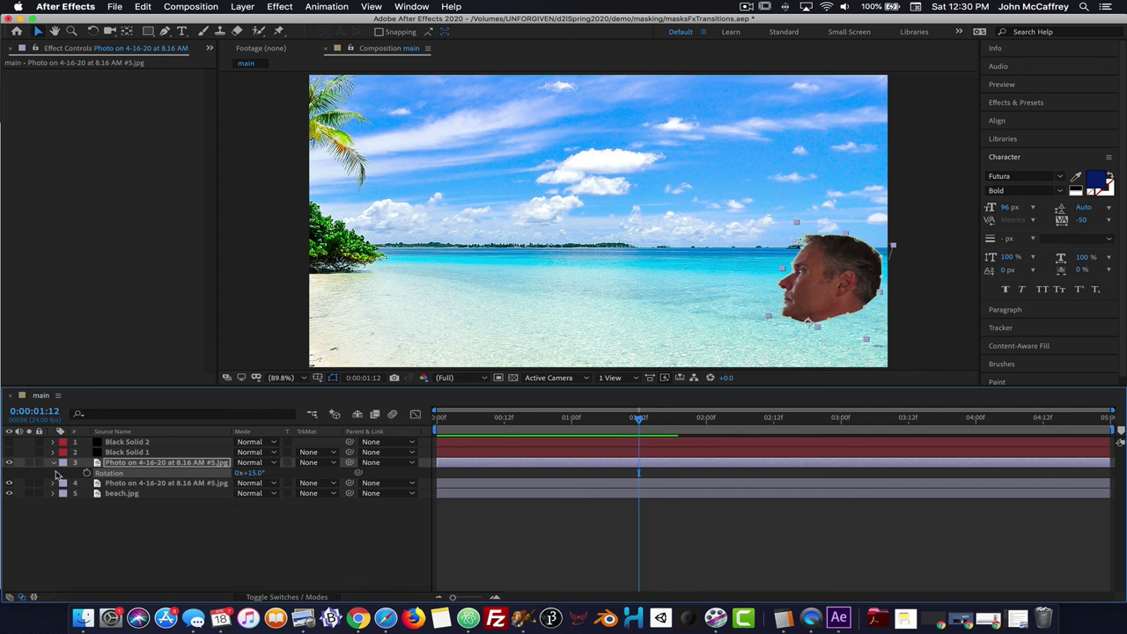
left_click(53, 464)
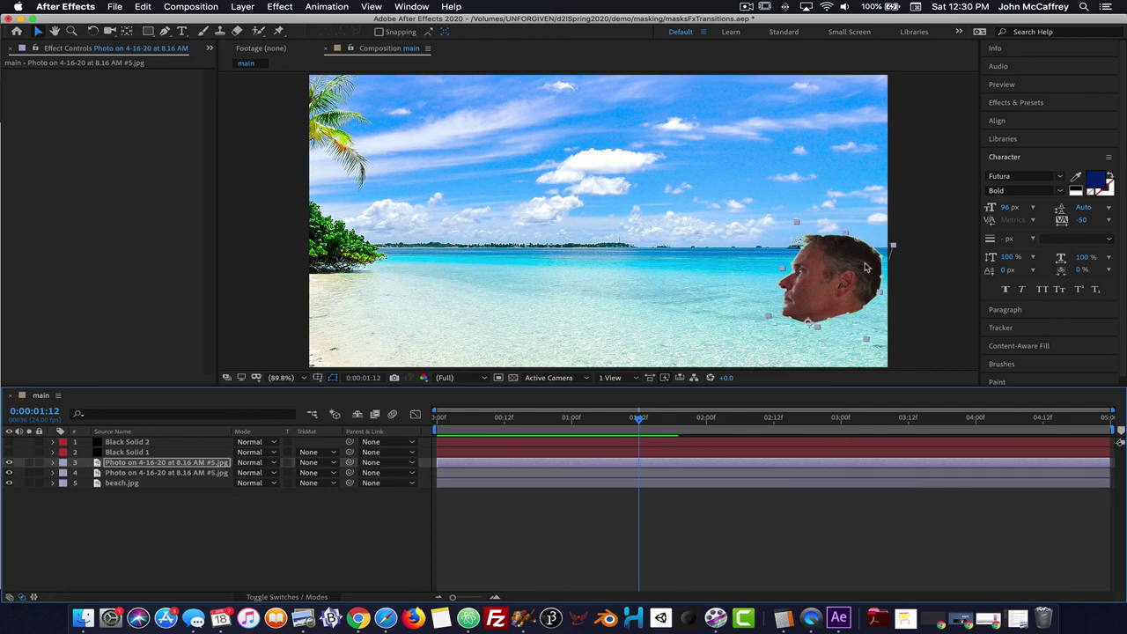
Drag the duplicate head cut-out up into the sky and left toward the frame's middle.
left_click_drag(842, 278, 794, 159)
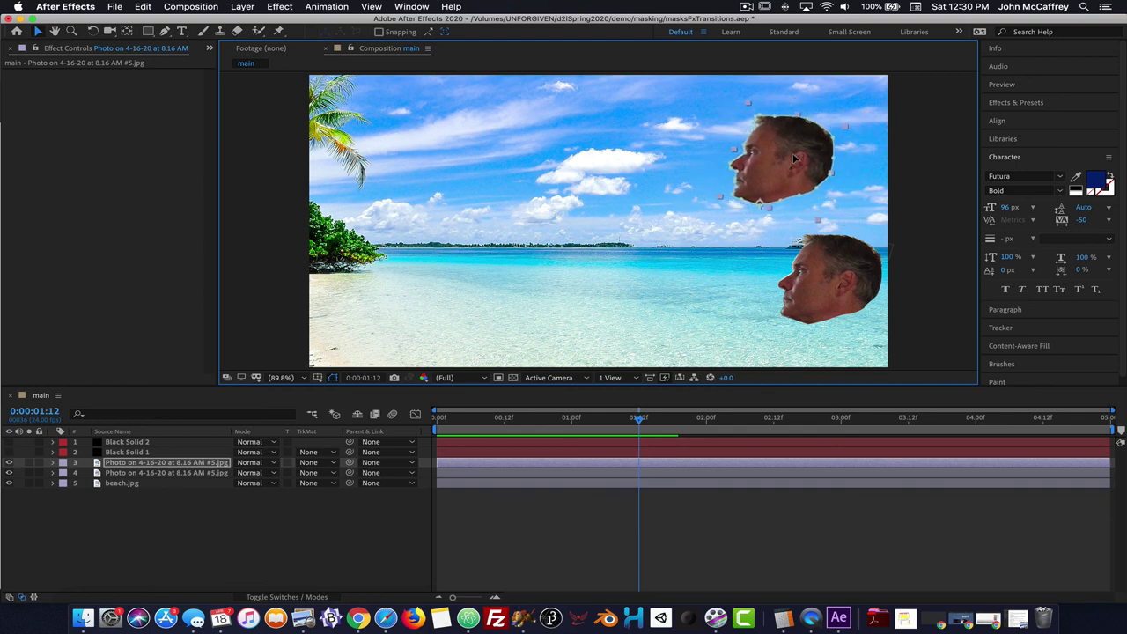
left_click_drag(795, 158, 662, 159)
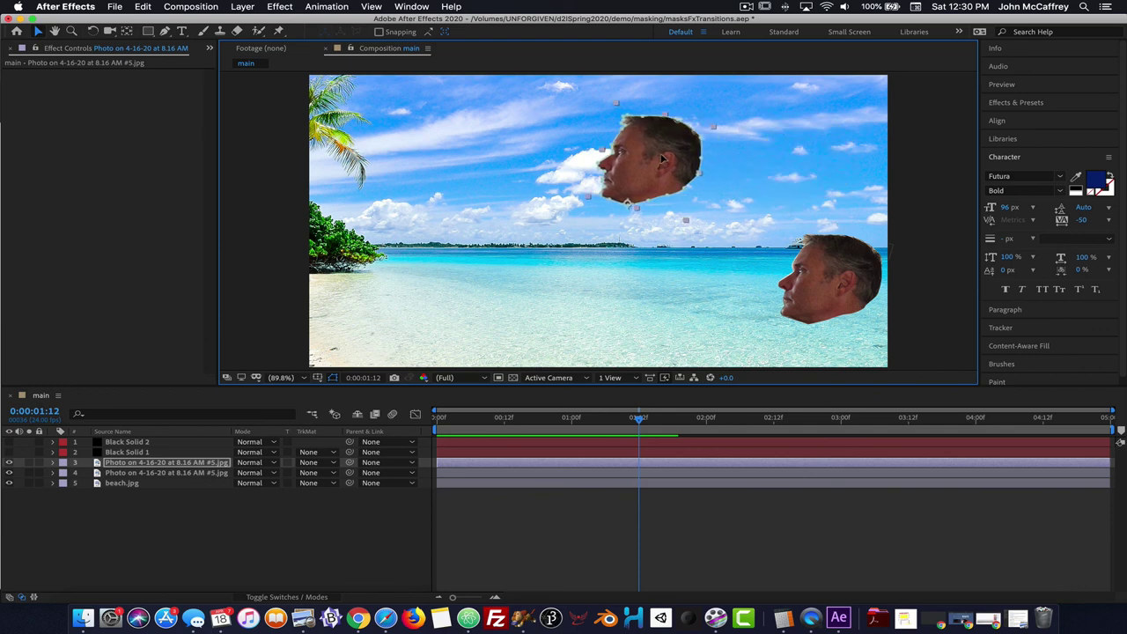
left_click(110, 486)
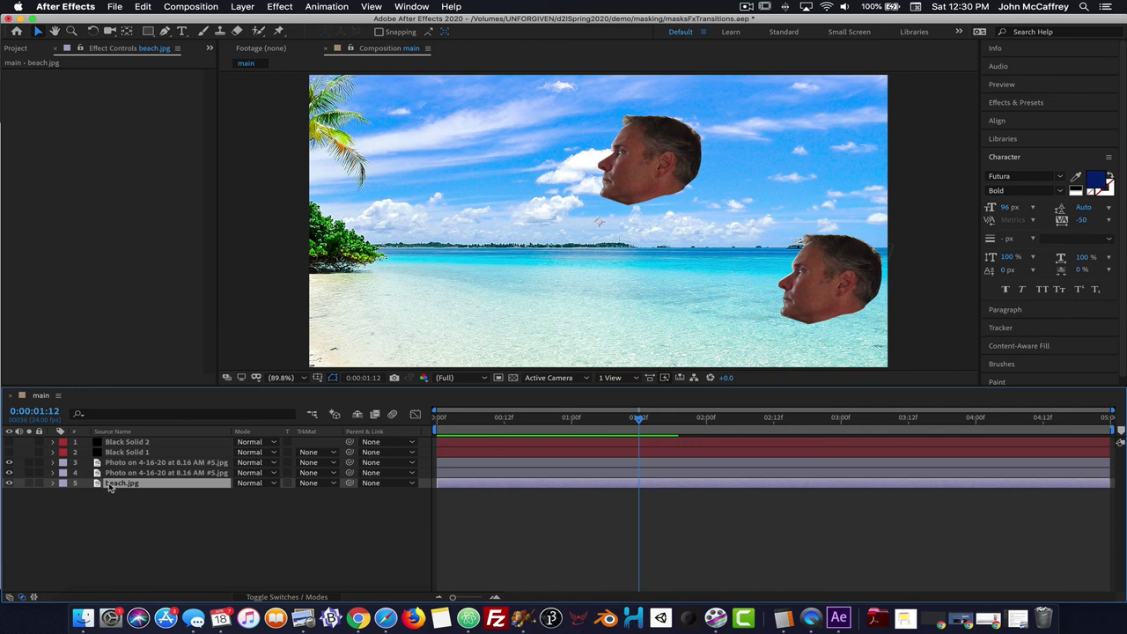
Duplicate beach.jpg and start a Pen mask along the horizon line.
key("super+d")
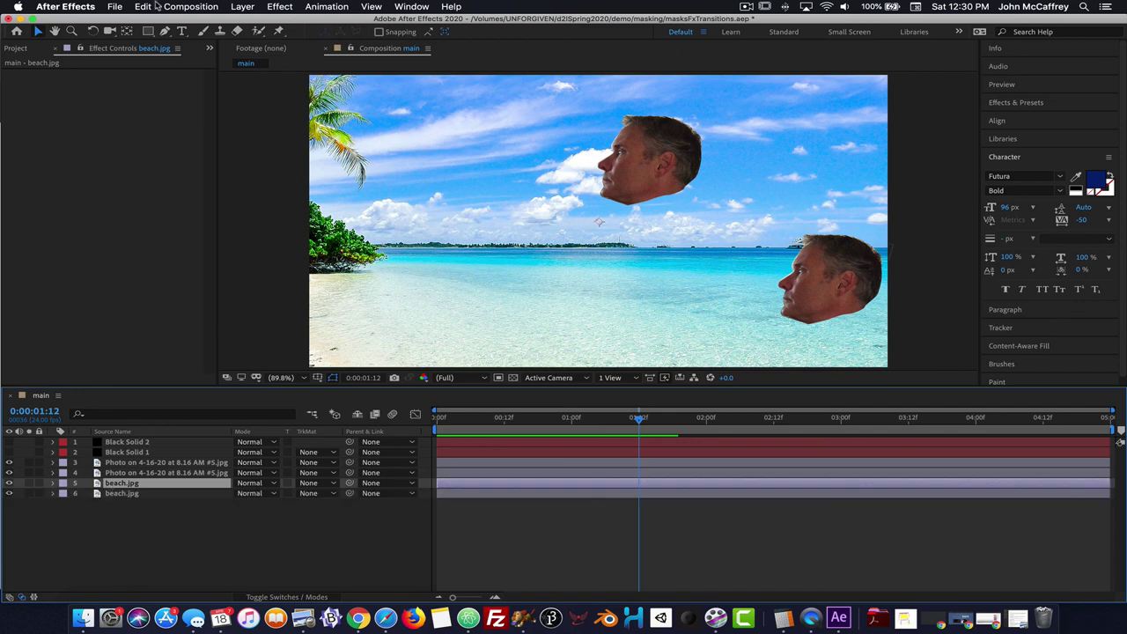
left_click(164, 32)
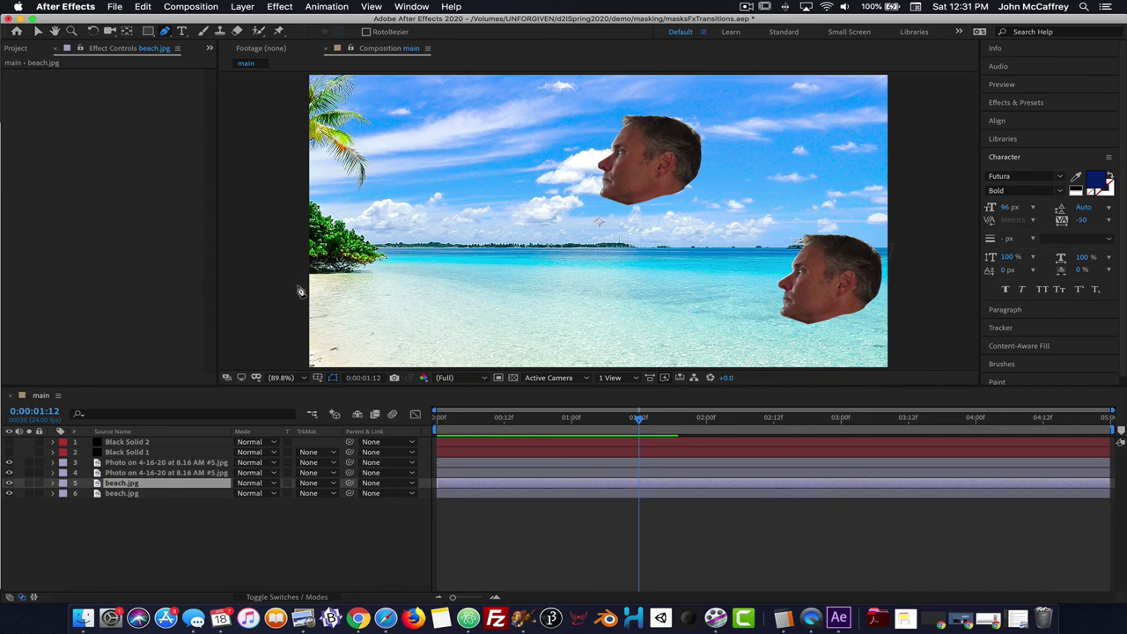
left_click(297, 284)
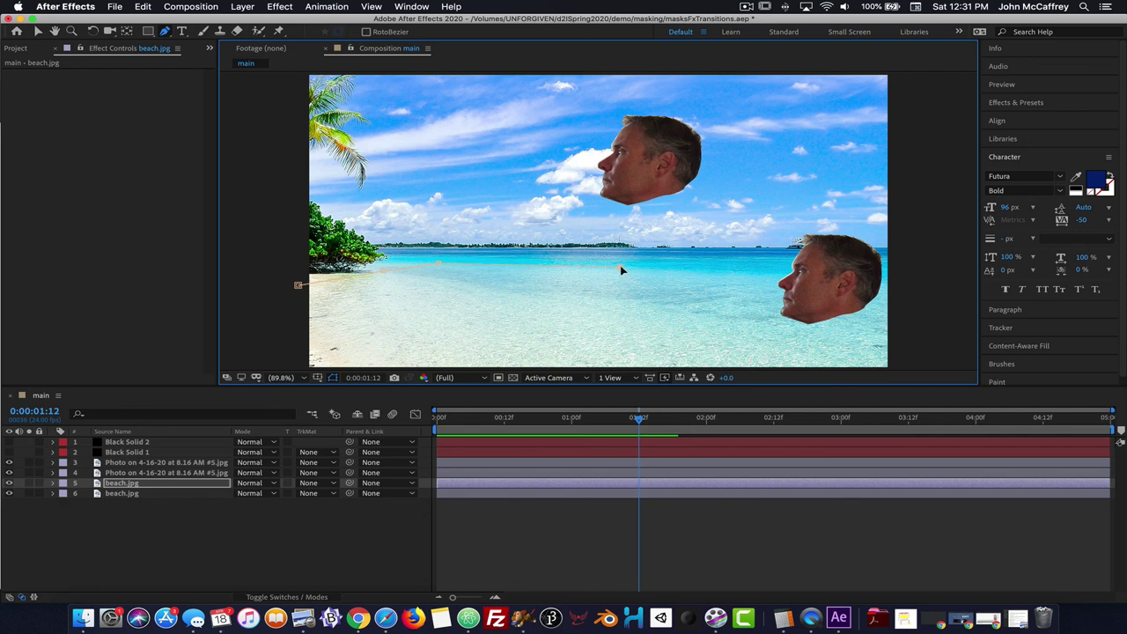
left_click(744, 268)
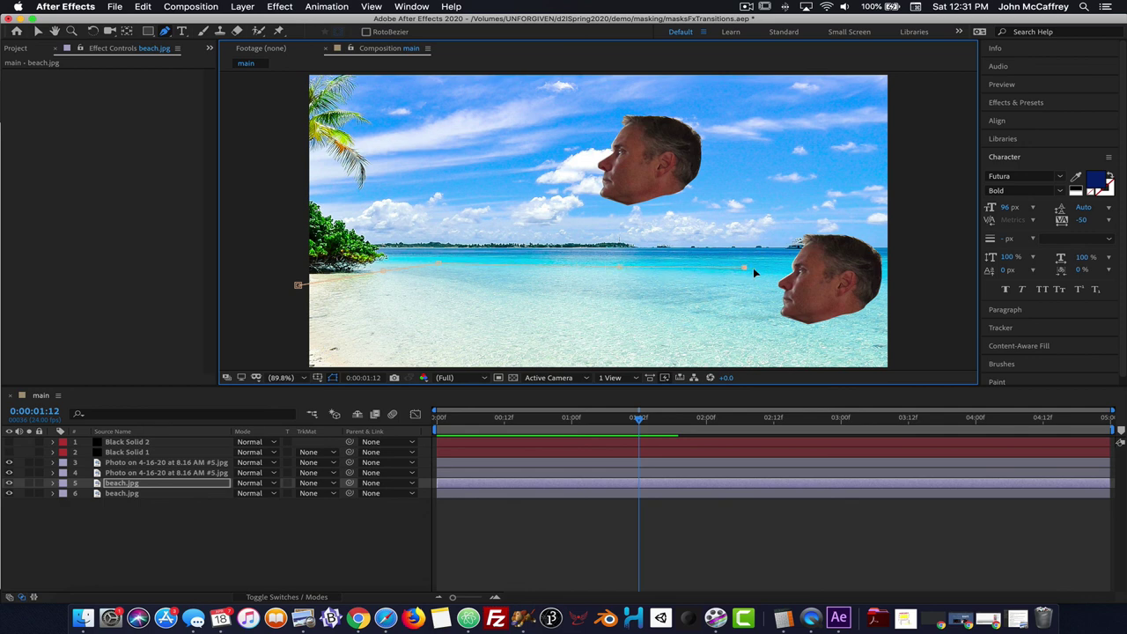
left_click(906, 268)
Close the mask around the water and sand below the frame, and hide the lower beach copy.
left_click(293, 368)
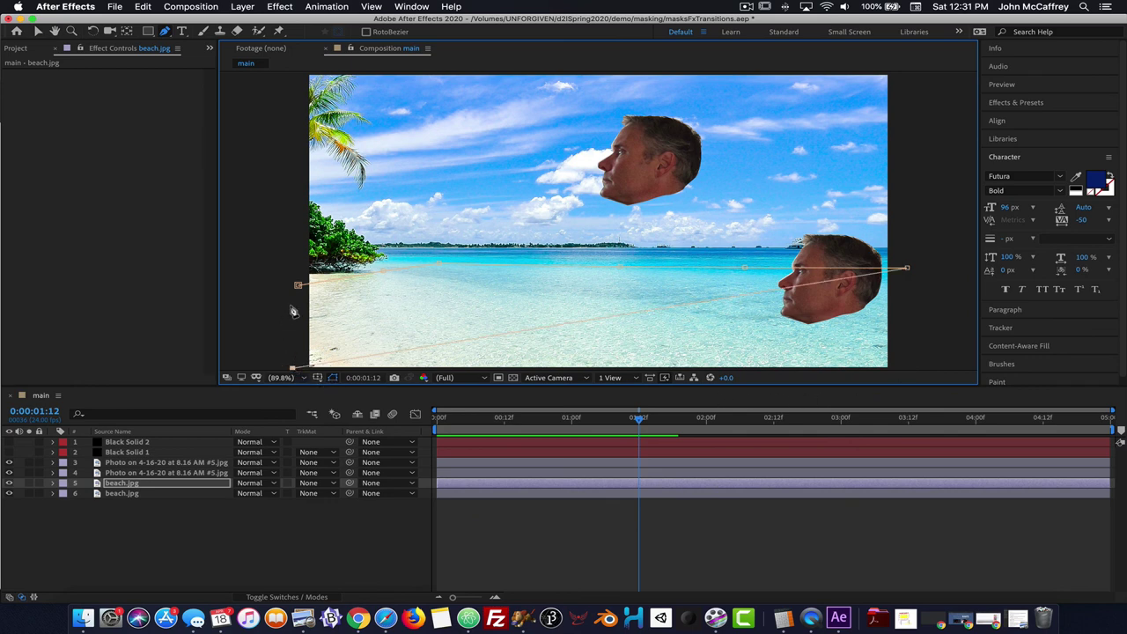
key("super+z")
key("comma")
key("comma")
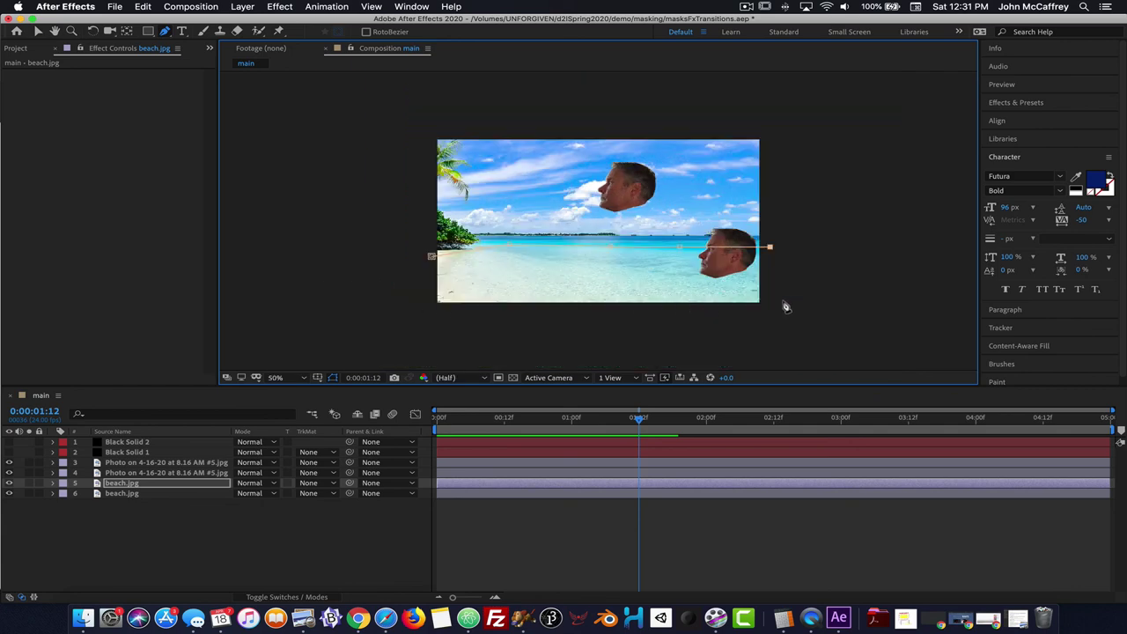
left_click(776, 312)
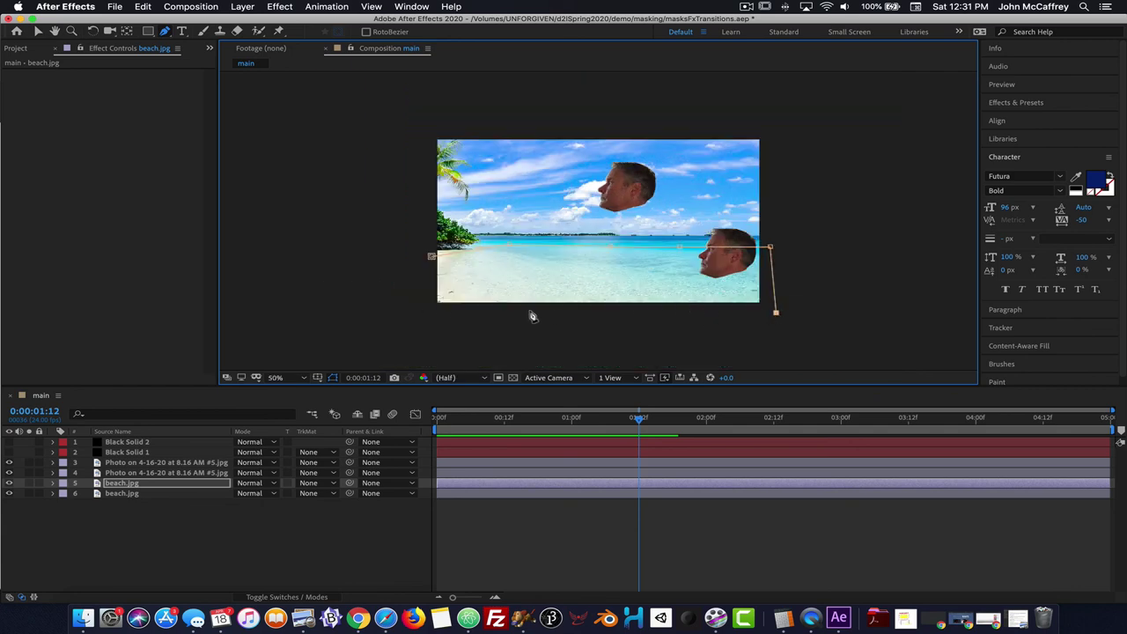
left_click(425, 315)
left_click(430, 257)
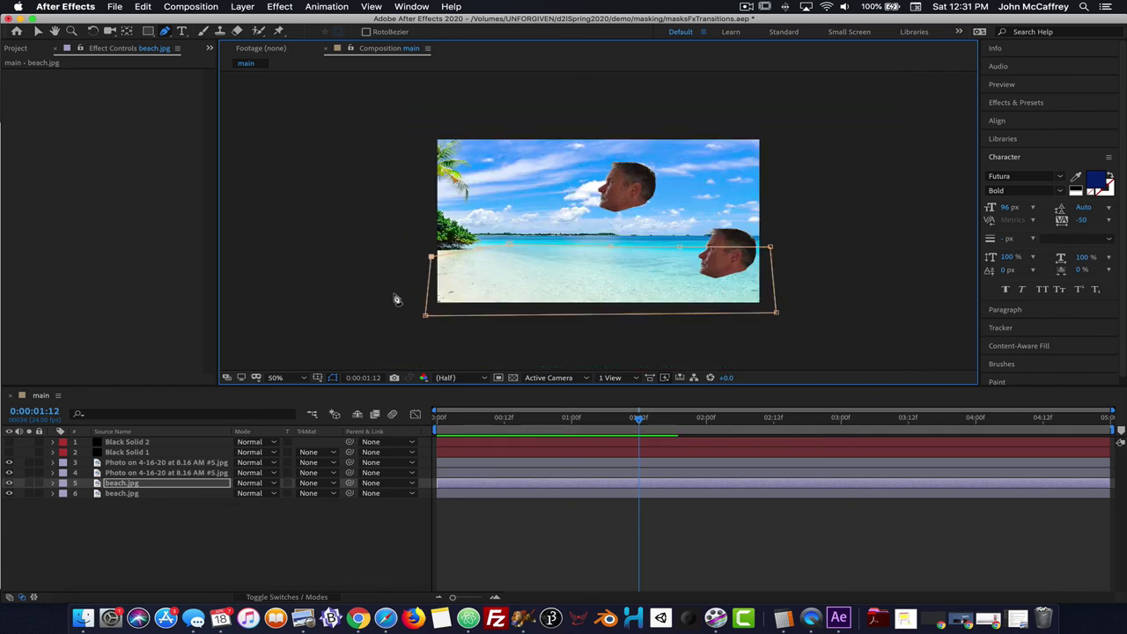
left_click(10, 493)
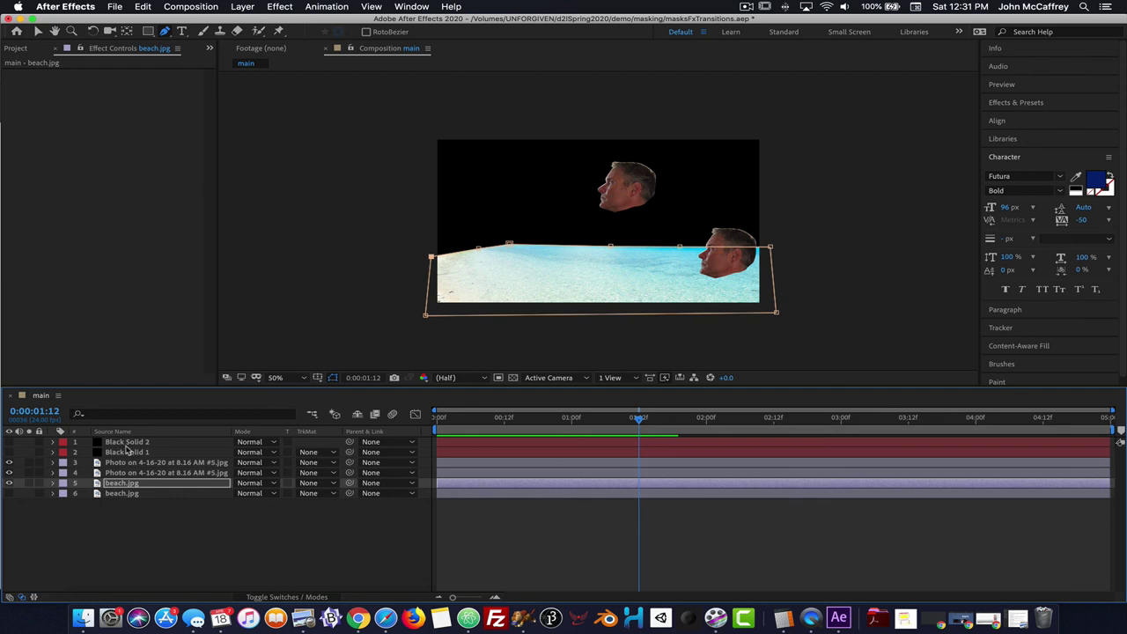
Move the head layer beneath the masked beach copy and show the lower beach copy again.
left_click(98, 465)
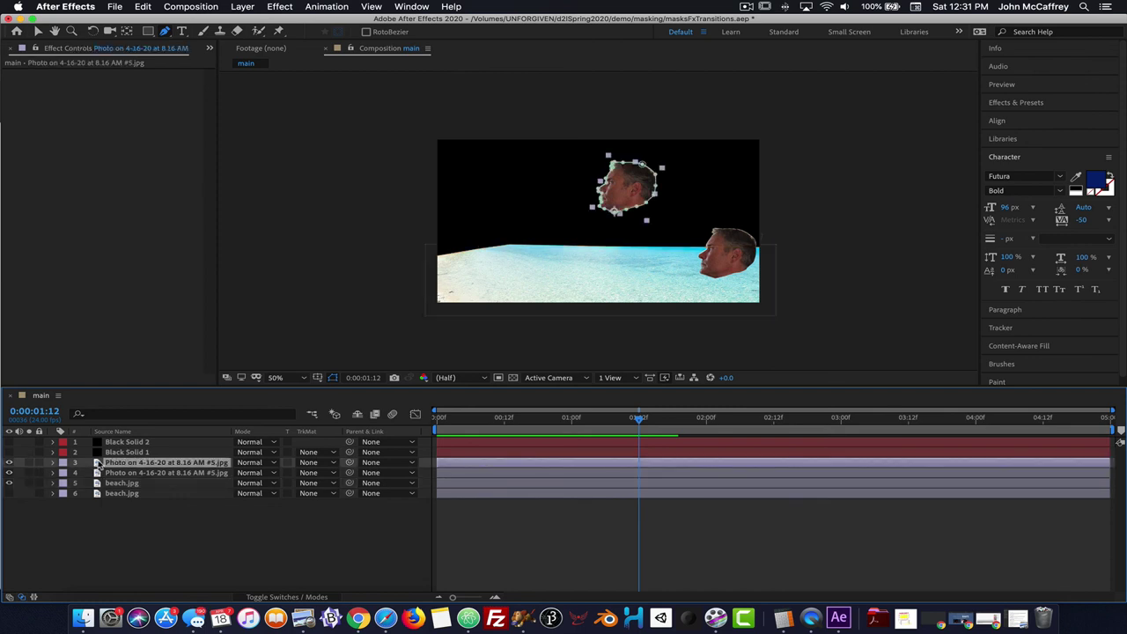
left_click_drag(98, 462, 95, 492)
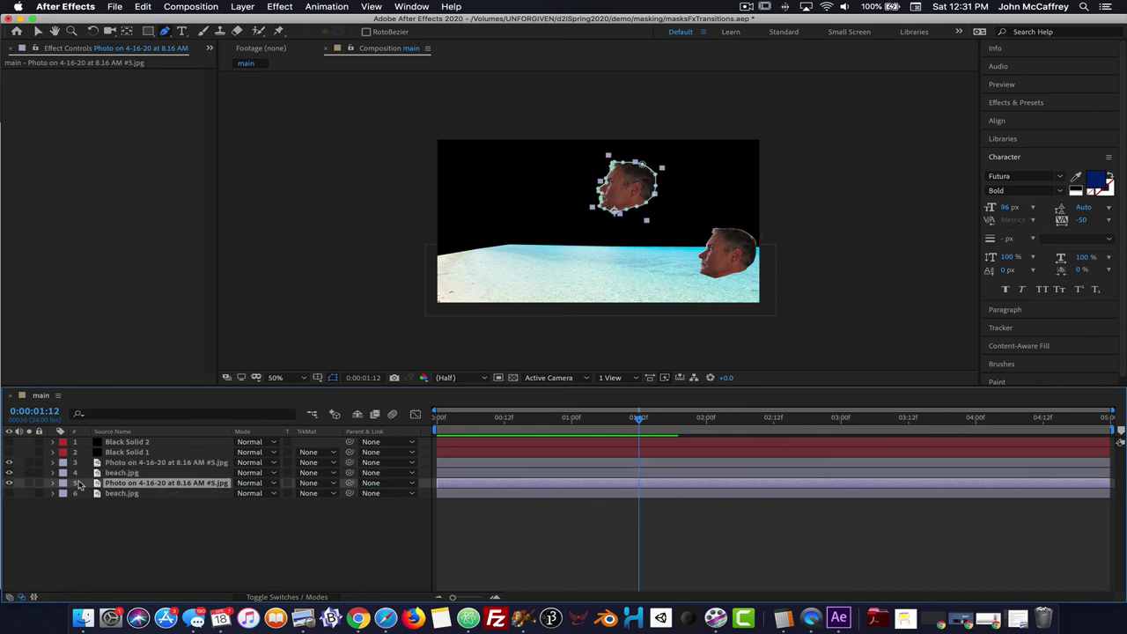
left_click(9, 493)
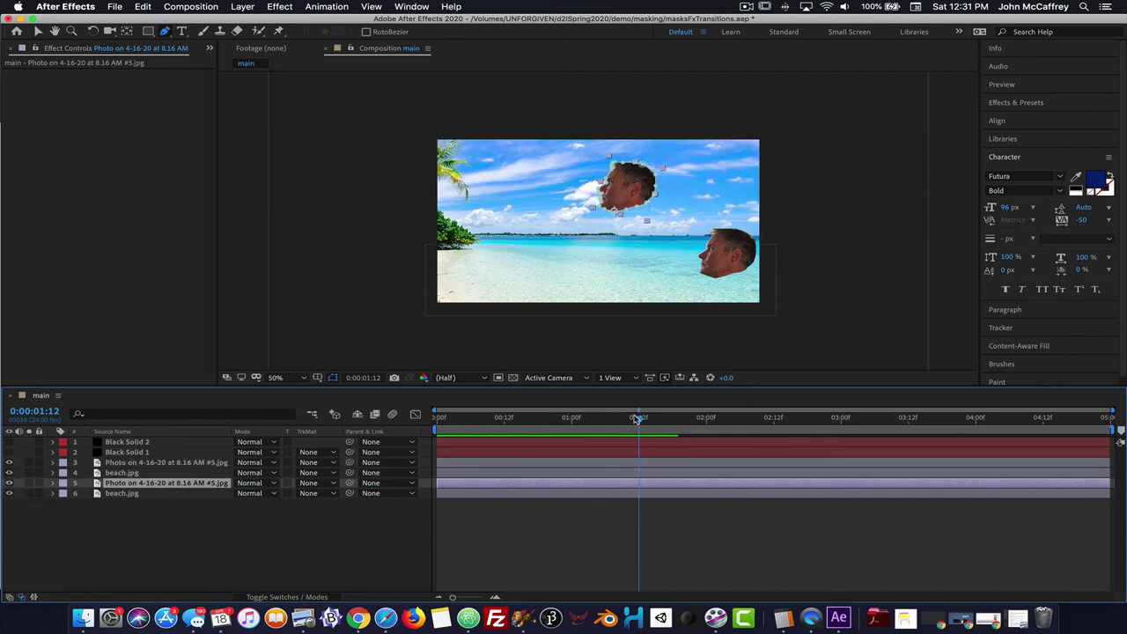
Keyframe the head's Position from 1:00 to 2:00 so it sinks below the waterline.
left_click_drag(640, 421, 573, 411)
left_click(37, 31)
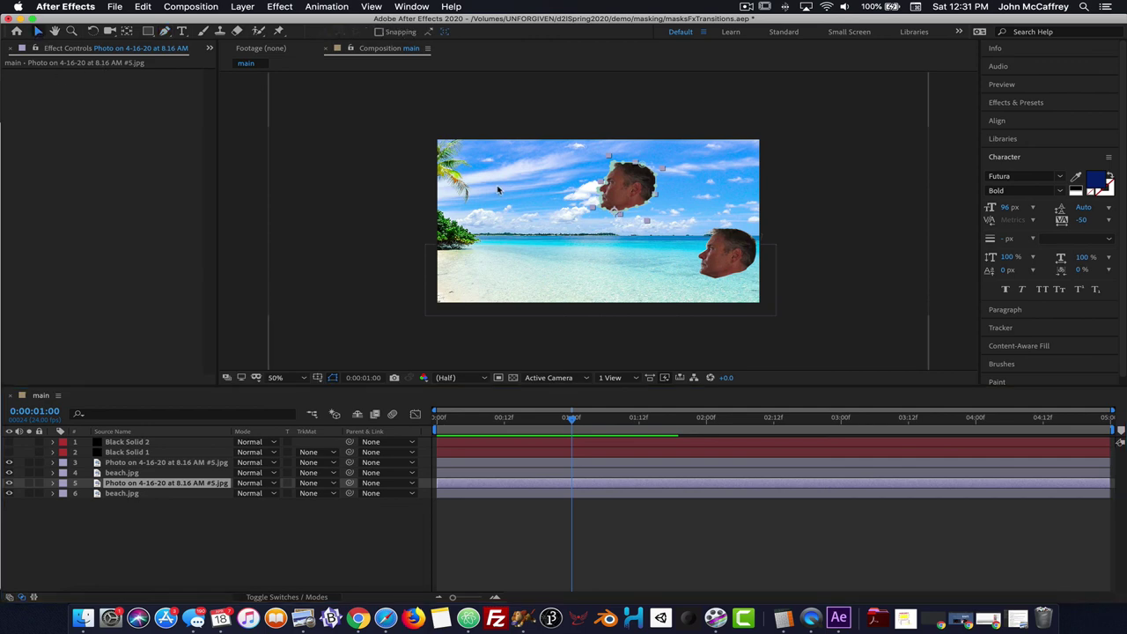
key("p")
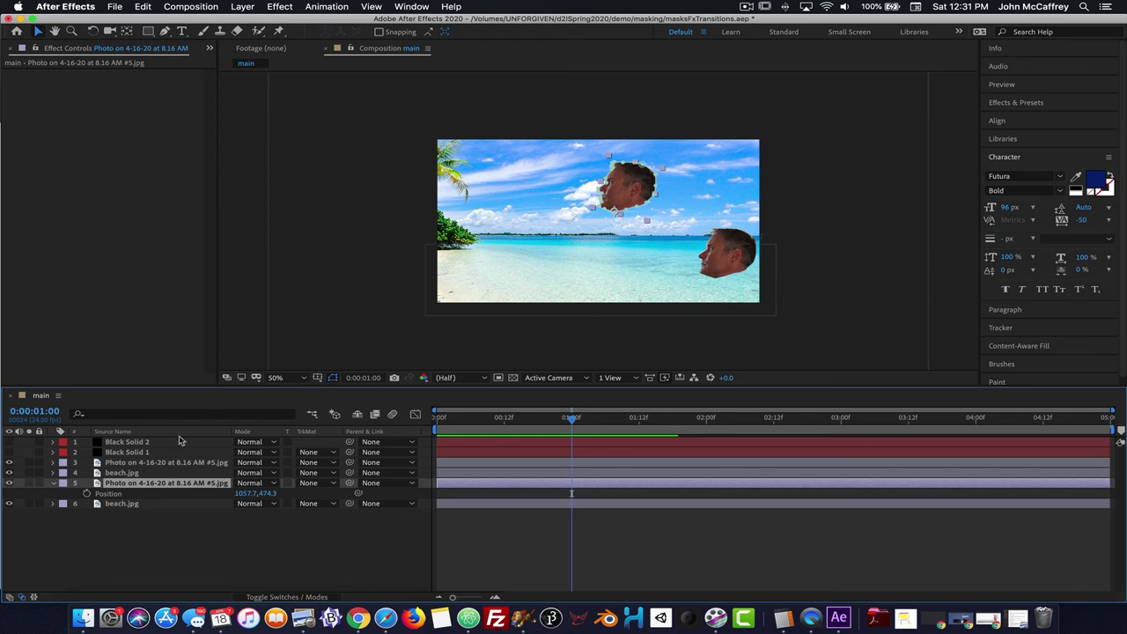
left_click(86, 493)
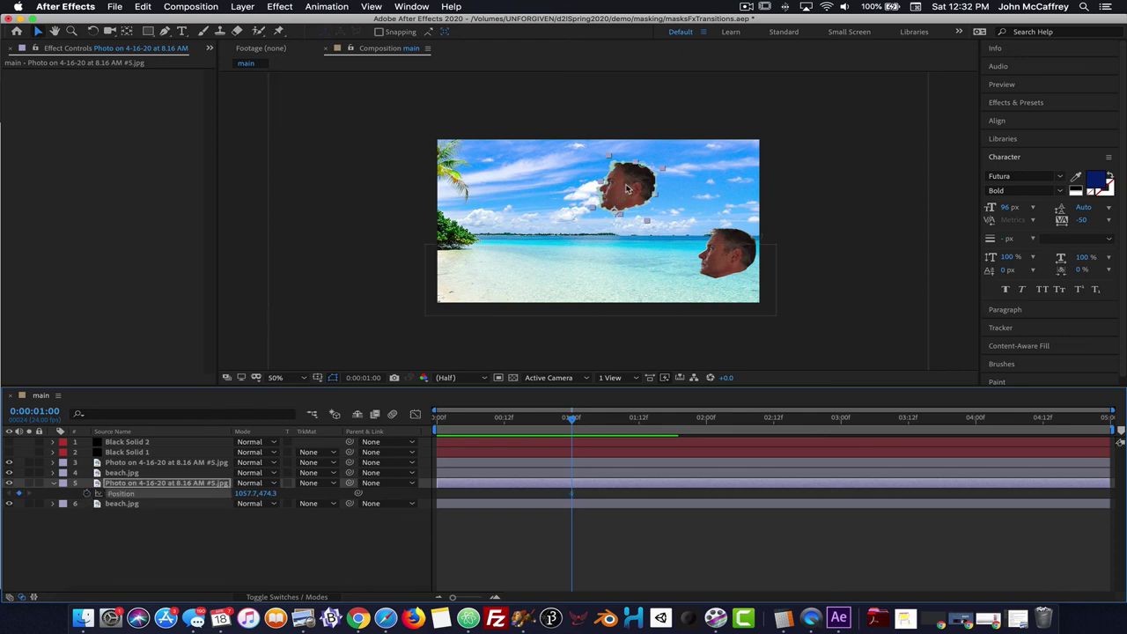
left_click_drag(572, 420, 706, 419)
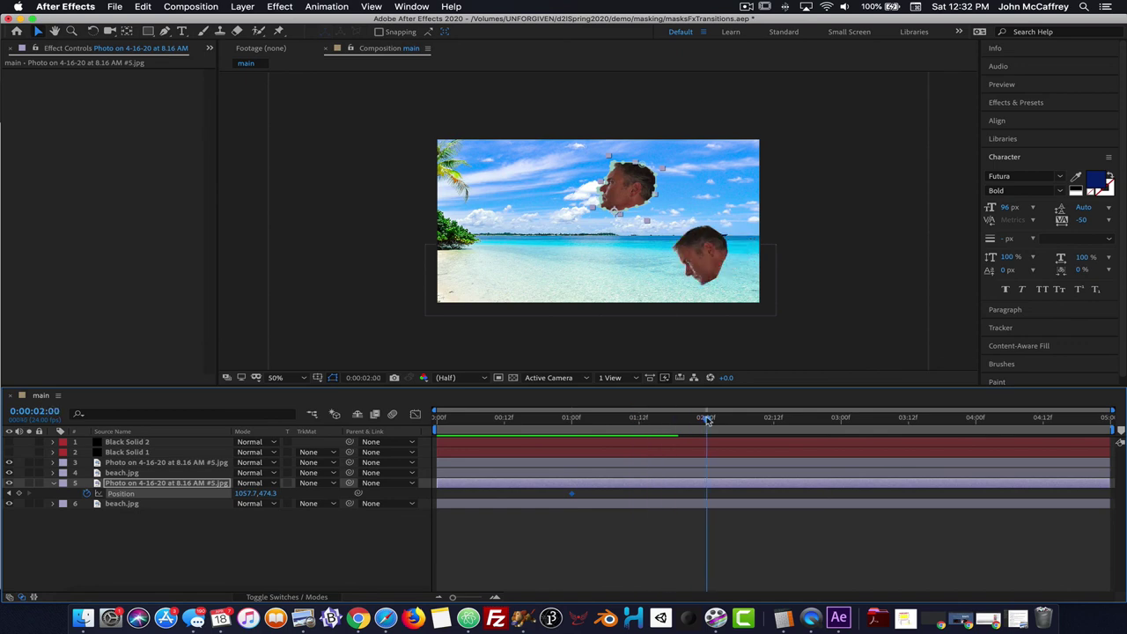
left_click_drag(609, 183, 622, 279)
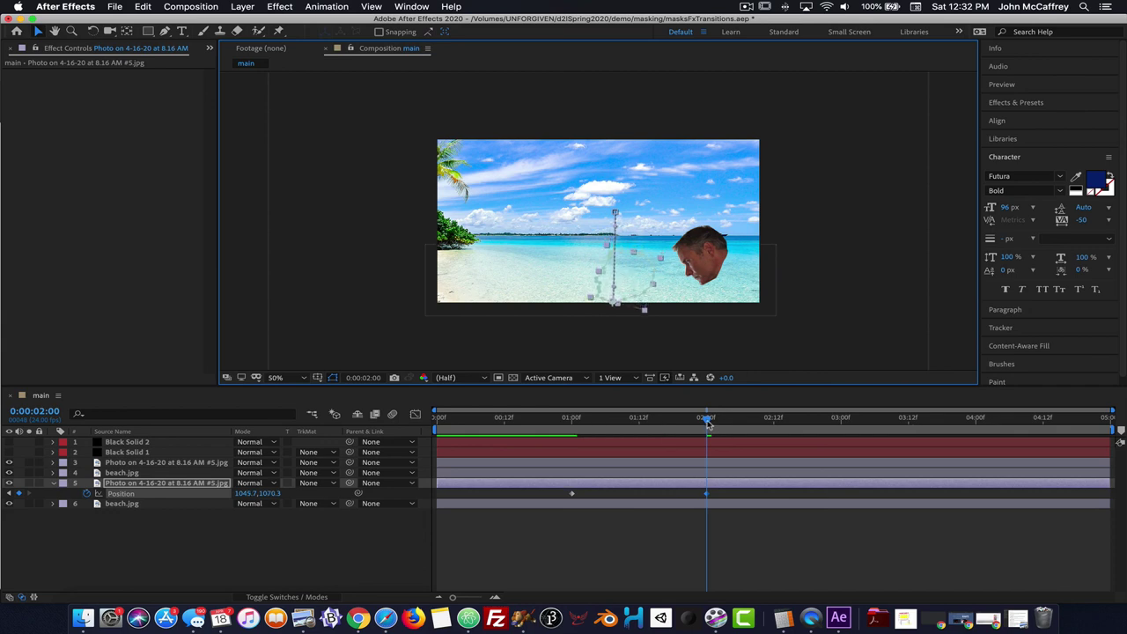
left_click_drag(707, 423, 582, 381)
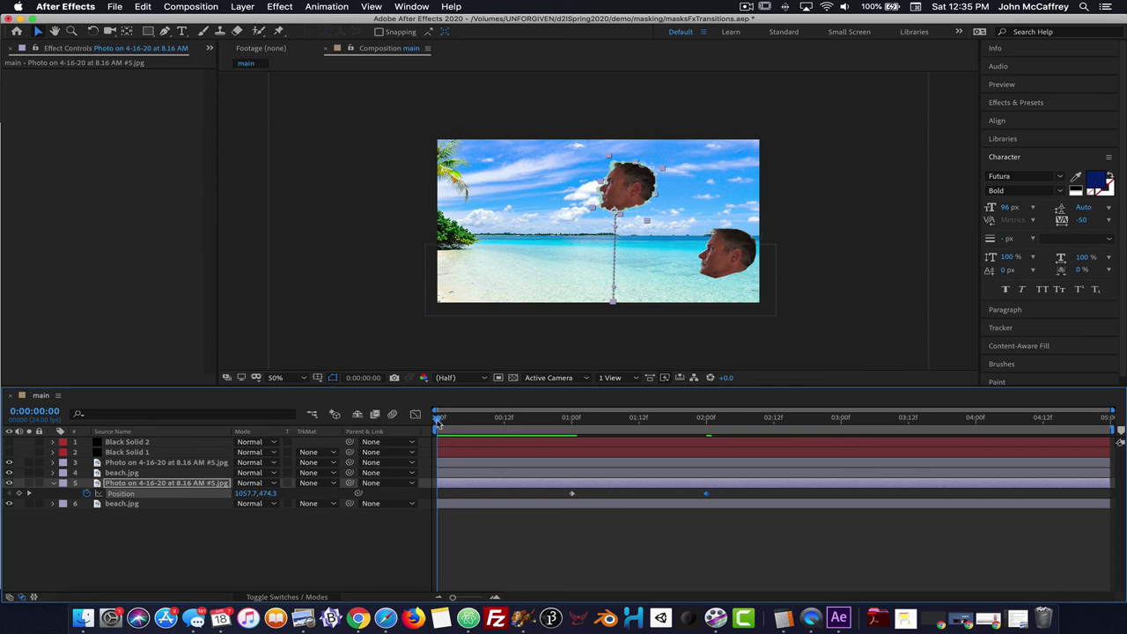
Preview the sinking animation and reveal the masked beach layer's Mask 1 properties.
left_click_drag(439, 420, 425, 401)
mouse_move(439, 420)
left_mouse_down()
mouse_move(843, 420)
mouse_move(440, 419)
mouse_move(697, 430)
mouse_move(437, 429)
left_mouse_up()
left_click(122, 475)
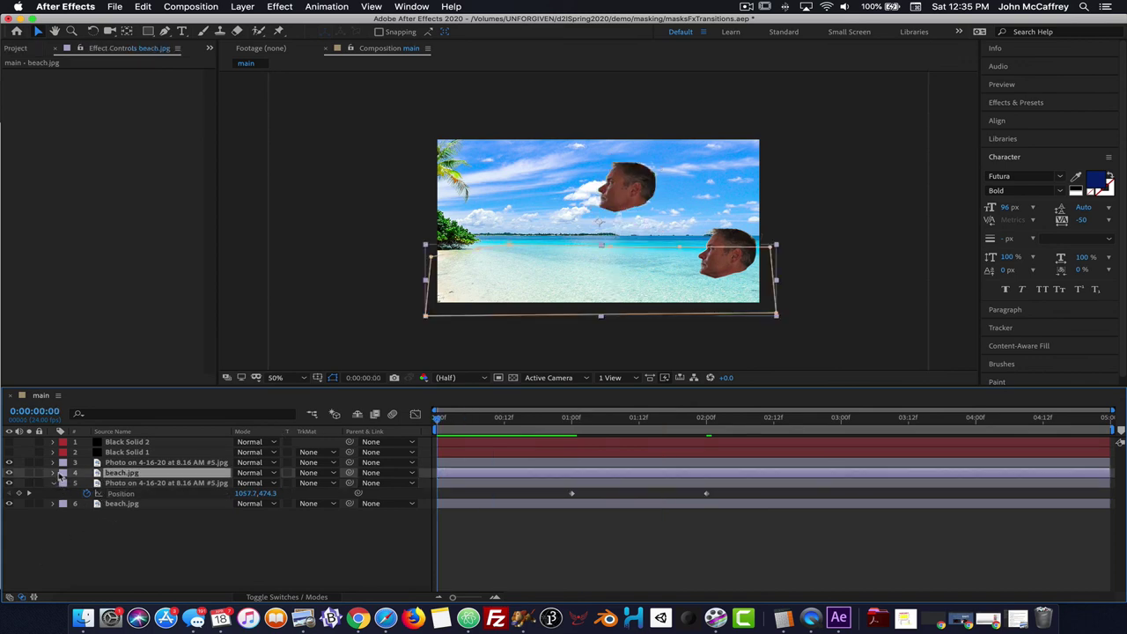
left_click(61, 473)
key("Escape")
key("m")
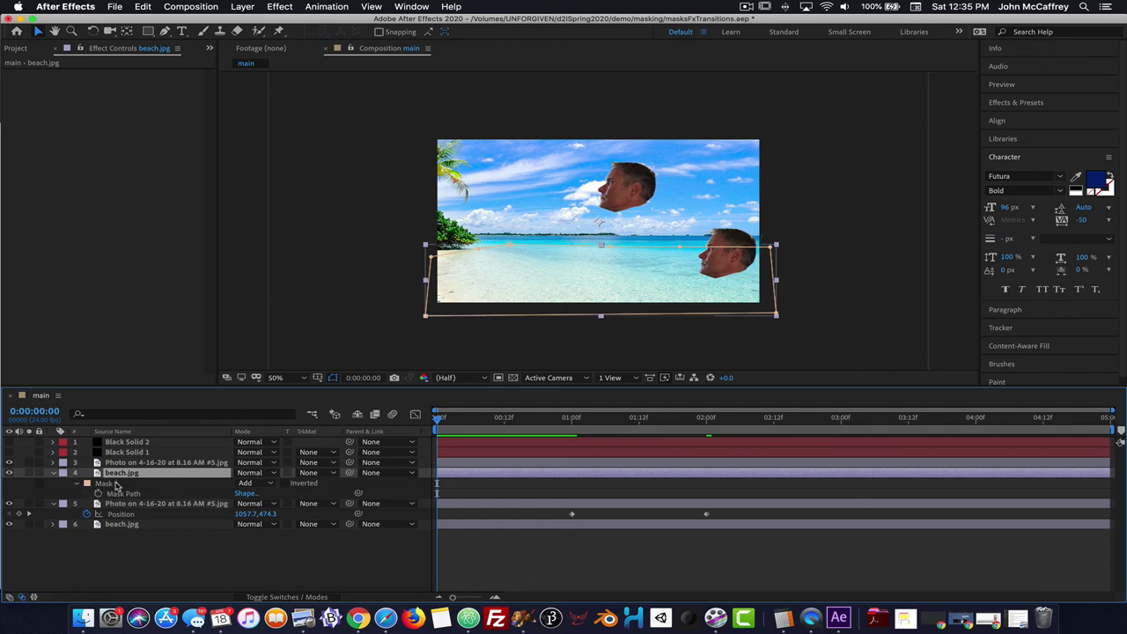
left_click(53, 473)
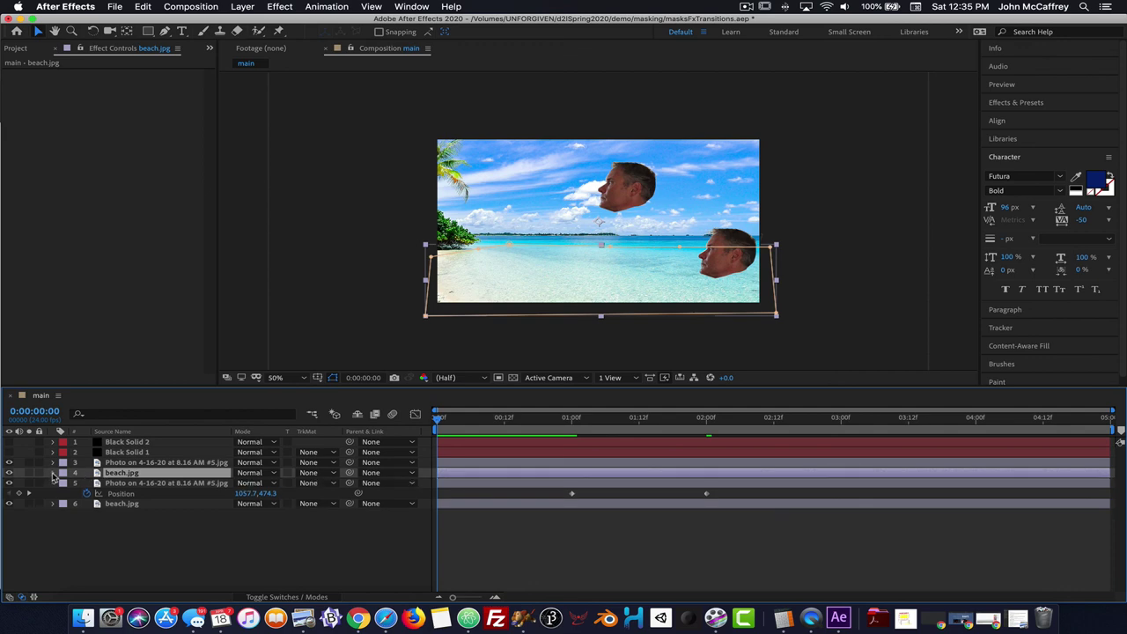
left_click(52, 473)
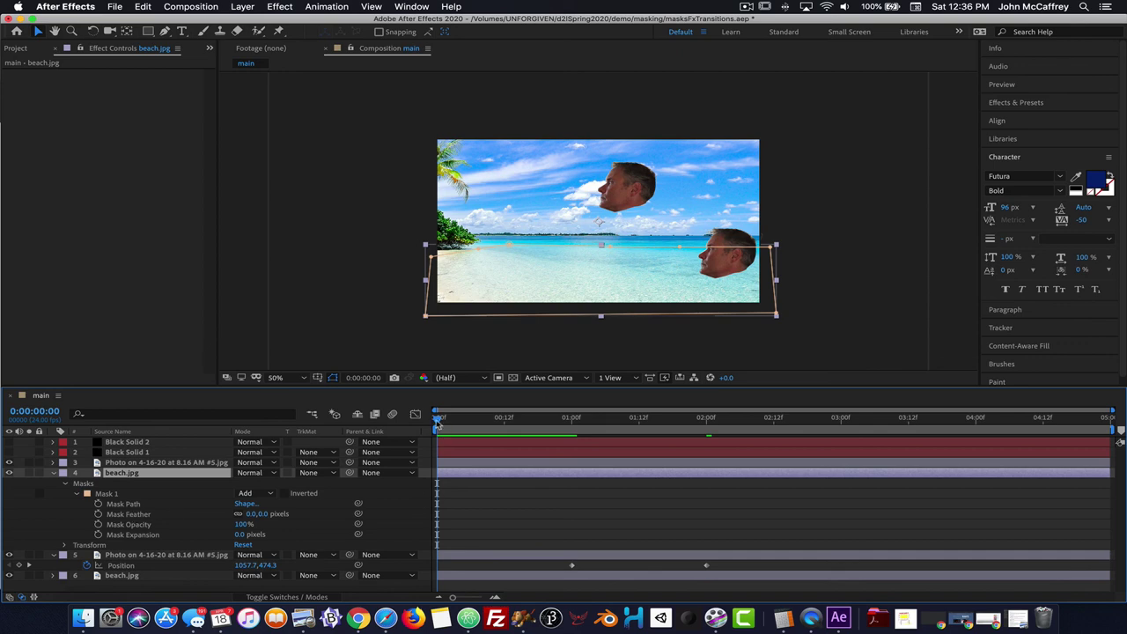
Set the beach Mask Feather to 34 pixels and preview the softened waterline.
key("period")
key("period")
key("period")
key("period")
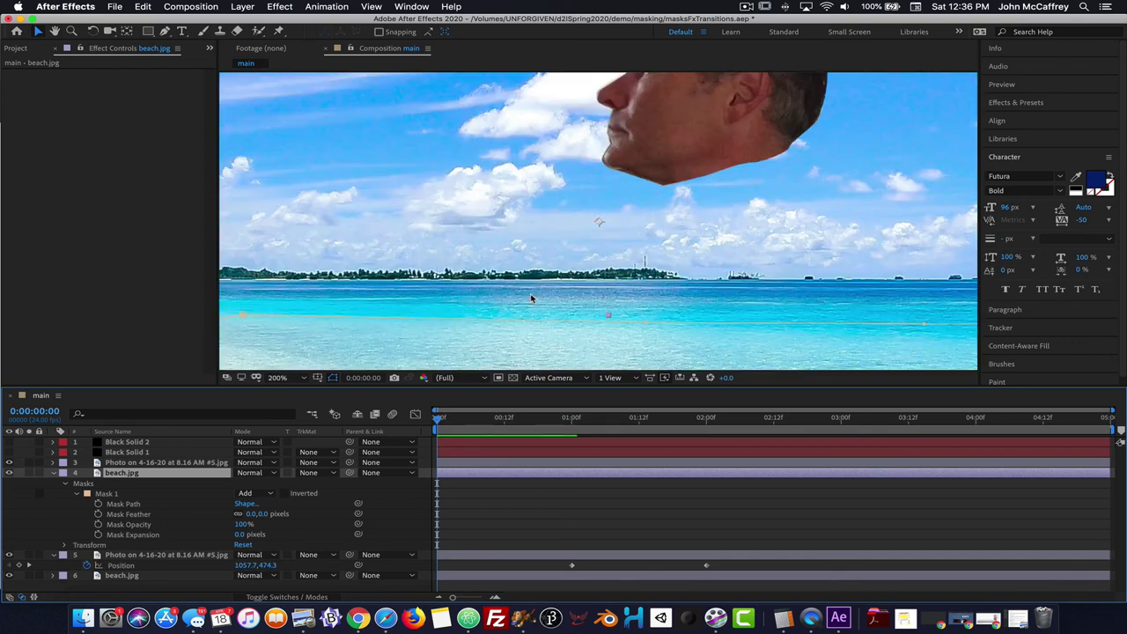
key("comma")
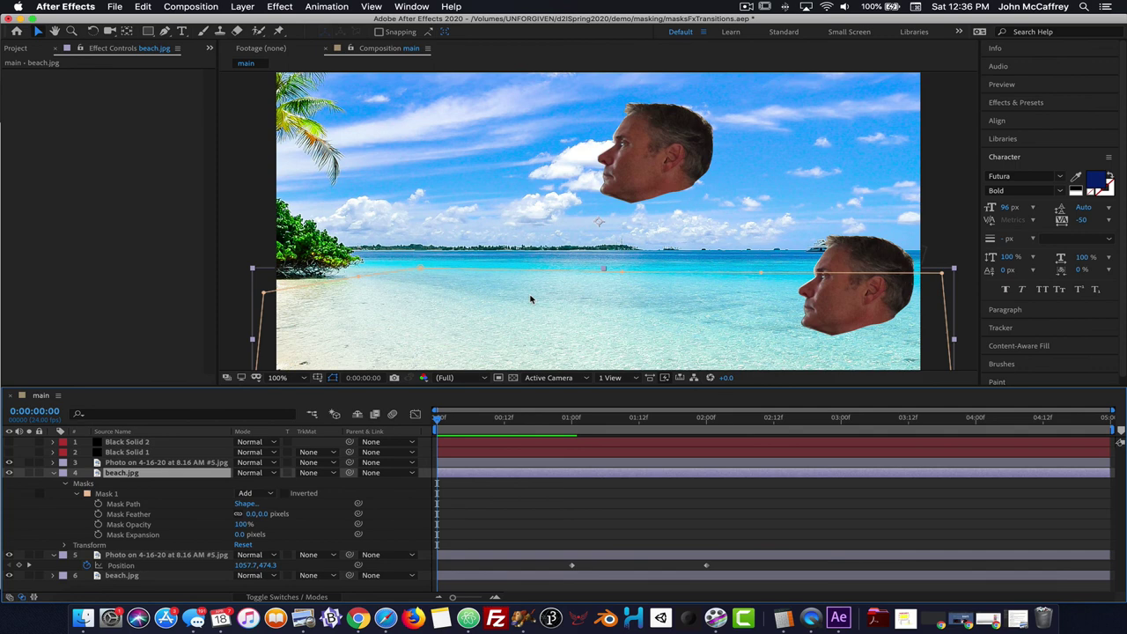
left_click_drag(439, 421, 638, 421)
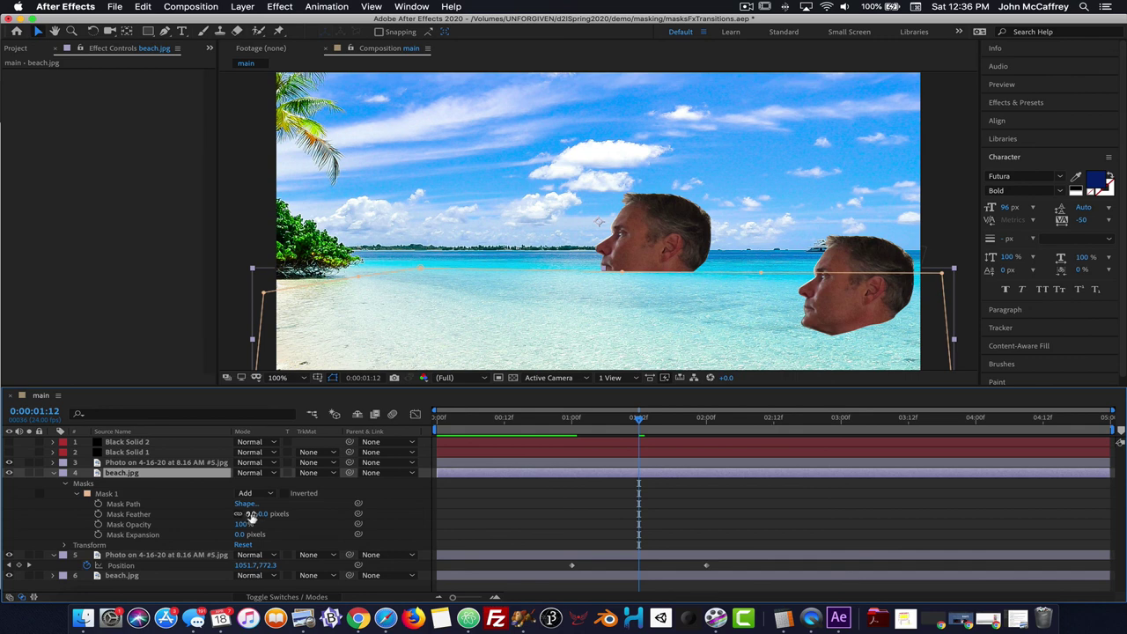
left_click_drag(250, 517, 278, 513)
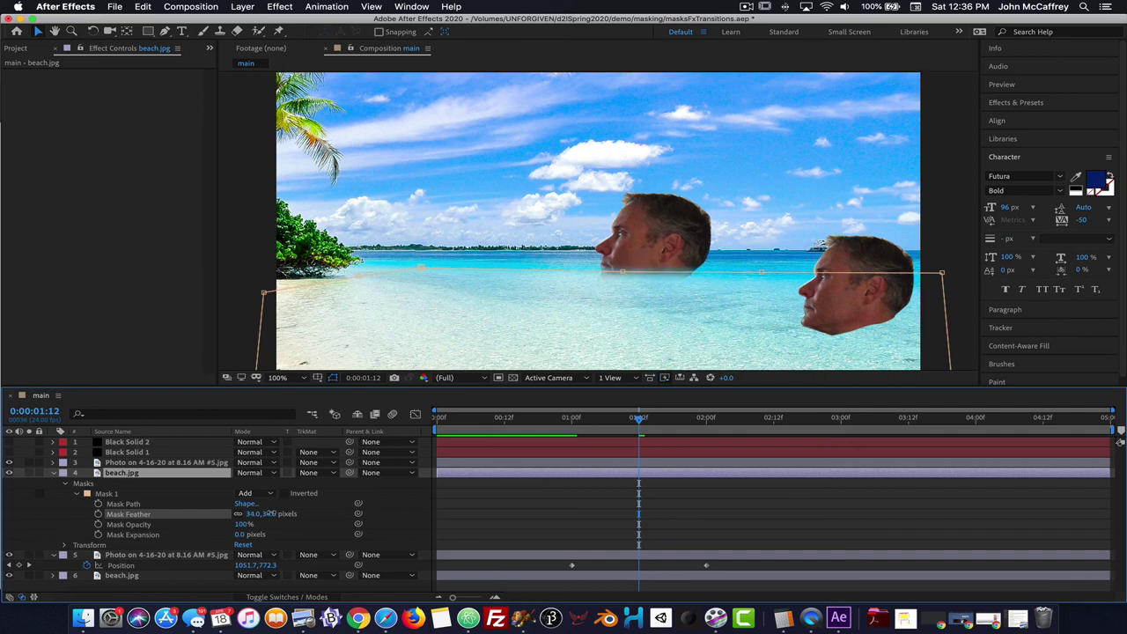
left_click_drag(268, 513, 264, 514)
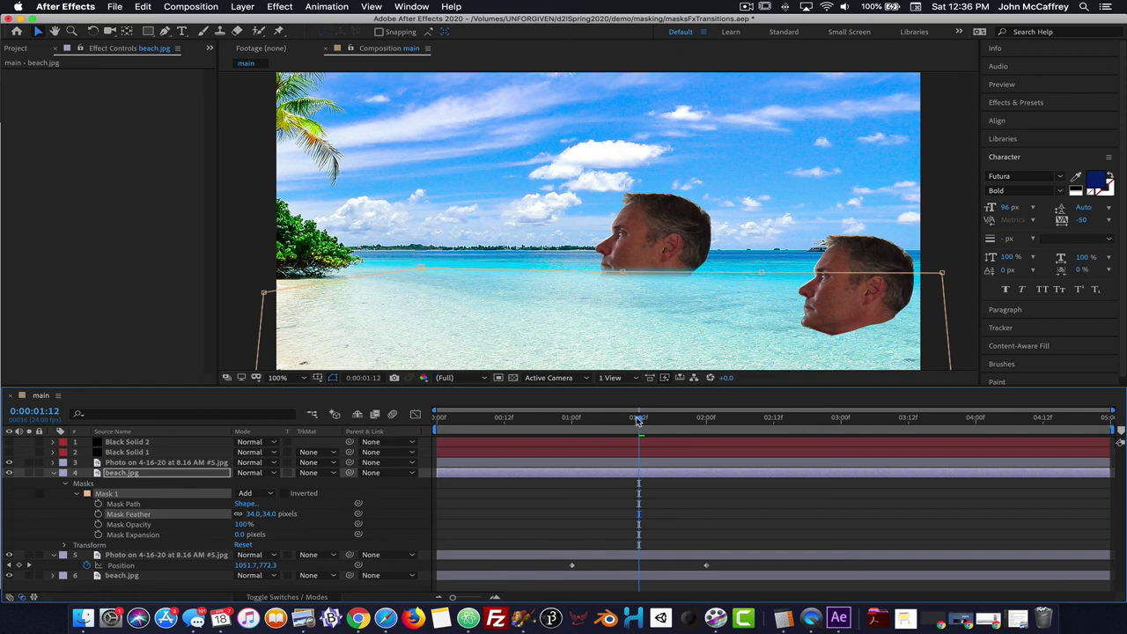
left_click_drag(639, 420, 257, 388)
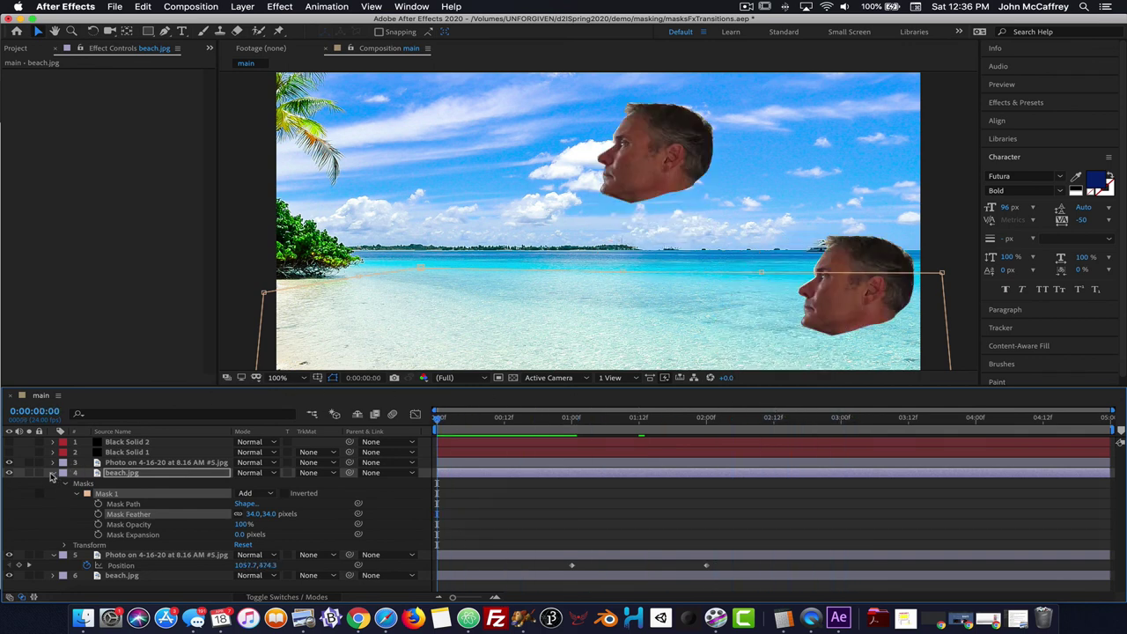
Create a 'Super Awesome' text layer in the sky in dark blue Futura Bold 96 px.
left_click(53, 473)
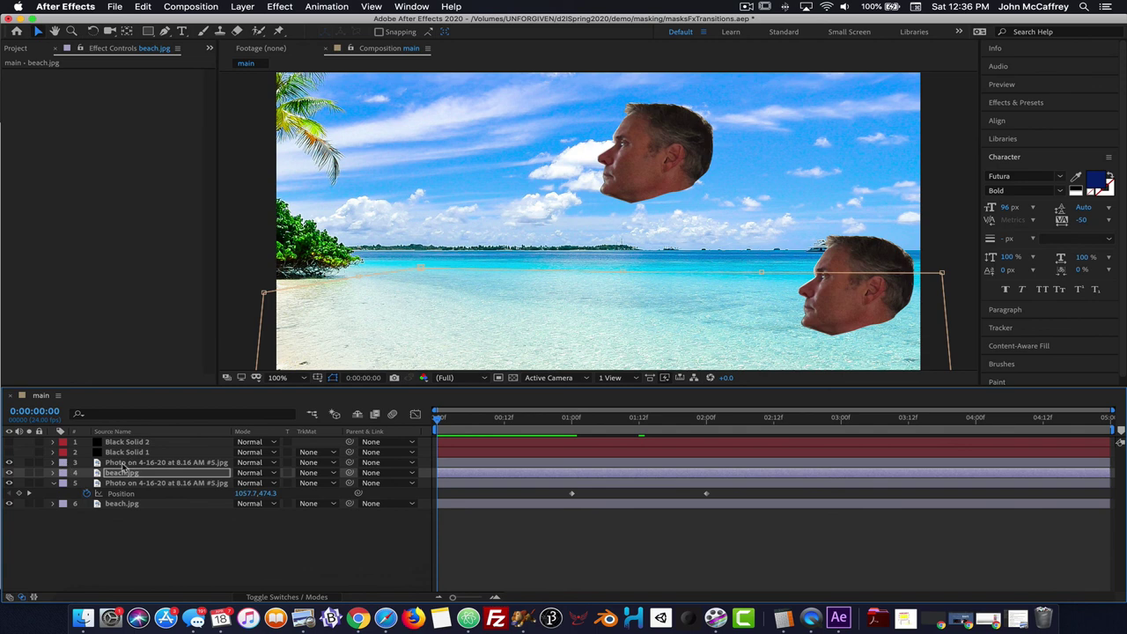
left_click(123, 464)
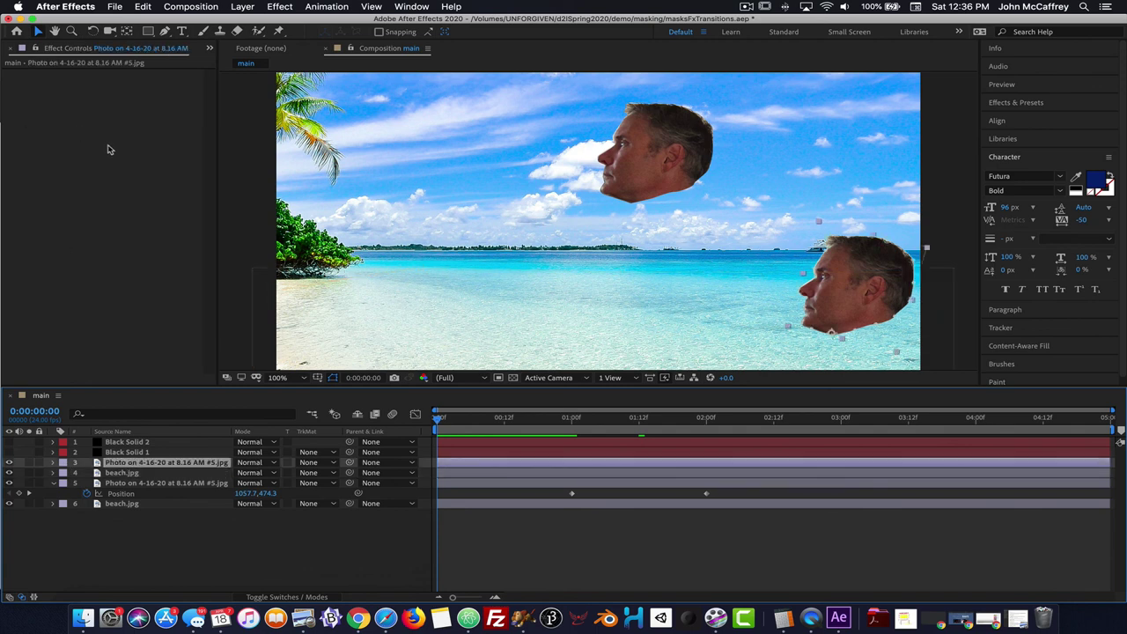
left_click(77, 155)
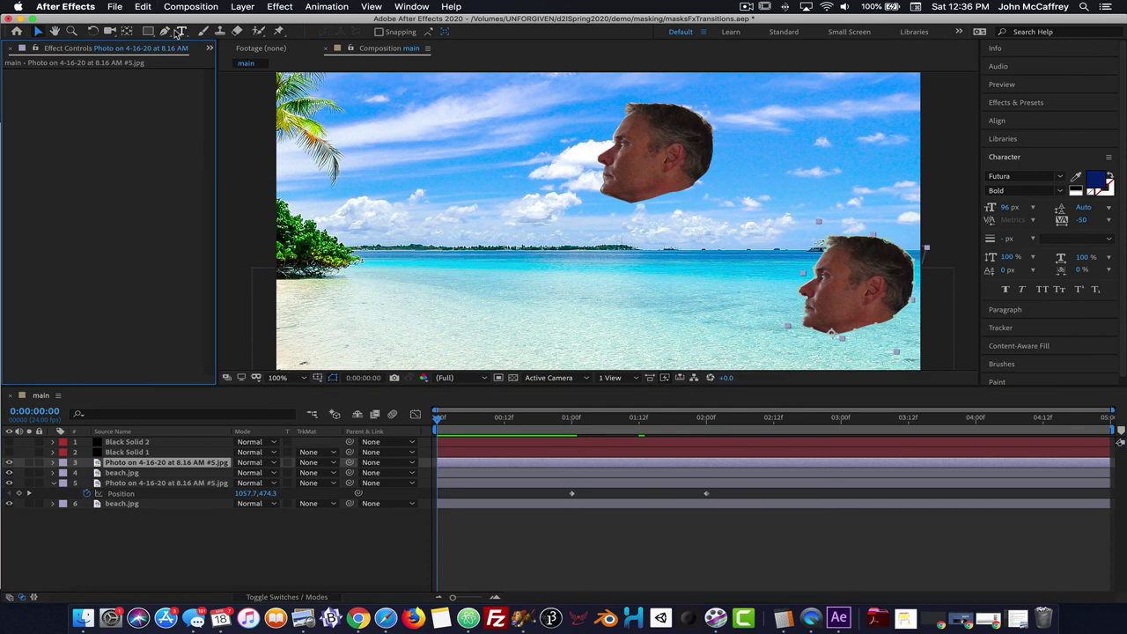
left_click(179, 32)
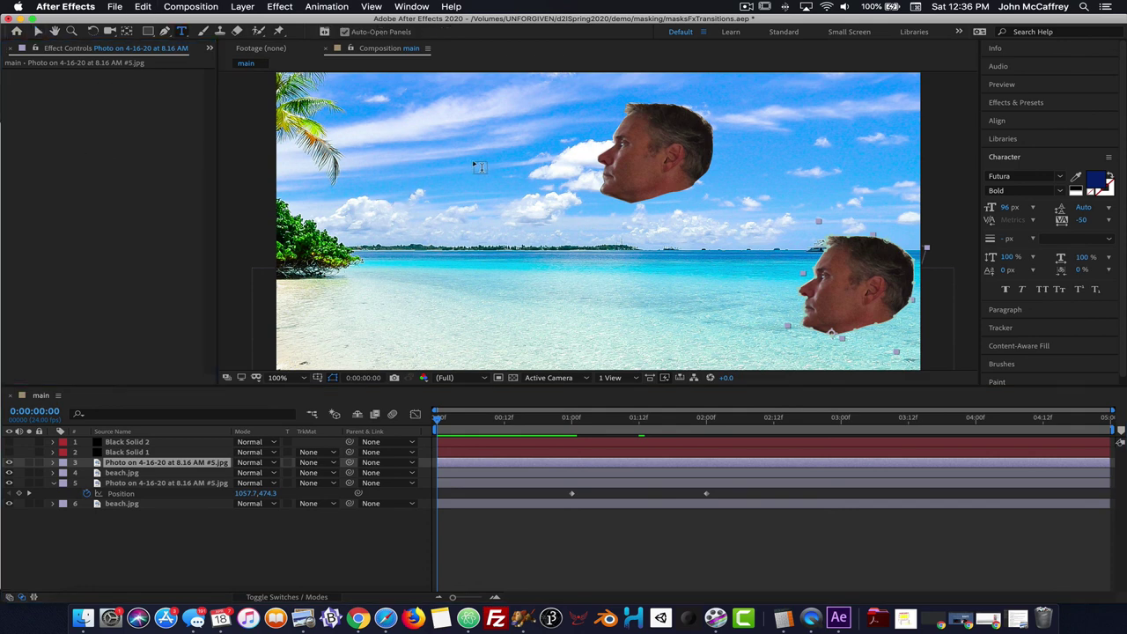
left_click(437, 161)
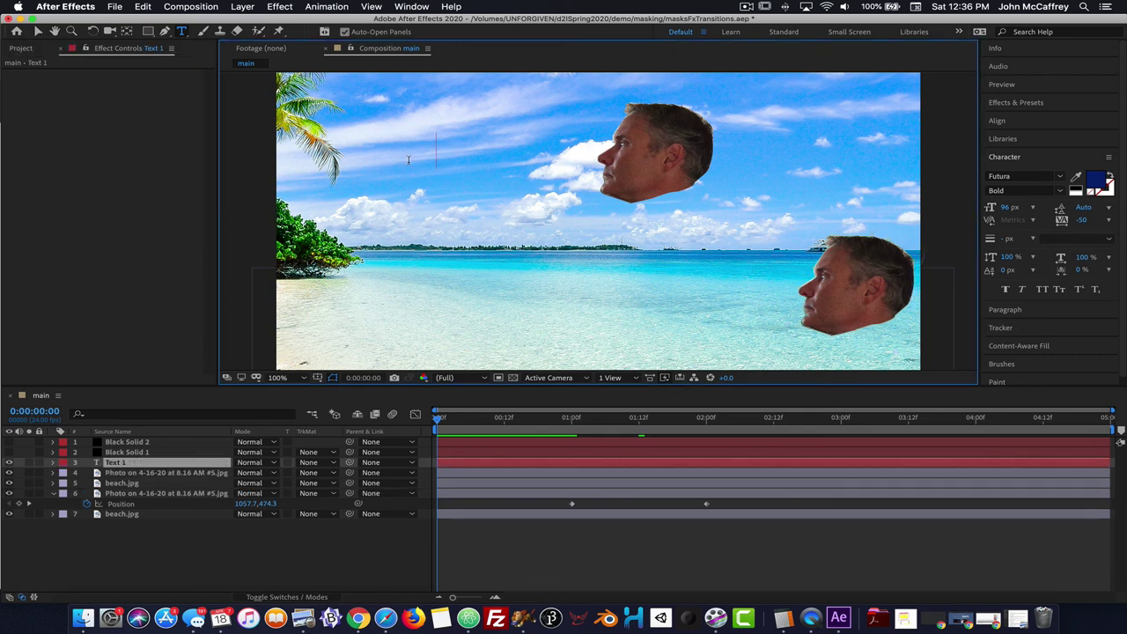
type("Sup")
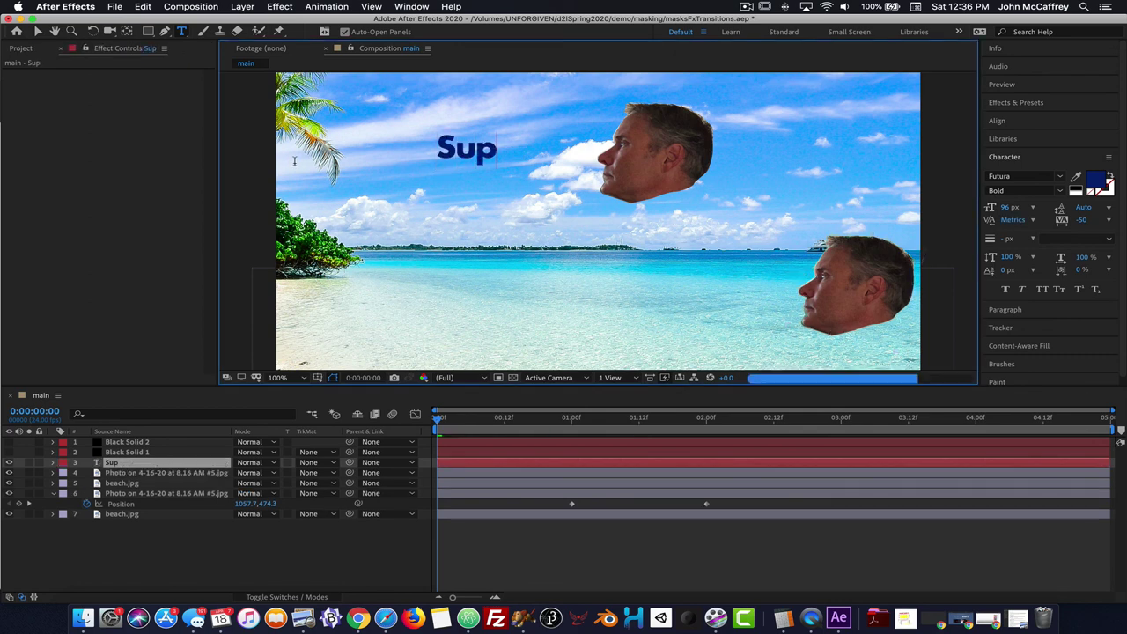
type("er Awesome")
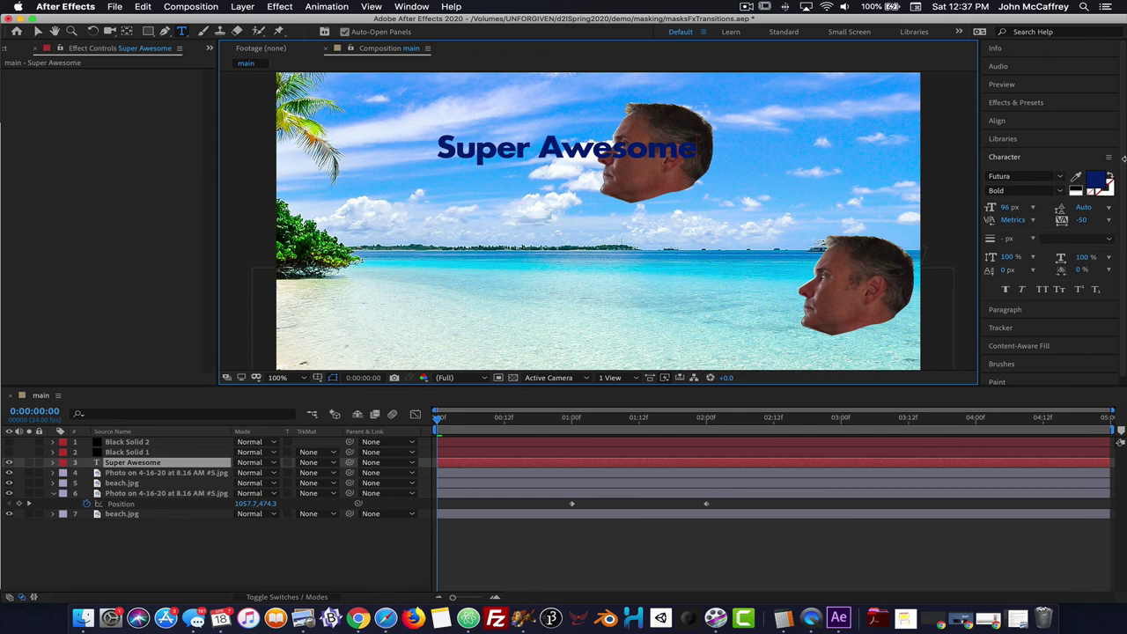
left_click(38, 32)
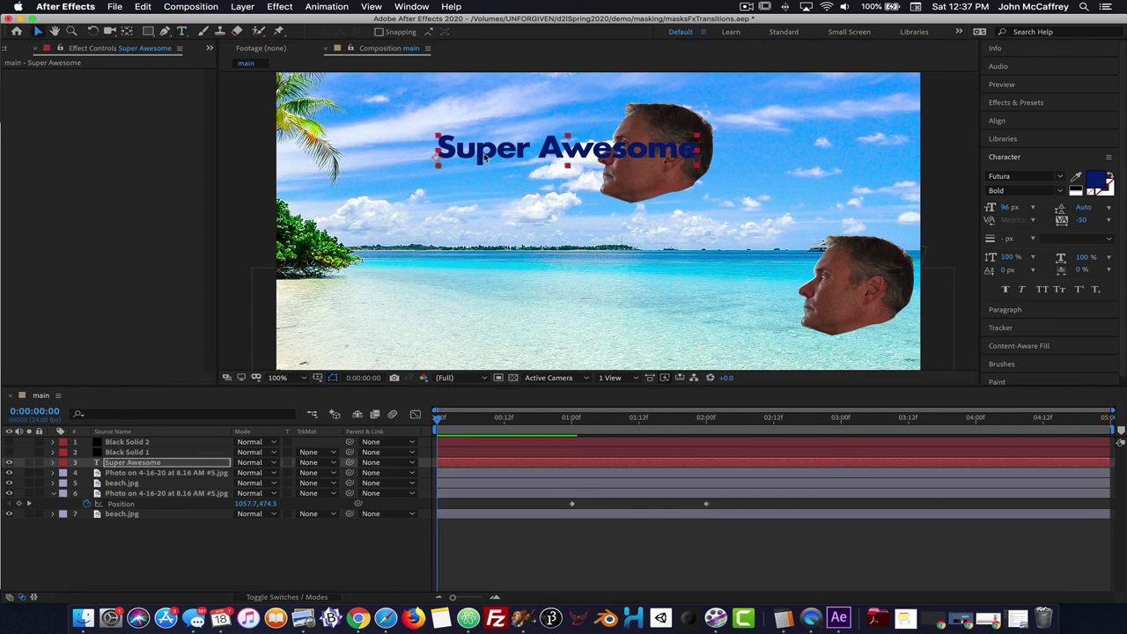
Shift the title left and slide the head's Position keyframes later to delay its sinking.
left_click_drag(484, 157, 364, 179)
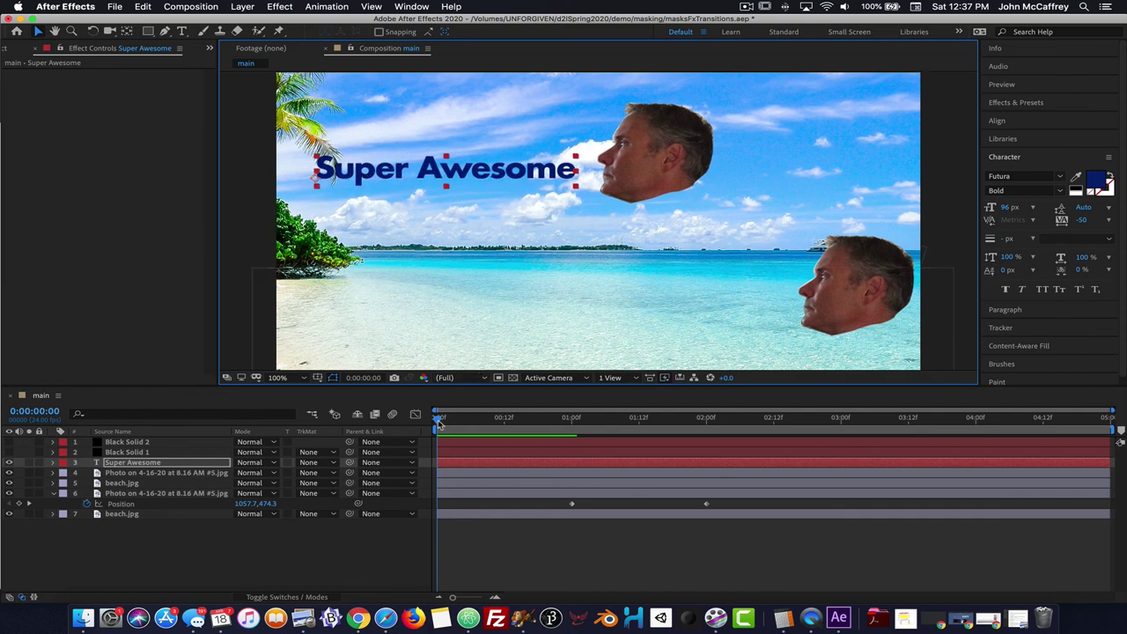
mouse_move(438, 422)
left_mouse_down()
mouse_move(521, 422)
mouse_move(437, 422)
left_mouse_up()
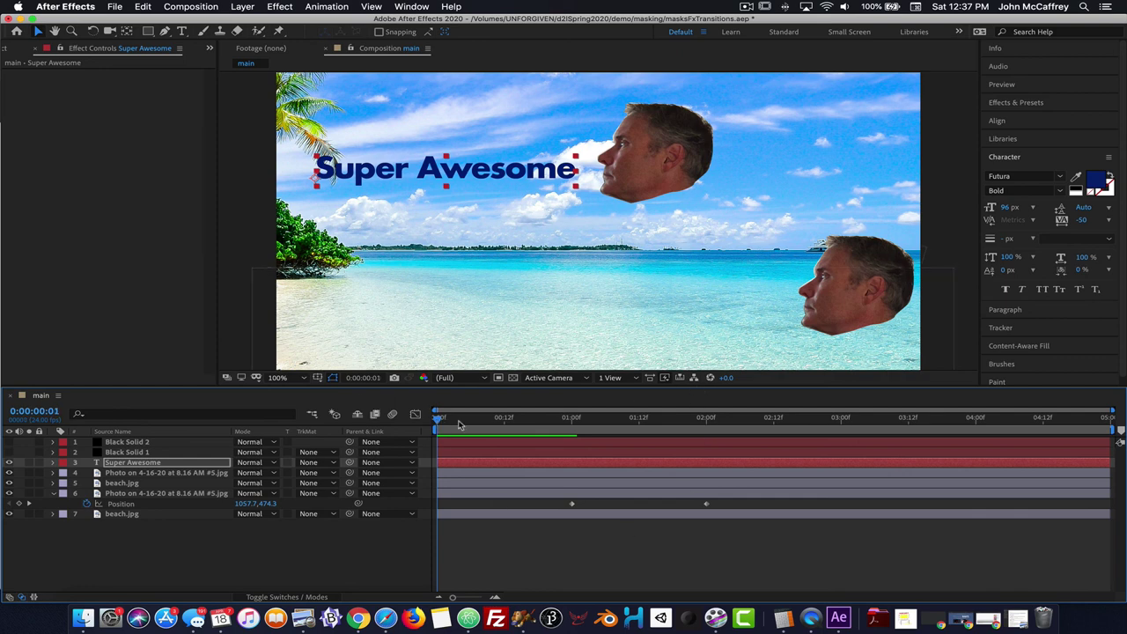
mouse_move(462, 423)
left_mouse_down()
mouse_move(580, 424)
mouse_move(451, 421)
left_mouse_up()
mouse_move(553, 426)
left_mouse_down()
mouse_move(707, 425)
mouse_move(572, 426)
left_mouse_up()
left_click(121, 503)
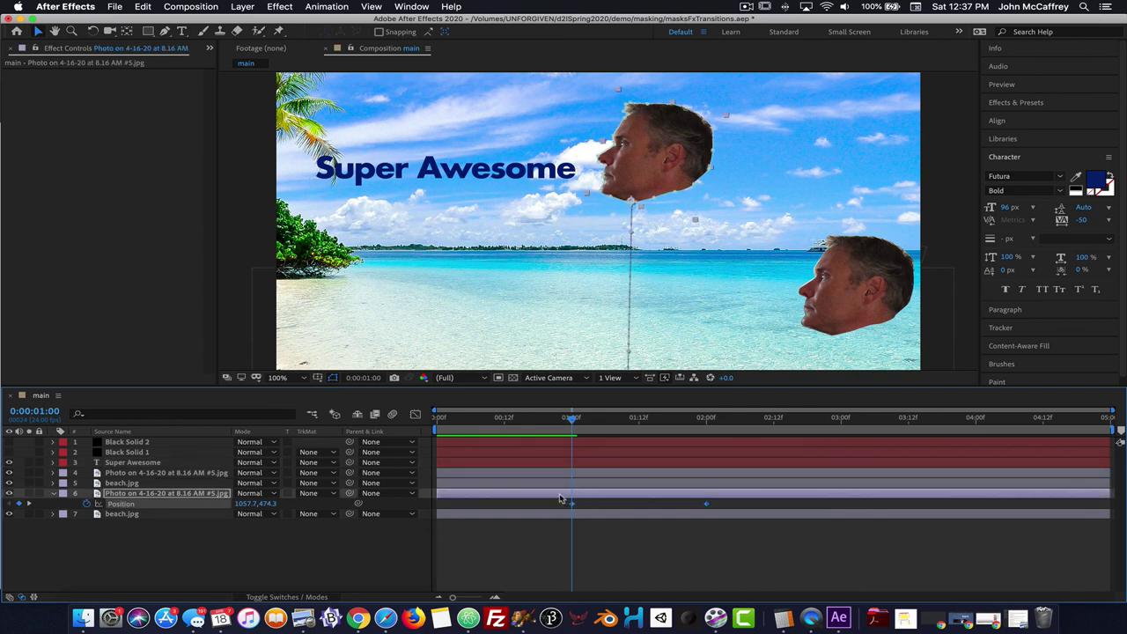
left_click_drag(573, 508, 680, 508)
left_click_drag(569, 430, 507, 420)
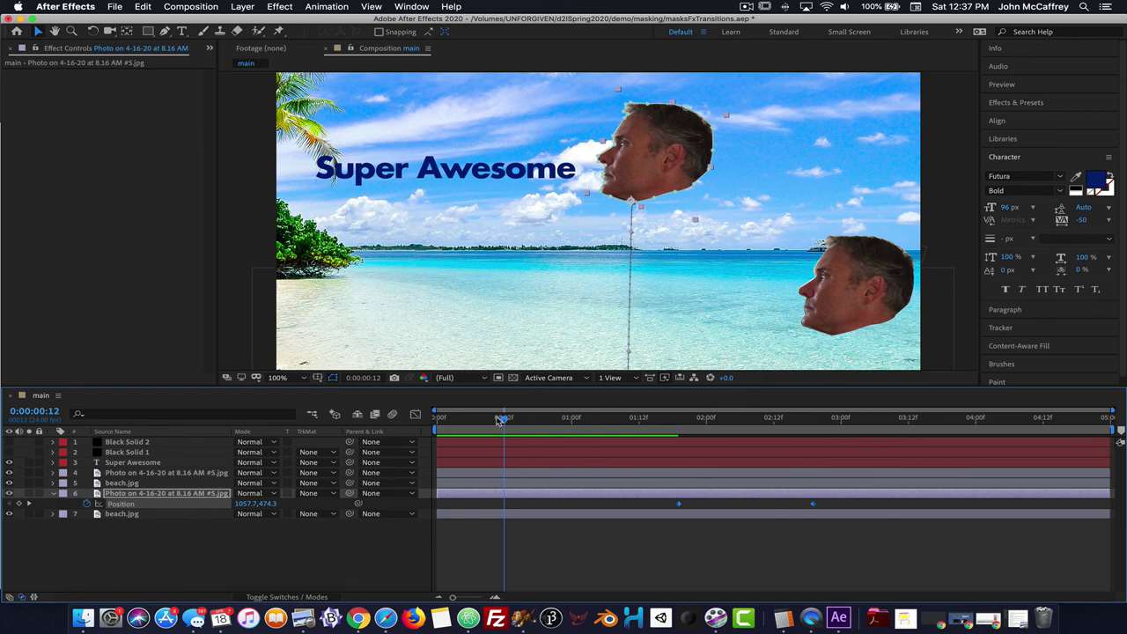
At one second, move the Super Awesome title just off the frame's left edge.
left_click(511, 178)
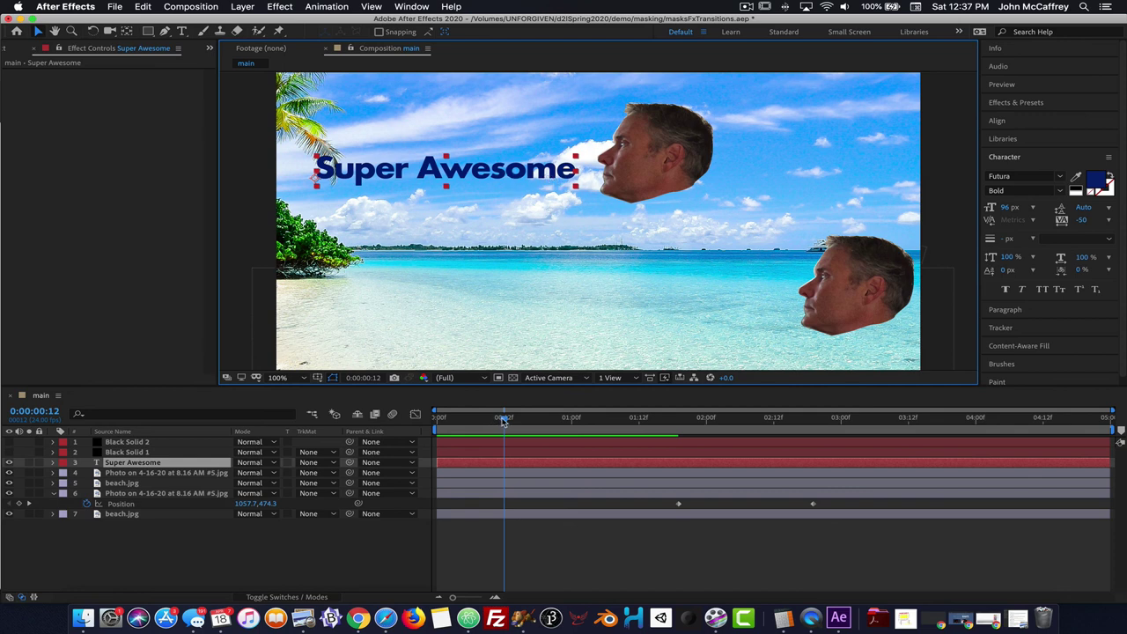
left_click_drag(505, 419, 572, 421)
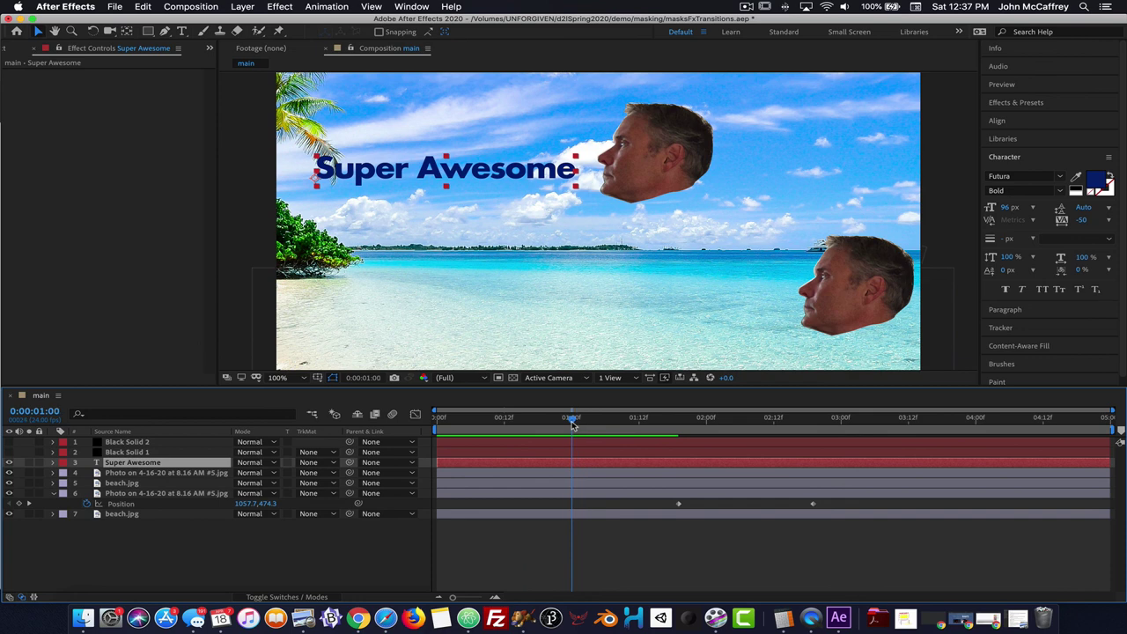
left_click_drag(552, 175, 242, 167)
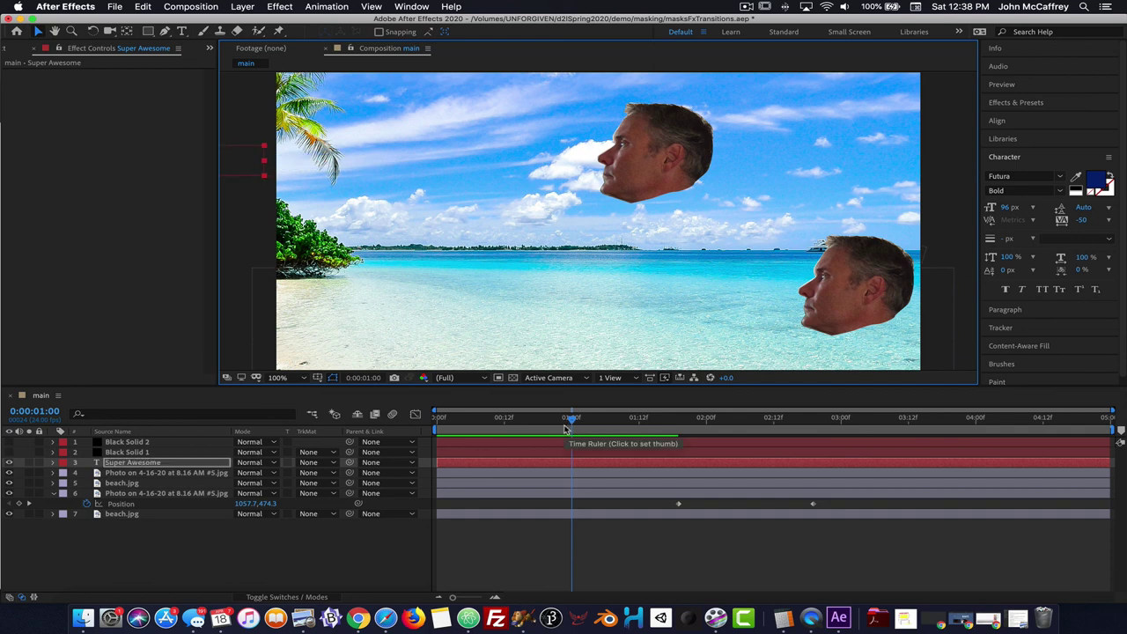
Keyframe the title's Position at one second and bring it into frame by about 1:19.
key("alt+shift+p")
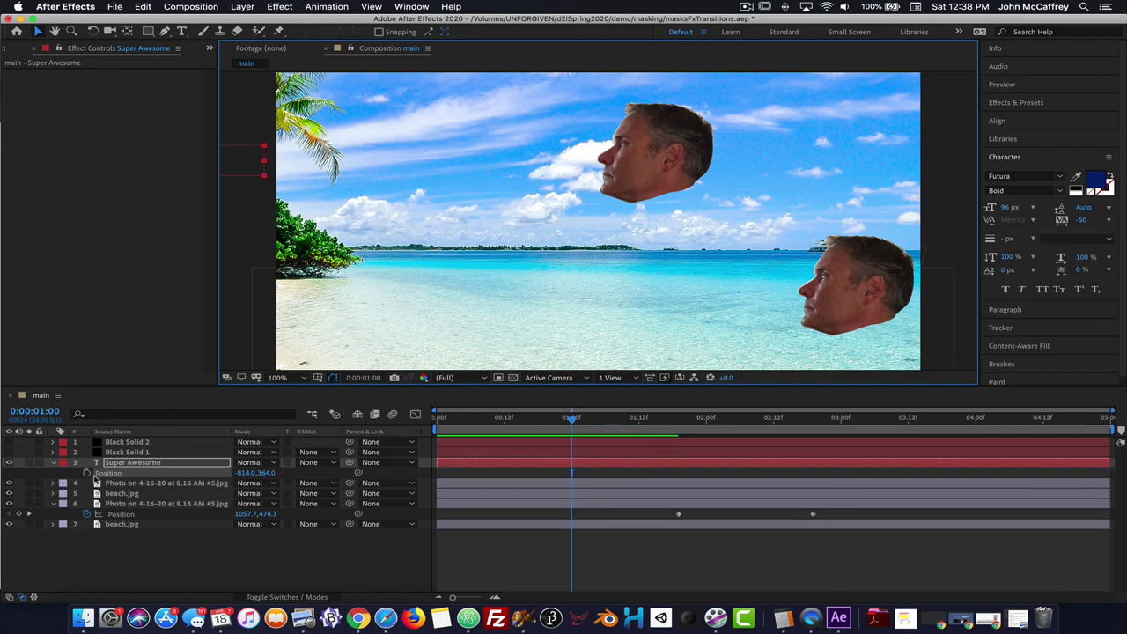
left_click(87, 473)
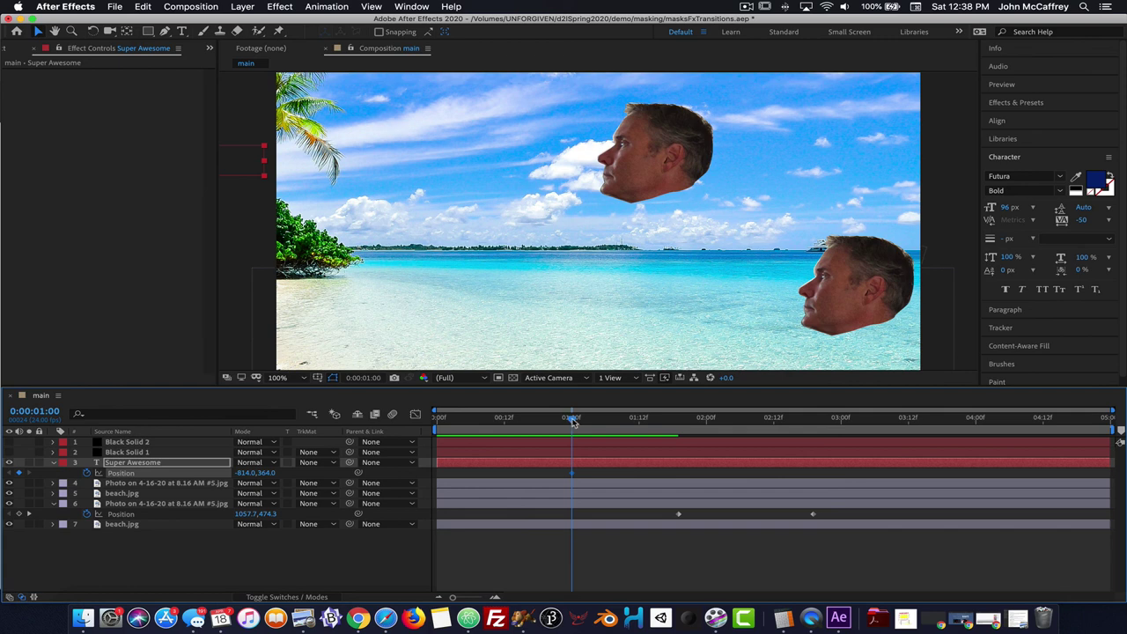
left_click_drag(572, 422, 677, 424)
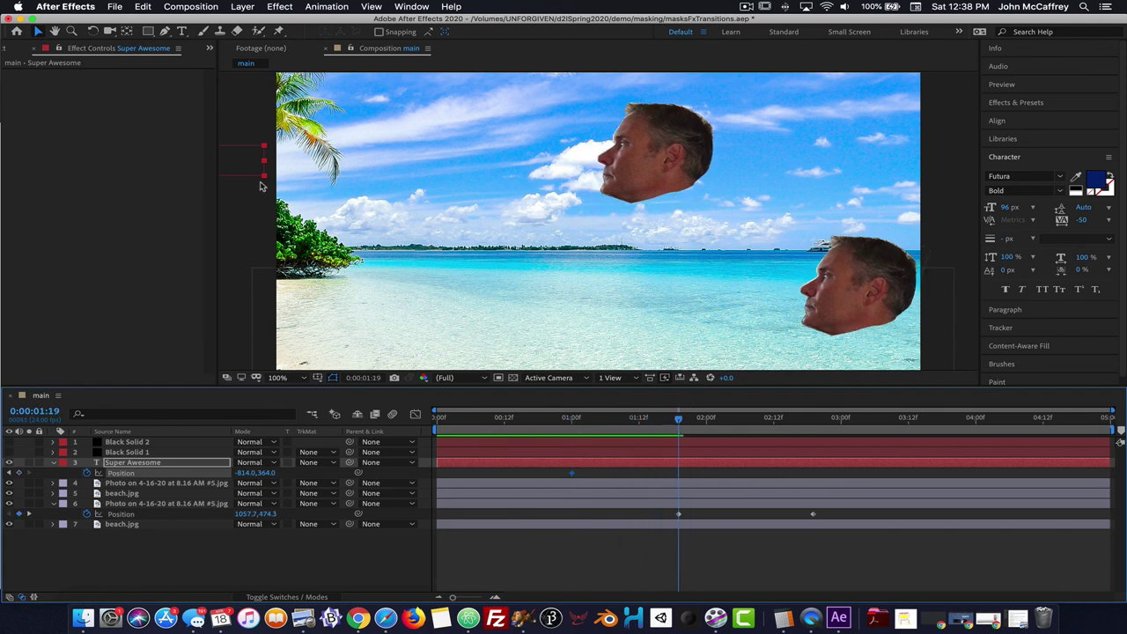
mouse_move(245, 179)
left_mouse_down()
mouse_move(269, 182)
mouse_move(252, 180)
left_mouse_up()
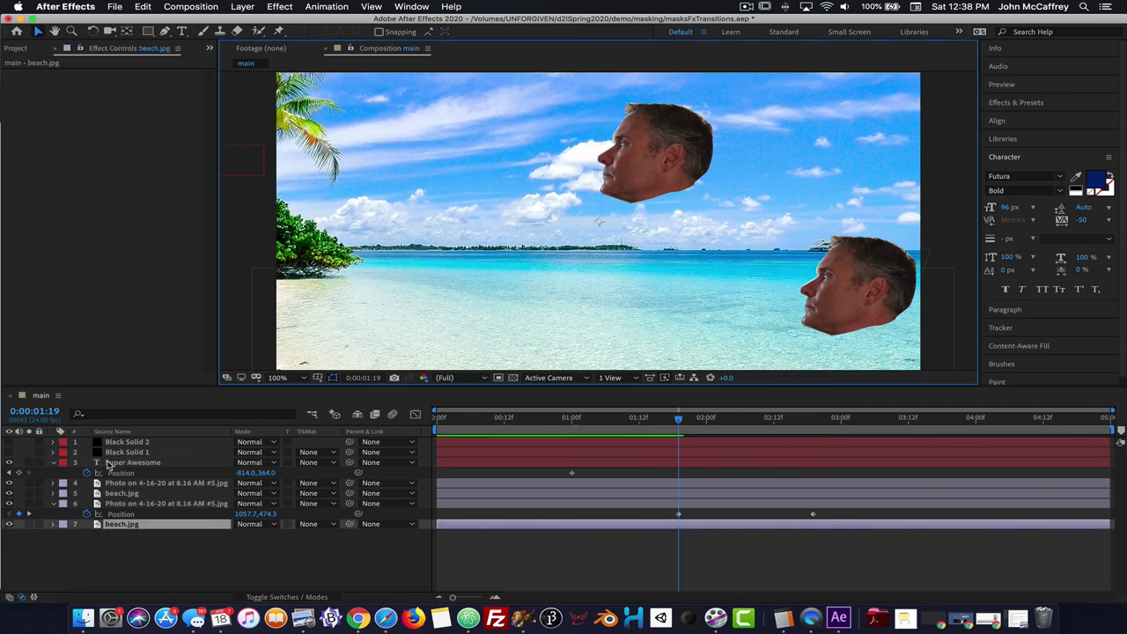
left_click(123, 463)
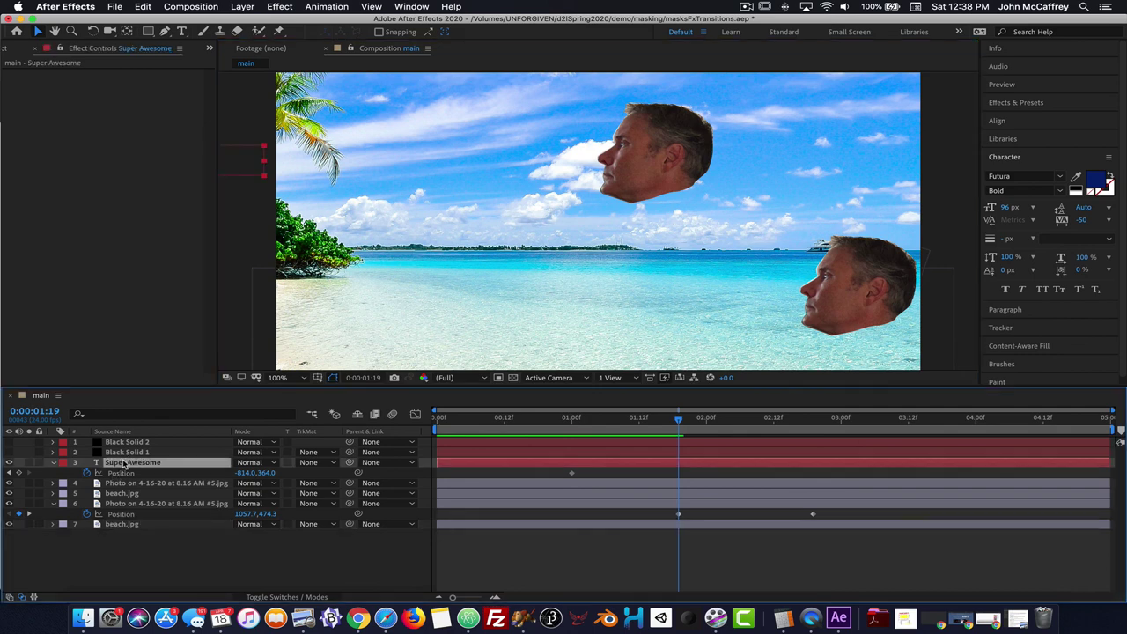
left_click_drag(247, 177, 586, 171)
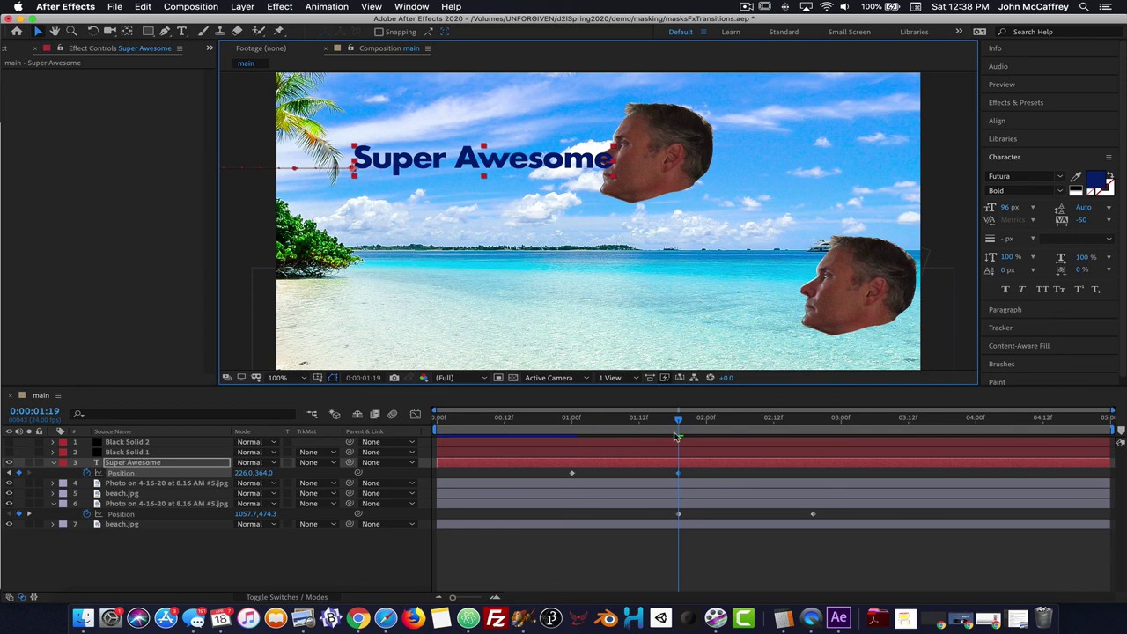
Fine-tune the title's landing position a few frames later, settling at 208,364 by 1:21.
left_click_drag(679, 425, 684, 423)
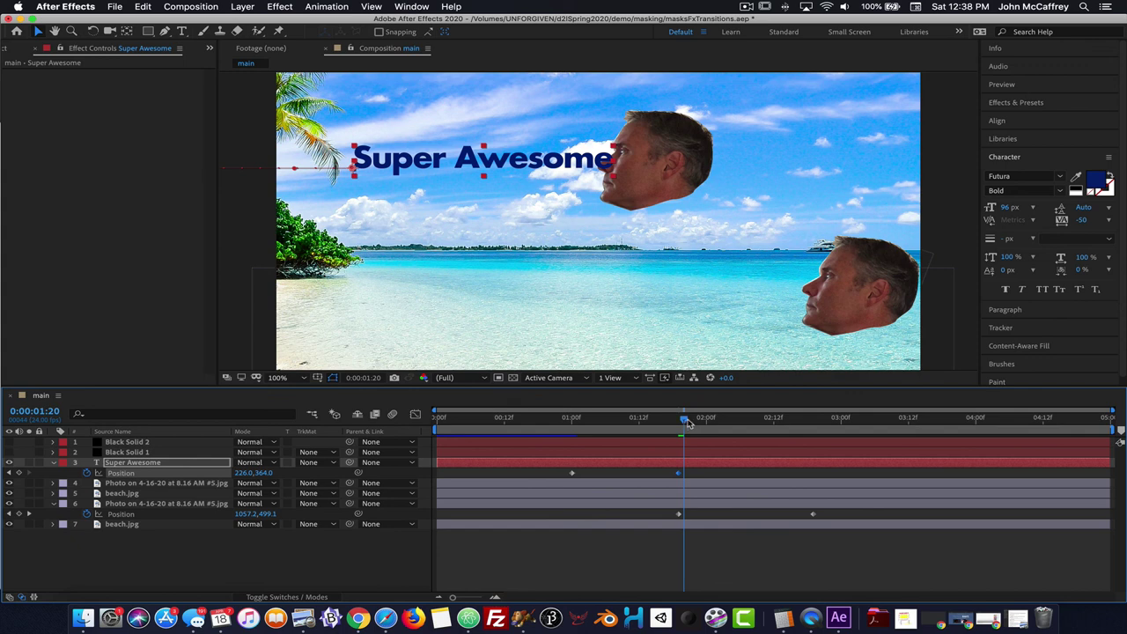
left_click_drag(688, 424, 690, 423)
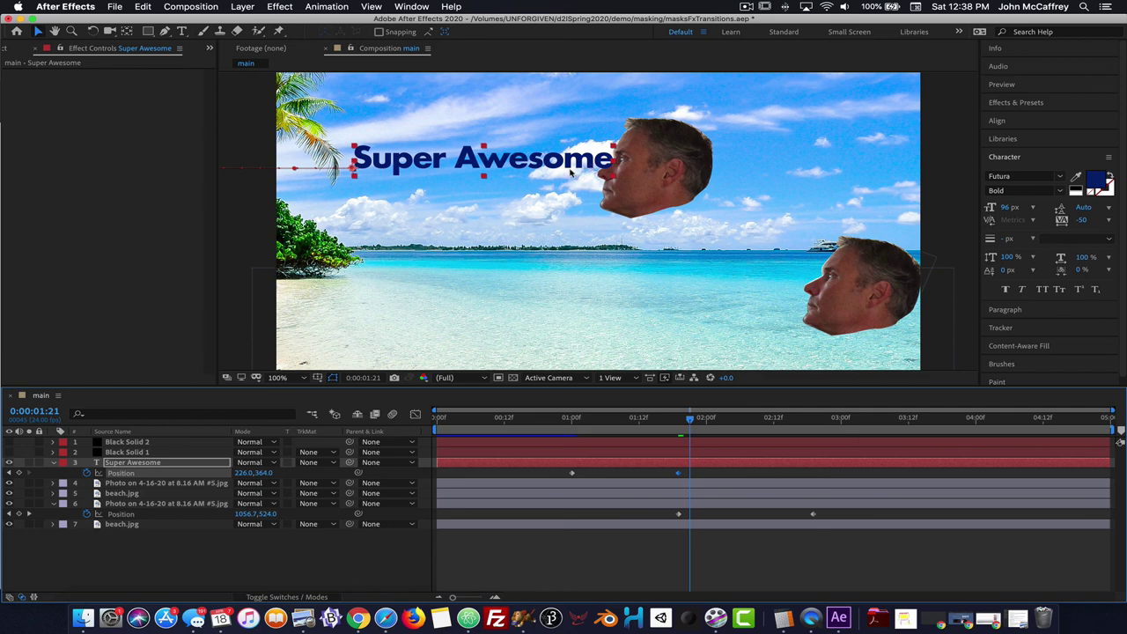
left_click(570, 173)
key("Left")
key("Left")
key("Left")
key("Left")
key("Left")
key("Left")
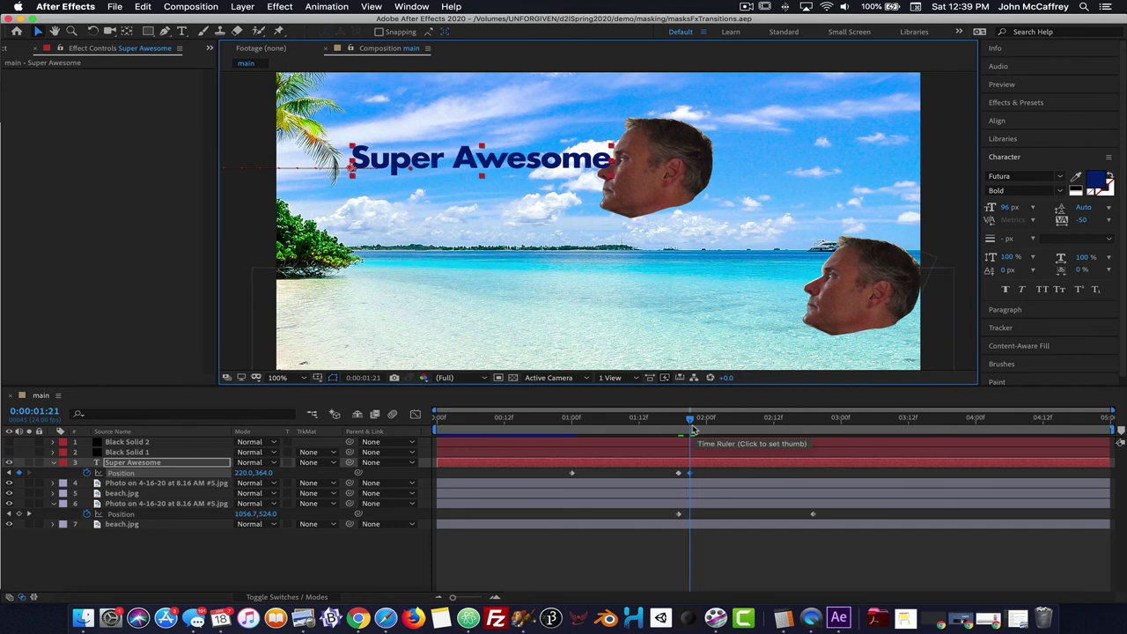
key("Left")
key("Left")
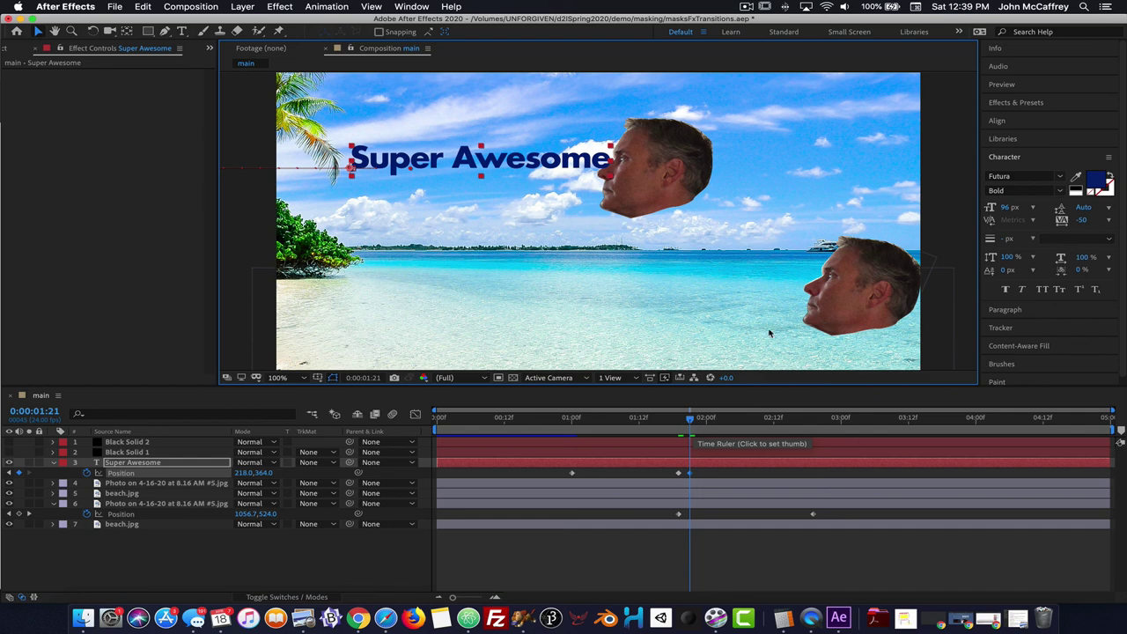
key("shift+Left")
key("shift+Left")
key("shift+Left")
key("shift+Left")
key("shift+Left")
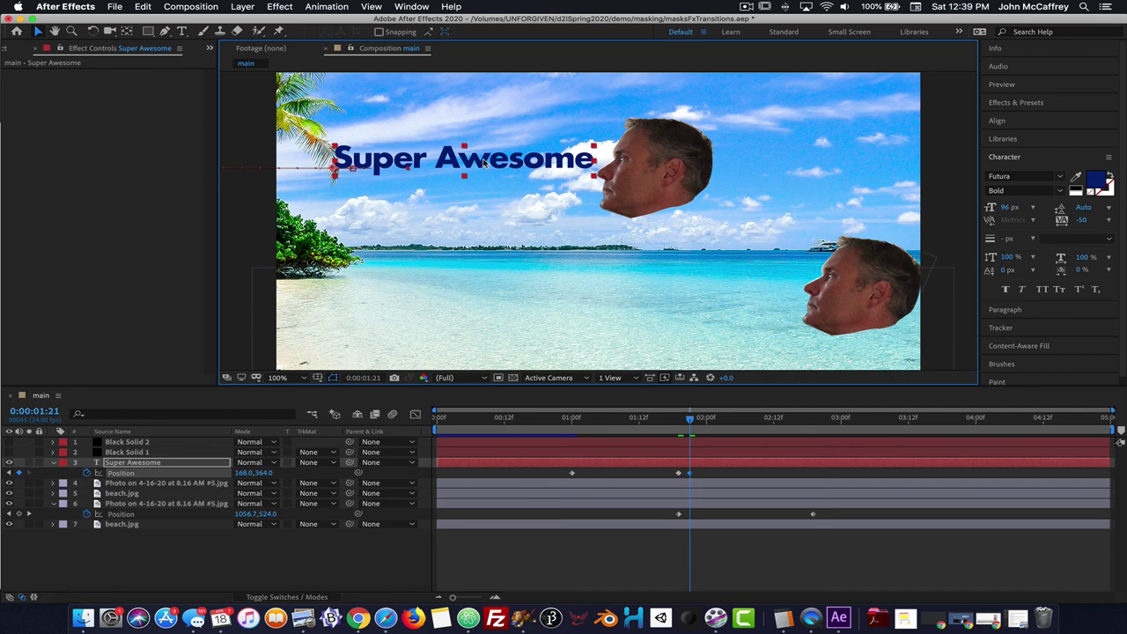
key("shift+Right")
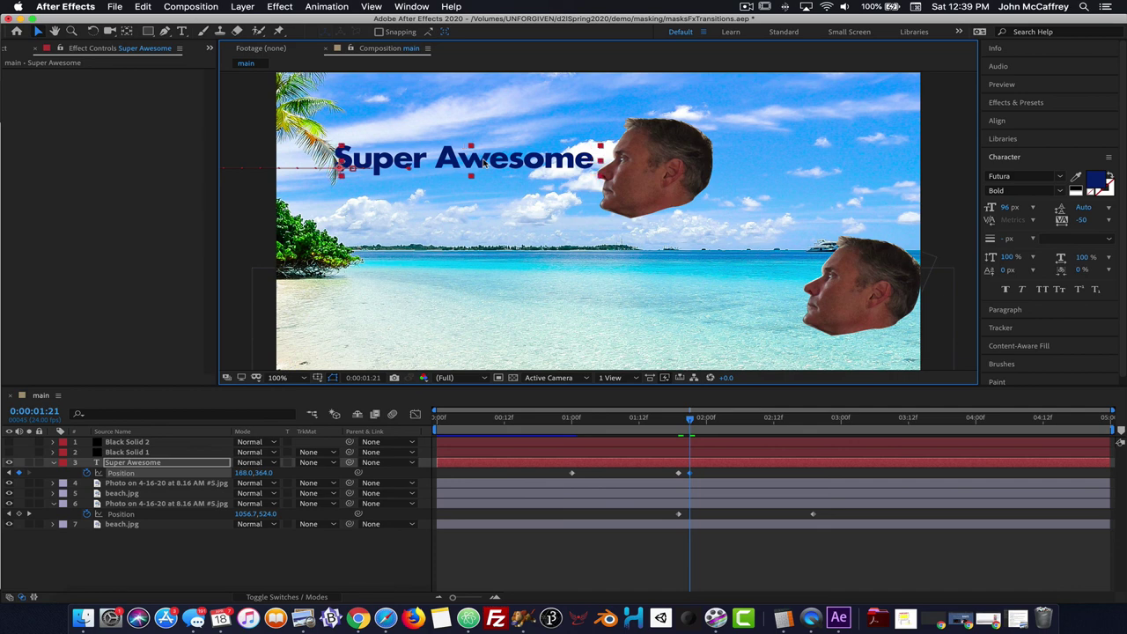
key("shift+Right")
key("shift+Right")
key("shift+Right")
key("shift+Right")
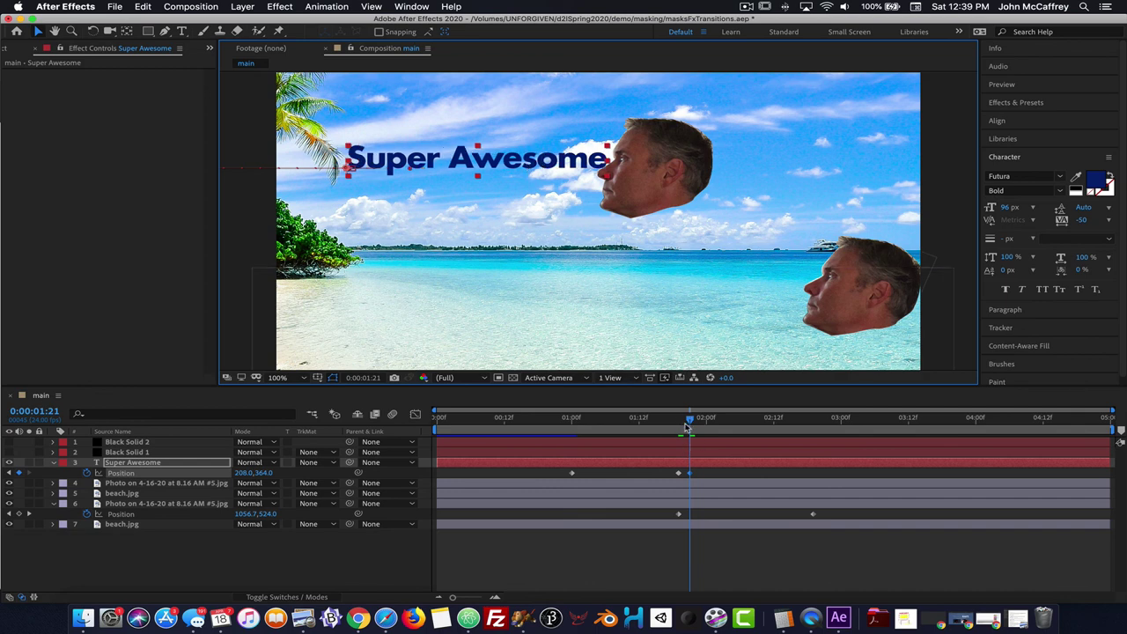
Preview and scrub the title sliding in alongside the heads.
key("space")
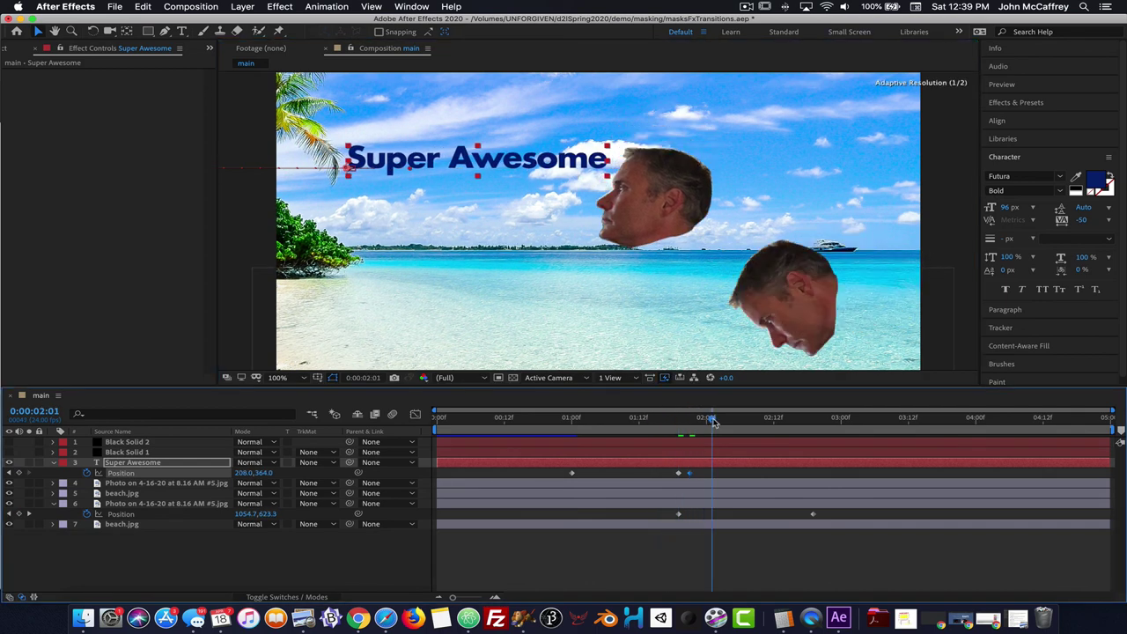
key("space")
left_click_drag(672, 420, 417, 417)
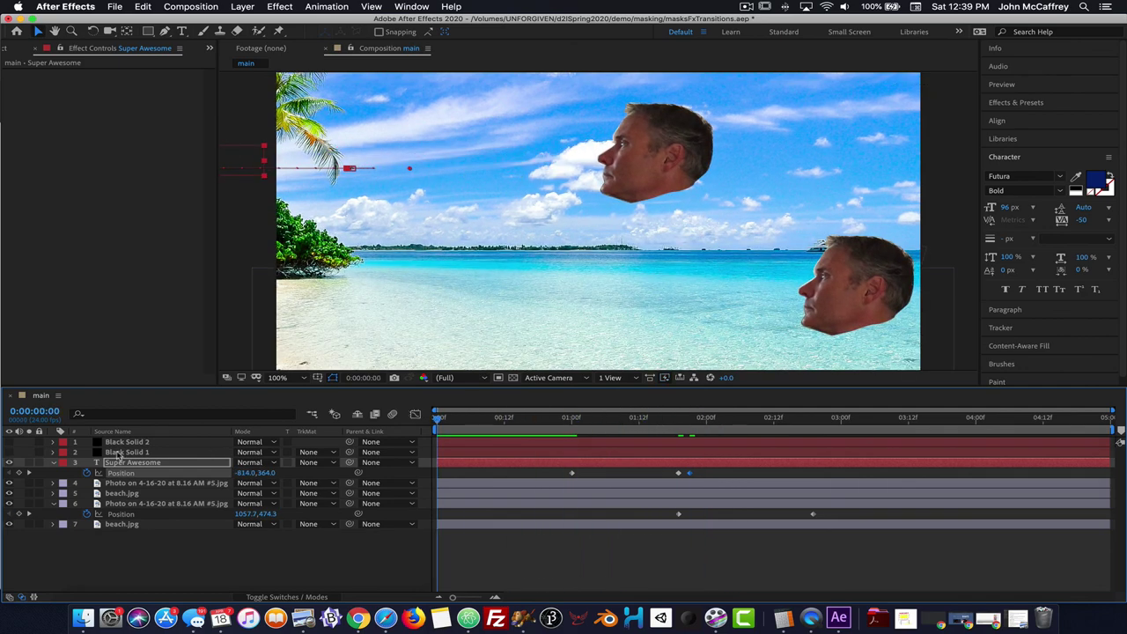
Turn on Black Solid 1 and RAM preview the opening on black.
left_click(8, 451)
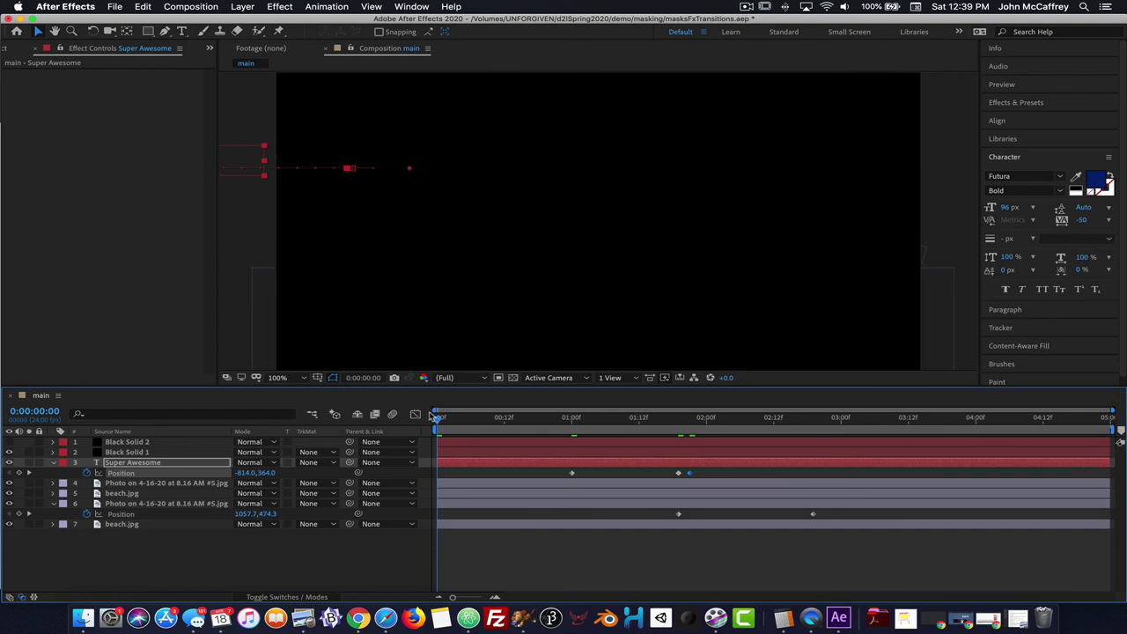
key("space")
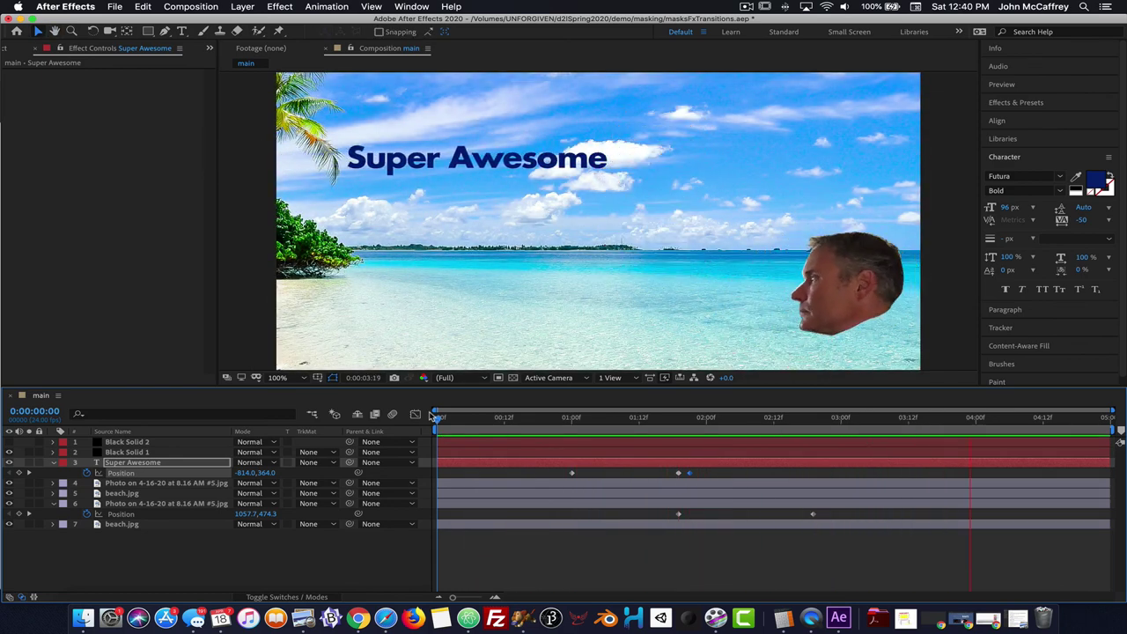
key("space")
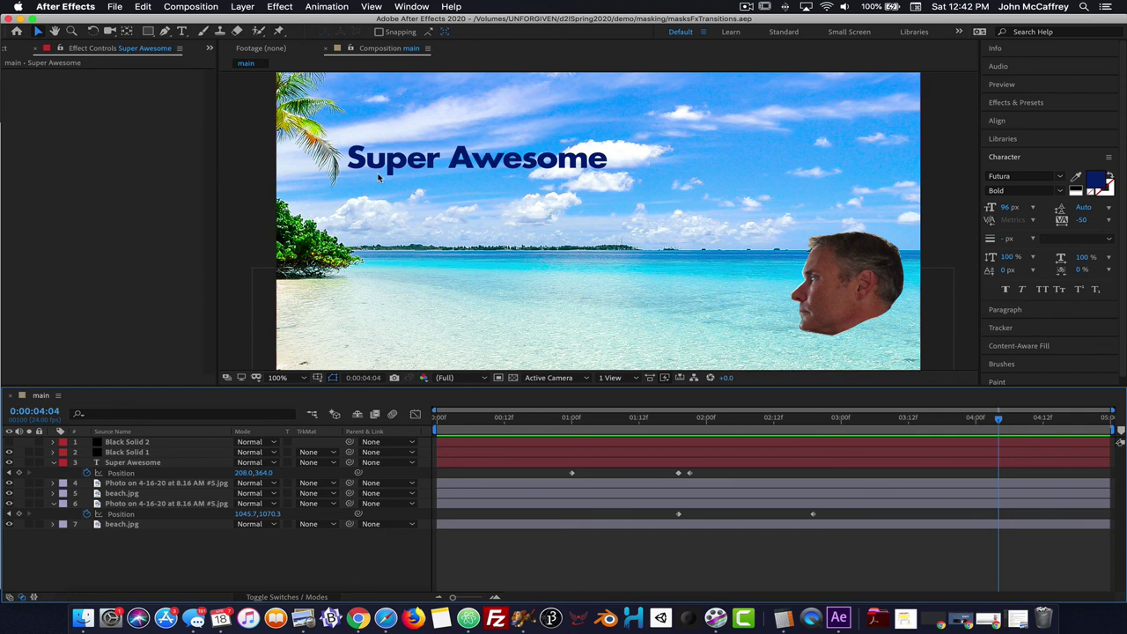
left_click(112, 149)
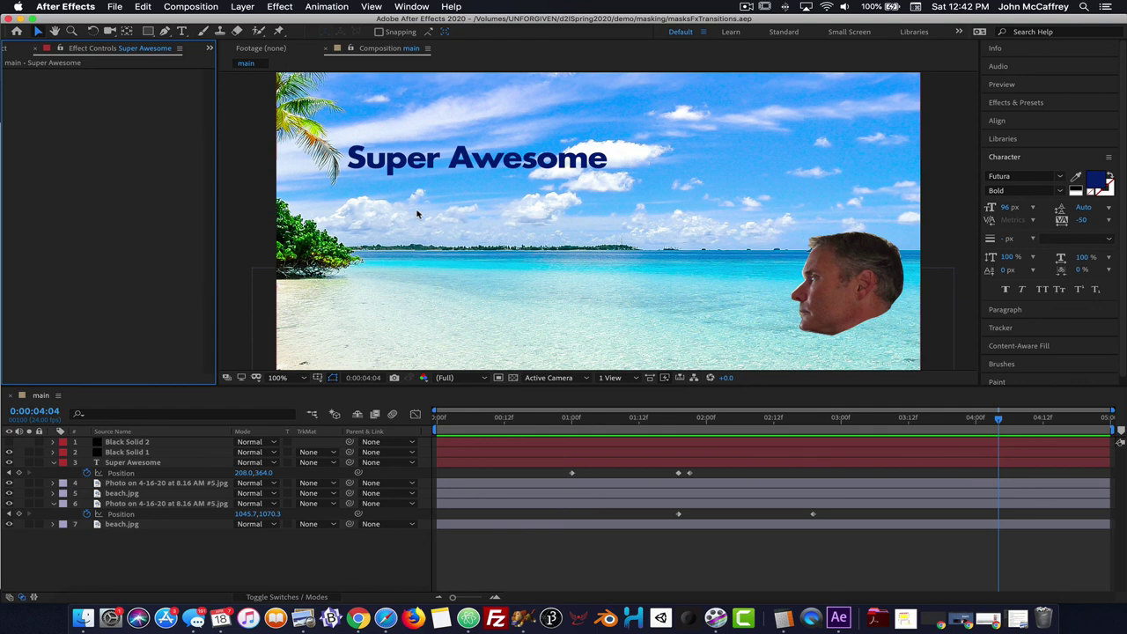
Add a 'BEACH VIDEO' text layer below the Super Awesome title.
left_click(181, 32)
left_click(367, 204)
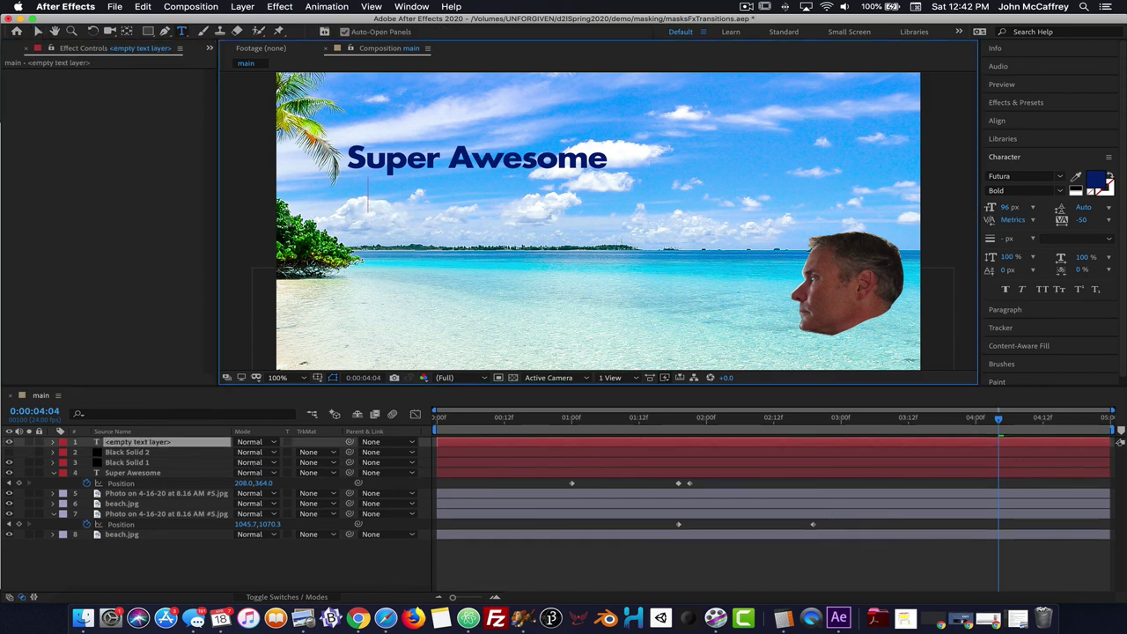
type("B")
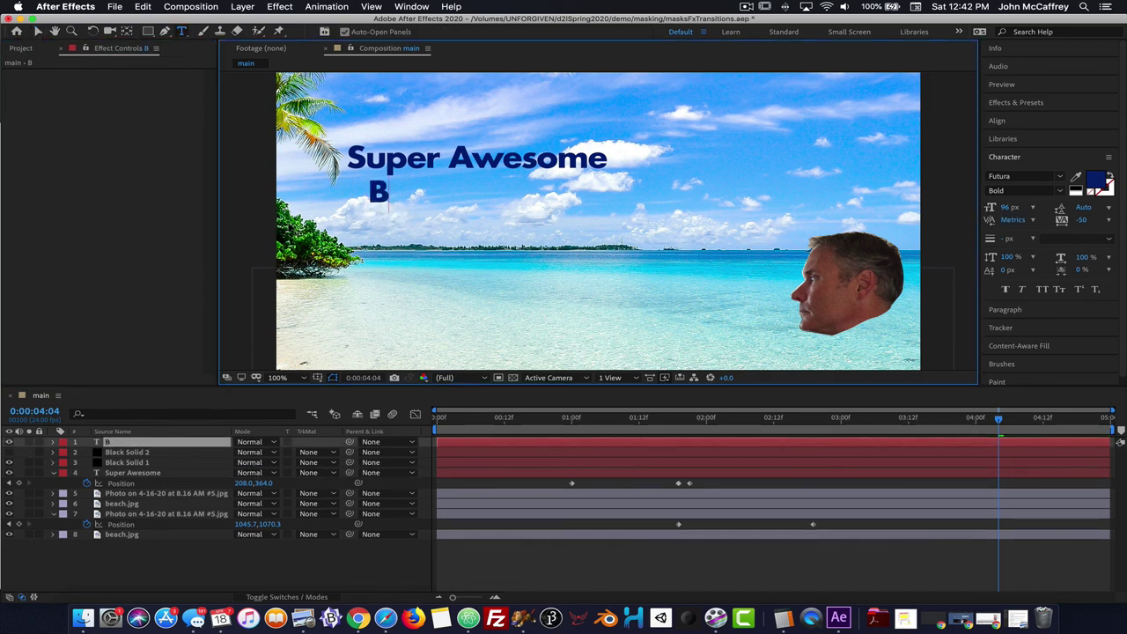
type("each")
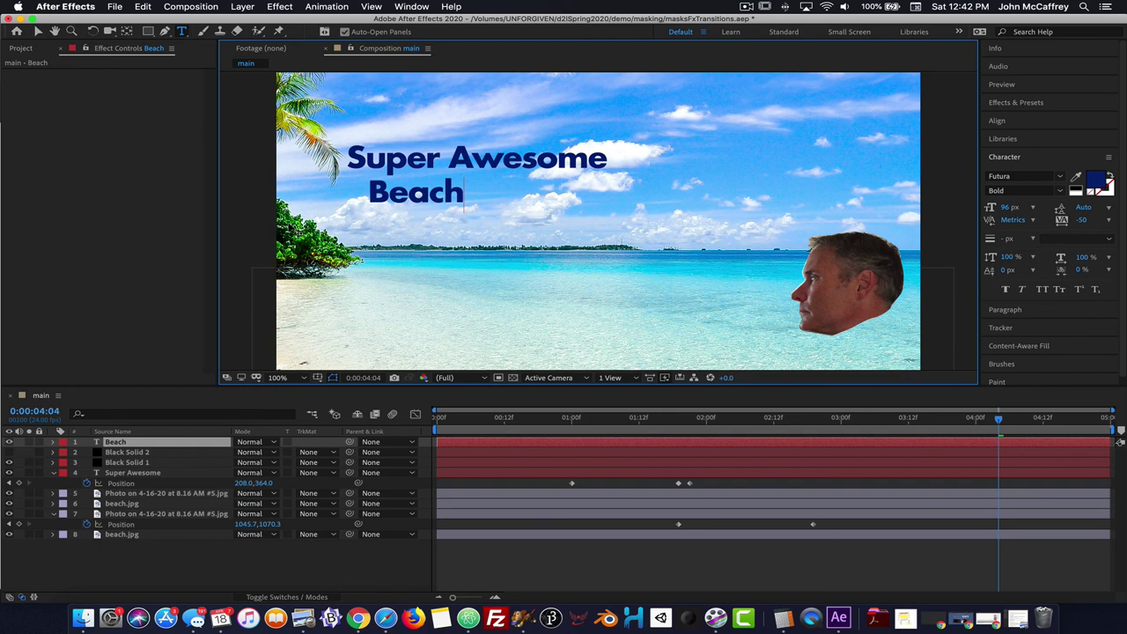
key("BackSpace")
key("BackSpace")
key("BackSpace")
key("BackSpace")
key("BackSpace")
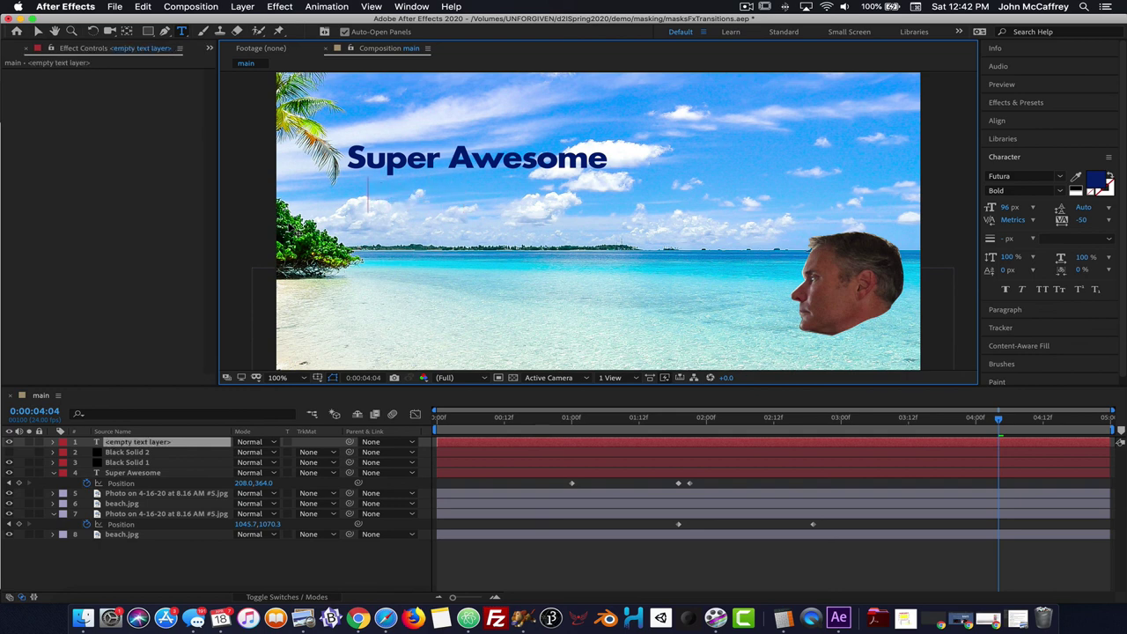
type("BEACH VI")
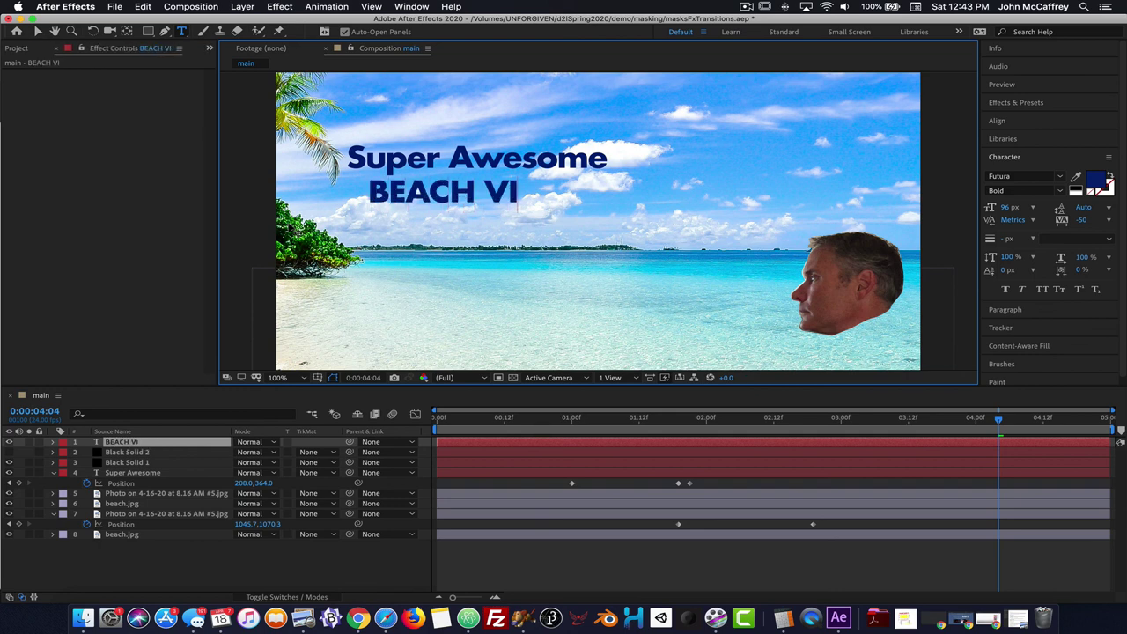
type("DEO")
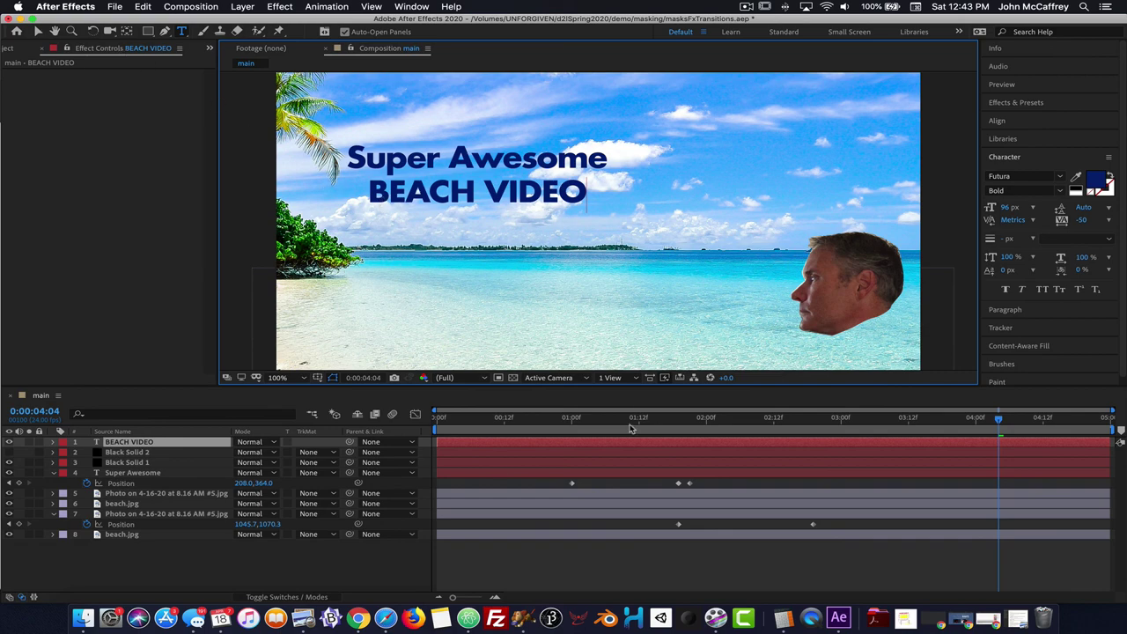
Move the BEACH VIDEO layer below Black Solid 1 and show the Project panel.
left_click_drag(503, 423, 433, 418)
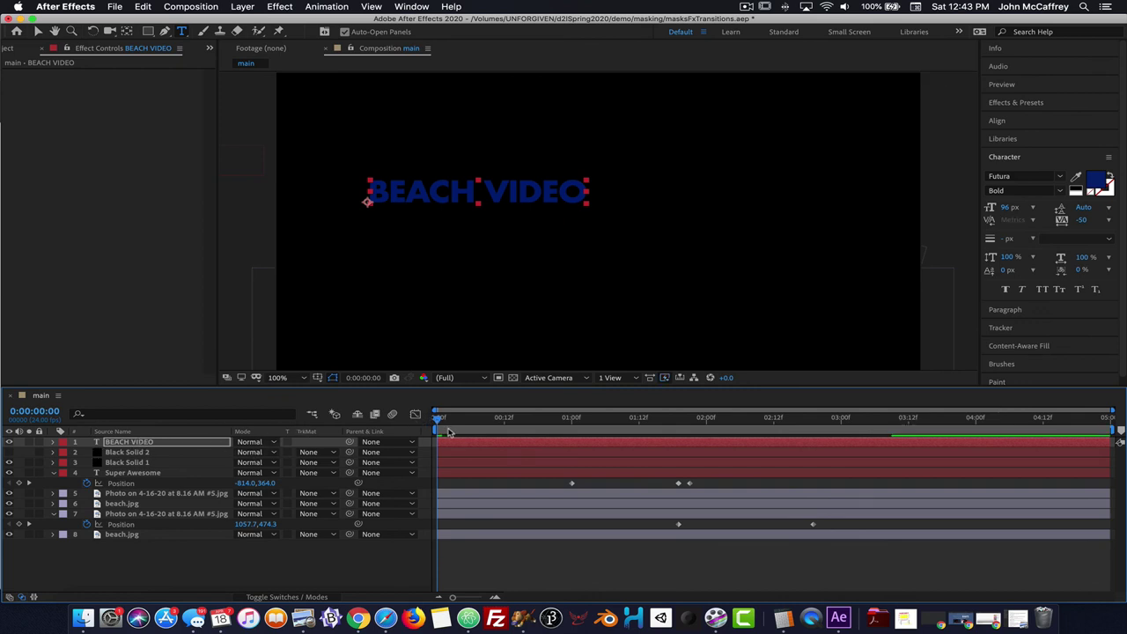
left_click(99, 443)
left_click_drag(100, 443, 100, 467)
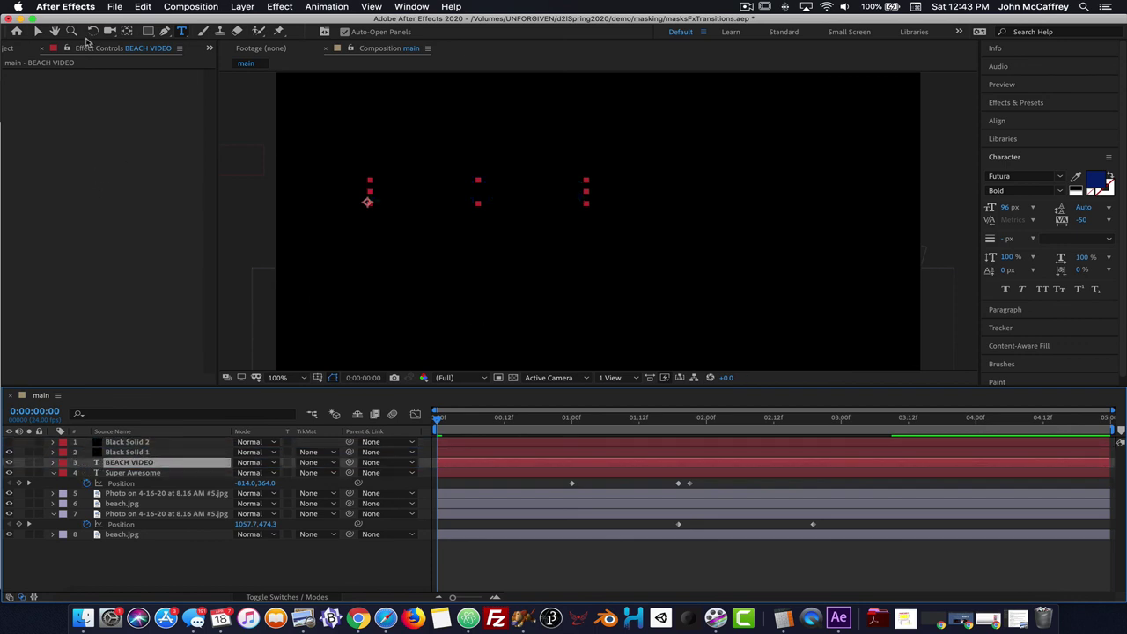
left_click(8, 51)
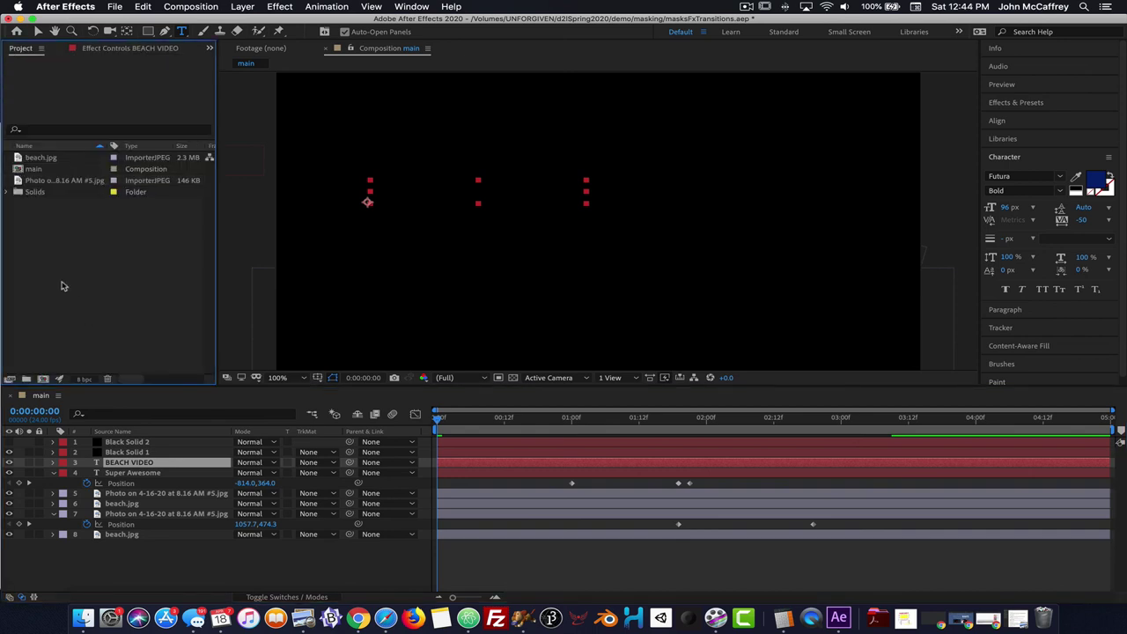
Import the Cloud - 2142.mp4 clip into the project.
double_click(61, 285)
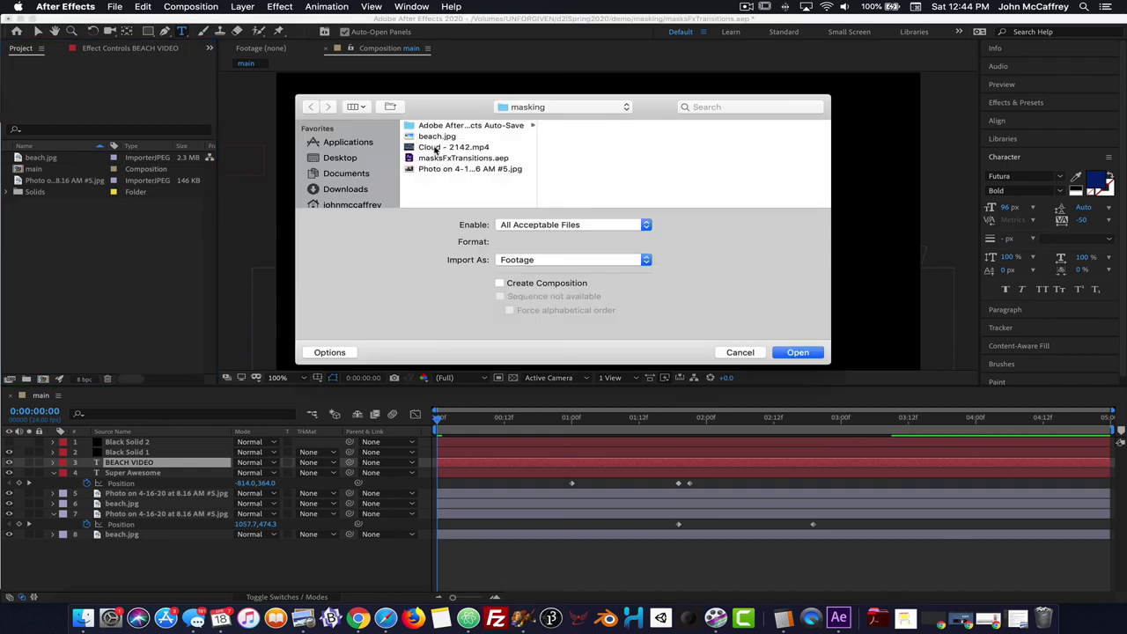
left_click(436, 147)
left_click(794, 353)
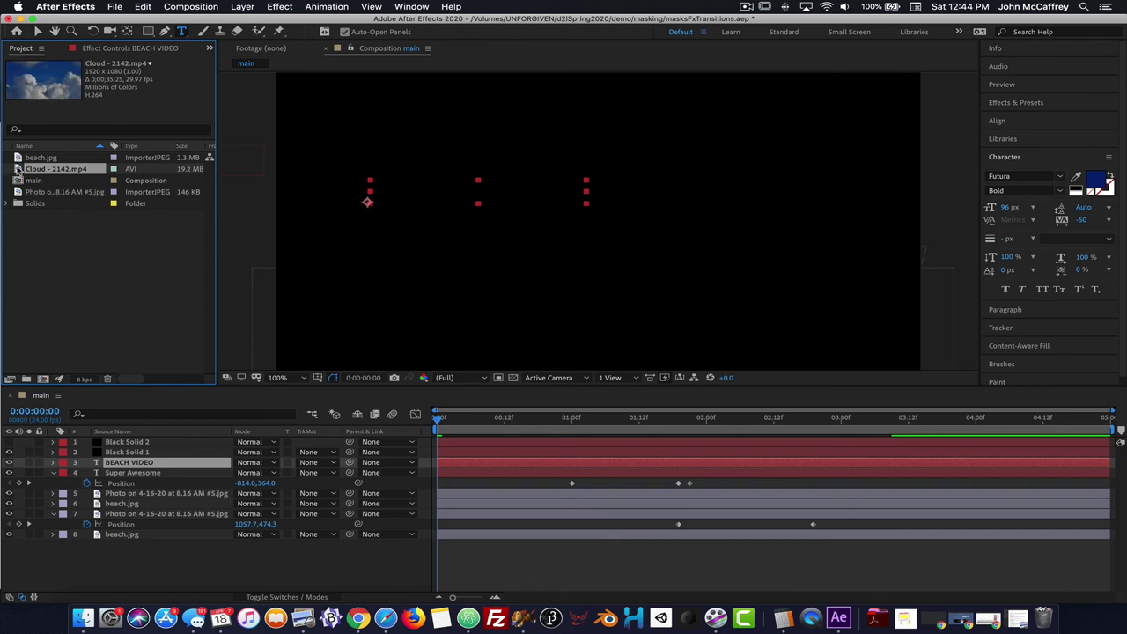
Place the cloud clip in the timeline directly beneath the BEACH VIDEO layer.
left_click_drag(435, 418, 673, 419)
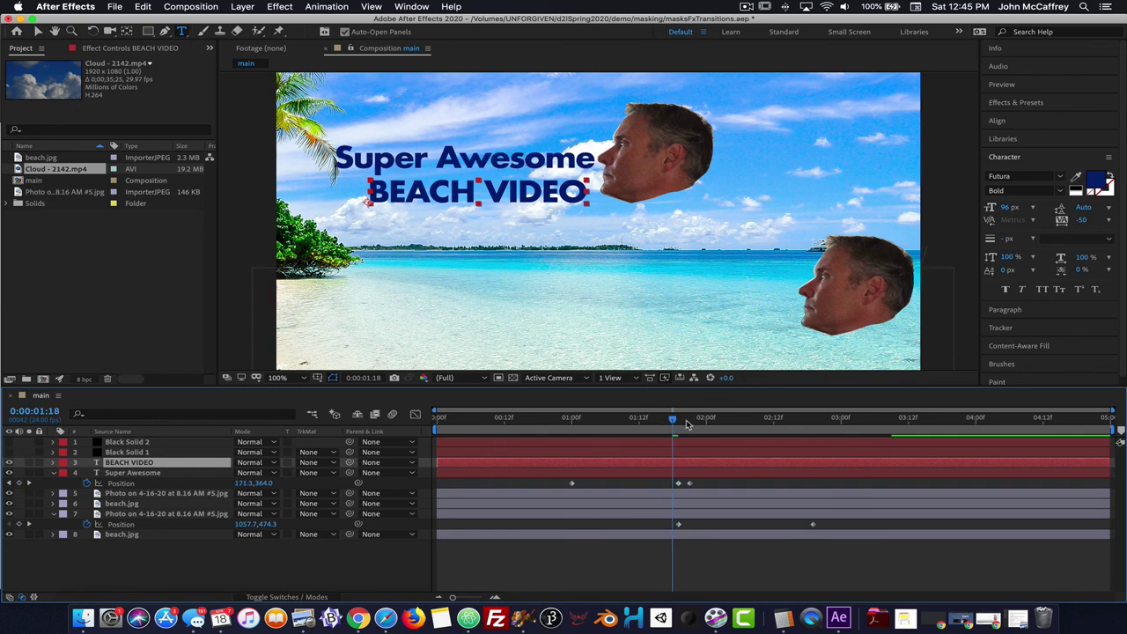
left_click_drag(675, 419, 365, 423)
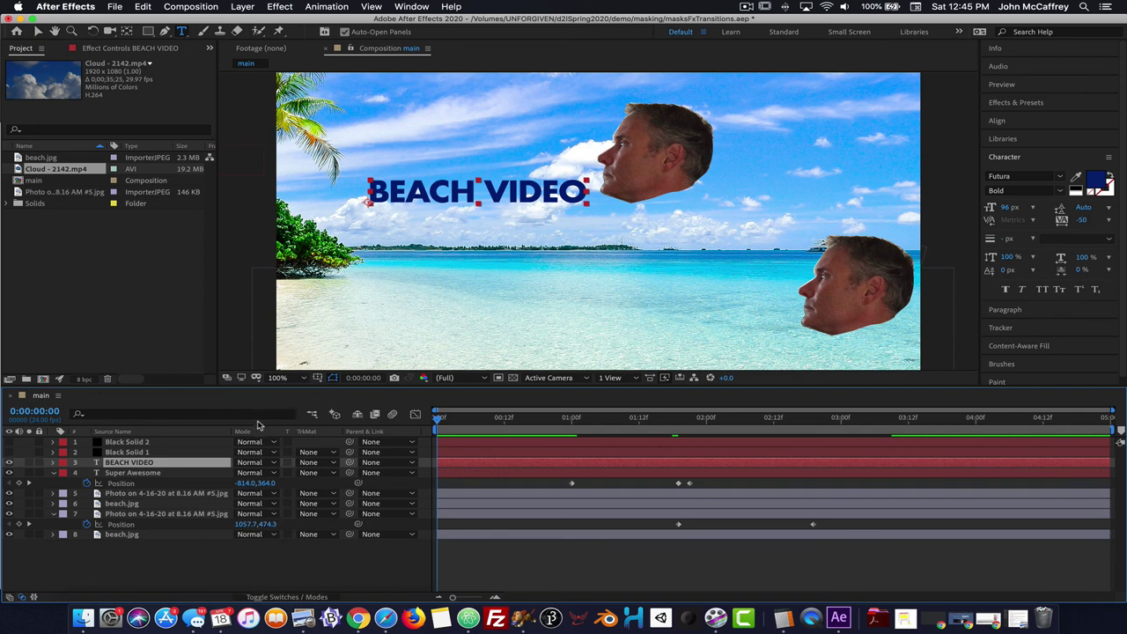
left_click_drag(17, 169, 106, 476)
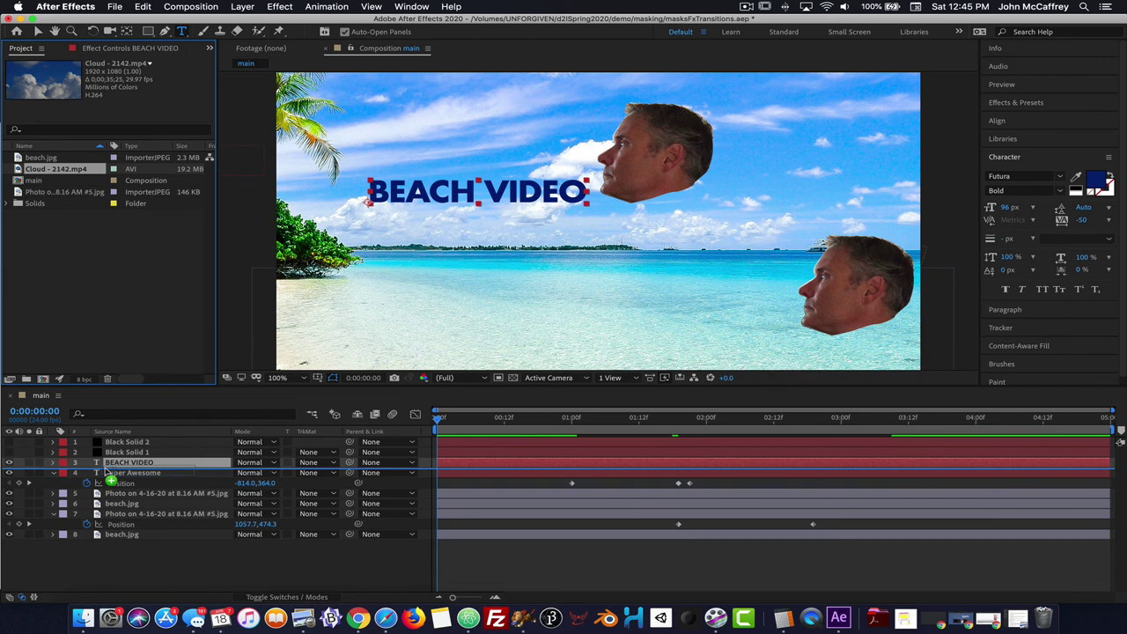
left_click_drag(105, 475, 97, 473)
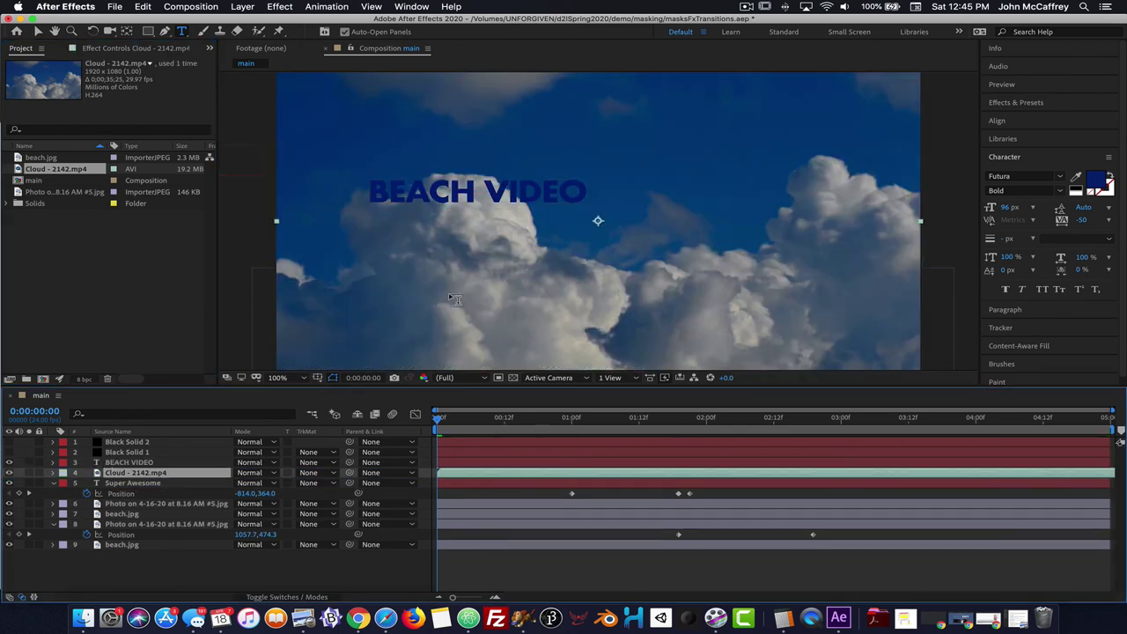
left_click(38, 32)
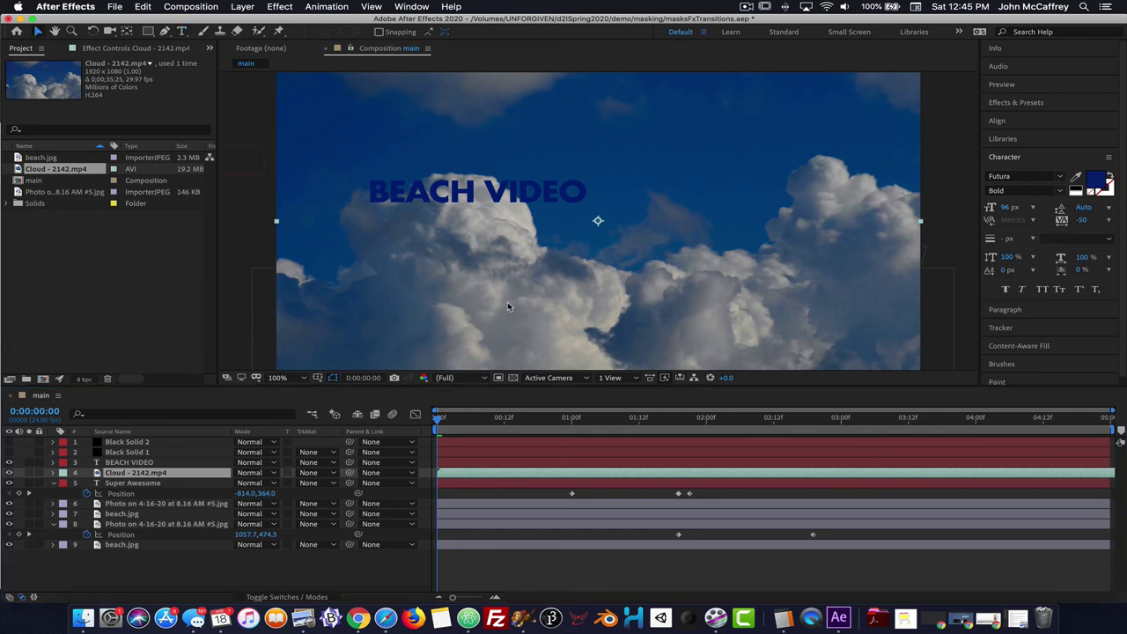
left_click_drag(508, 304, 500, 251)
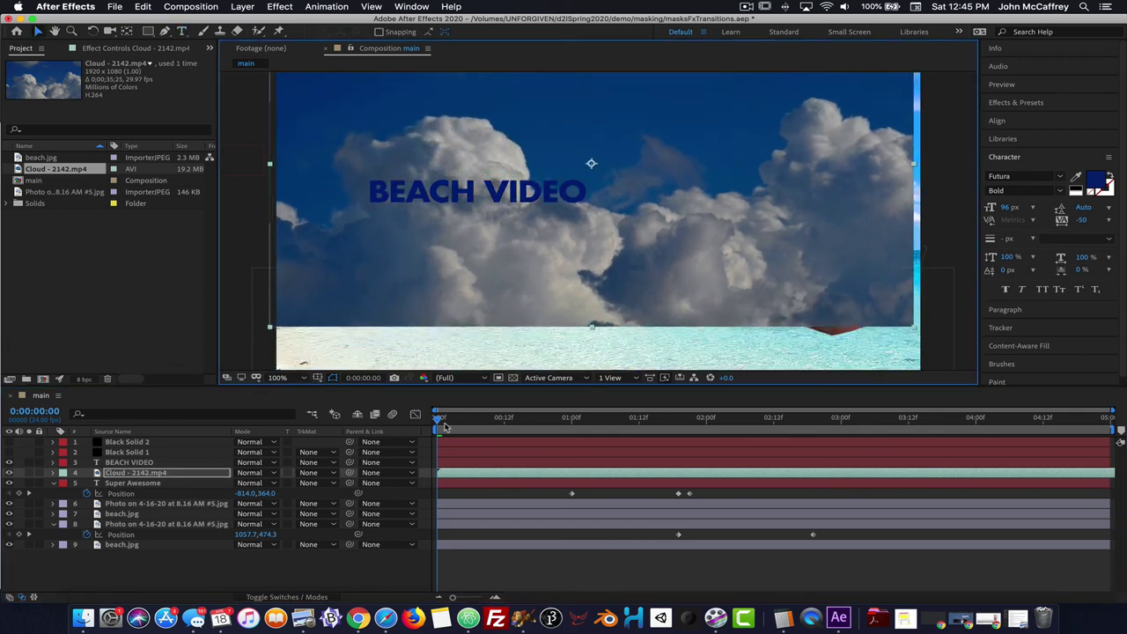
left_click_drag(437, 420, 413, 402)
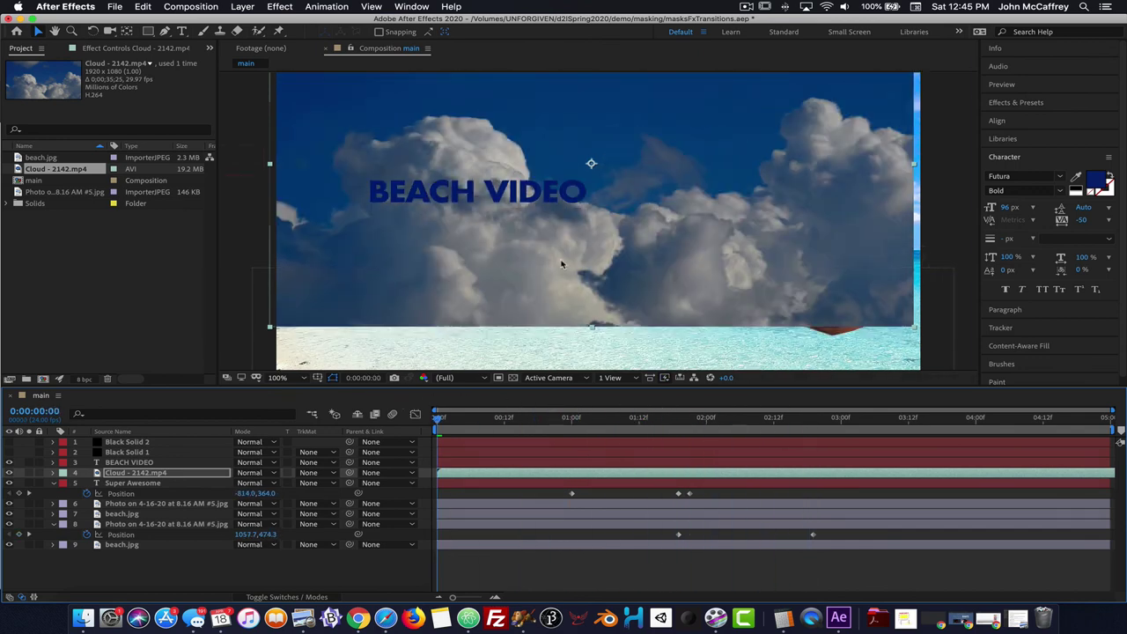
left_click_drag(562, 264, 423, 240)
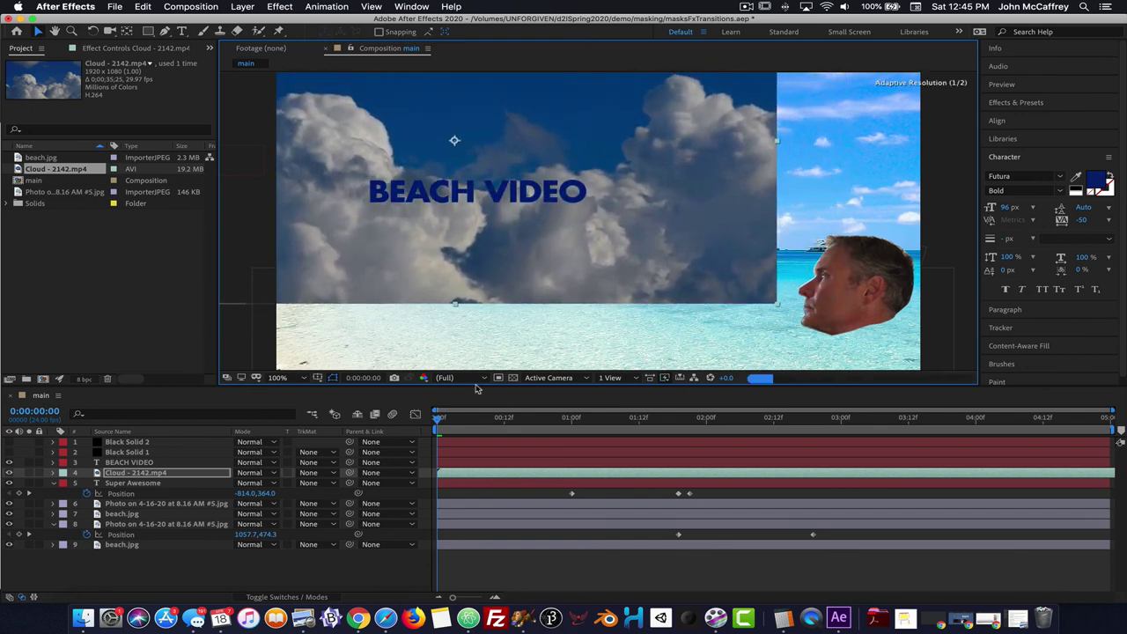
left_click_drag(438, 419, 340, 388)
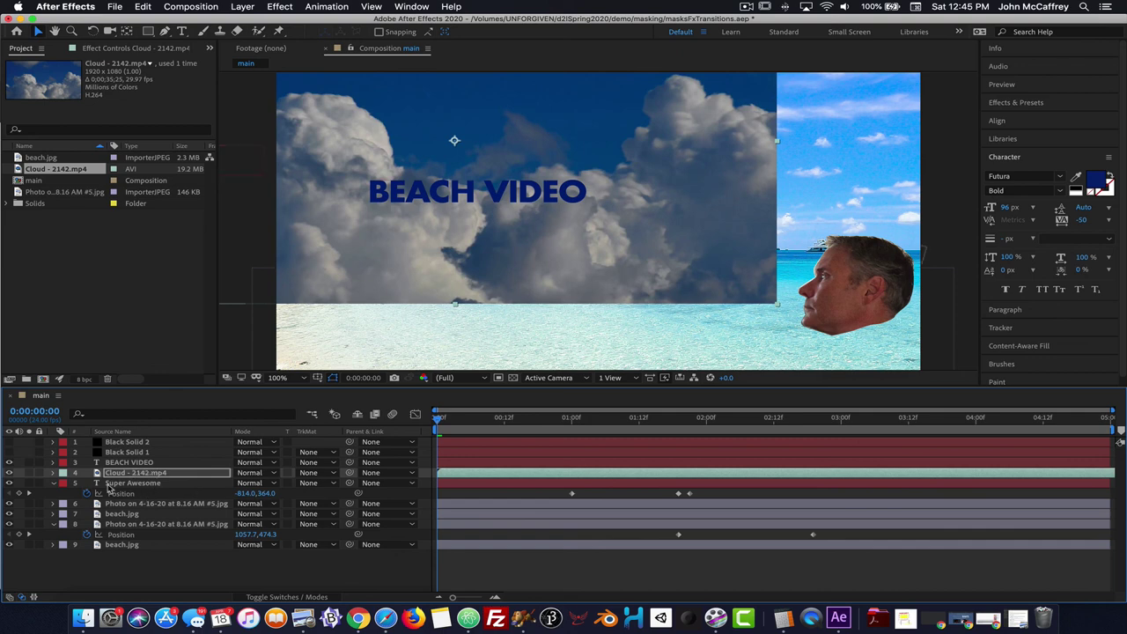
left_click(123, 483)
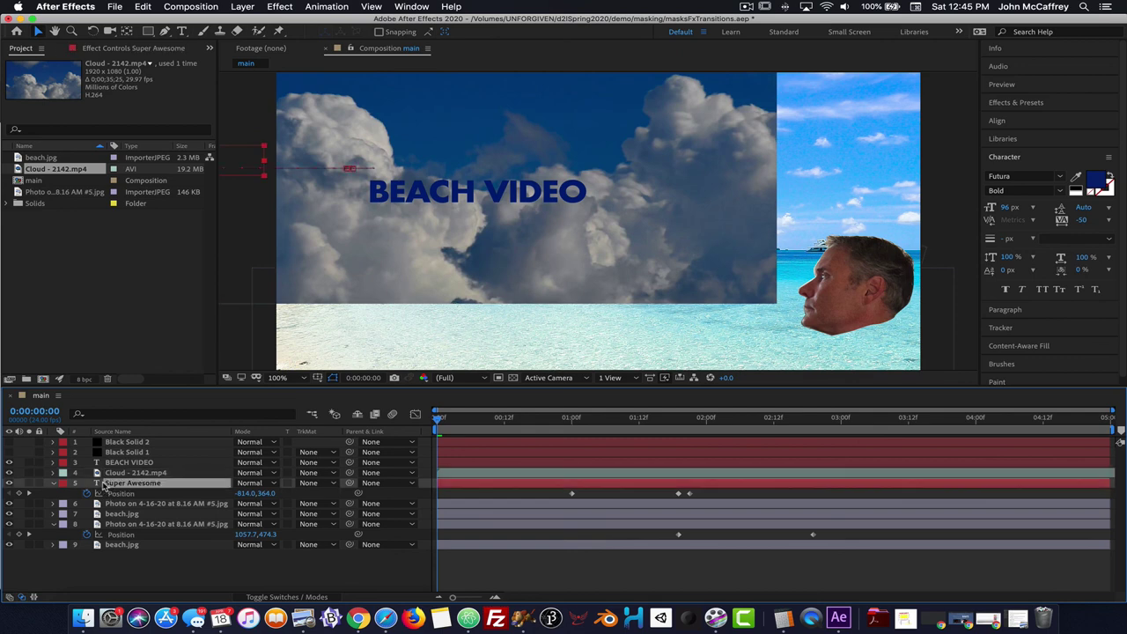
left_click(243, 570)
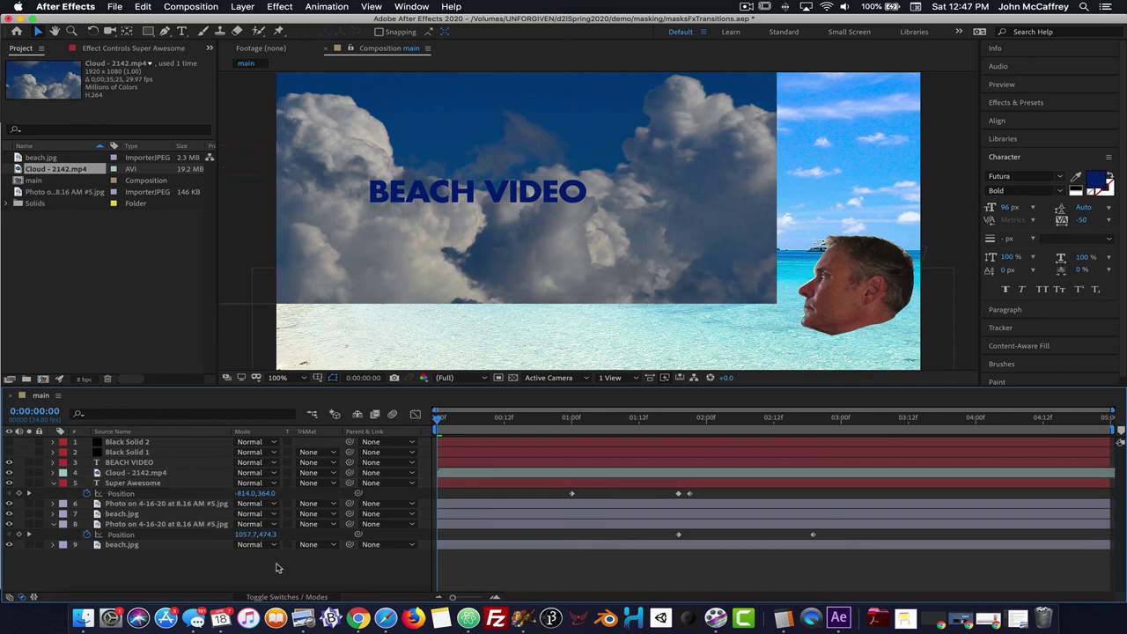
left_click(132, 462)
left_click(117, 475)
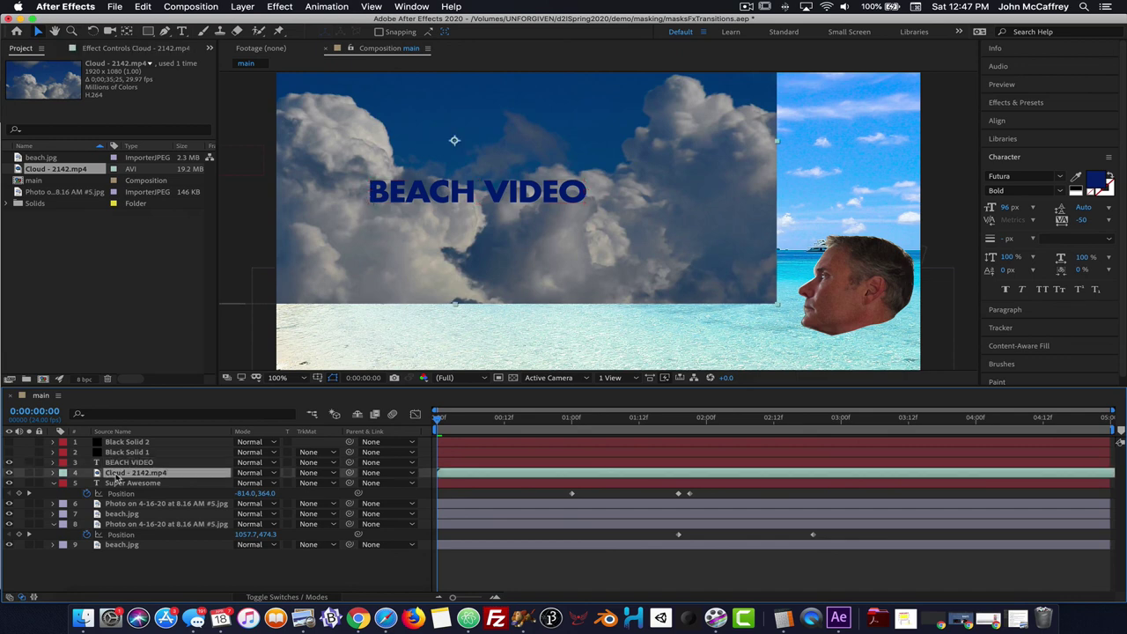
left_click(244, 564)
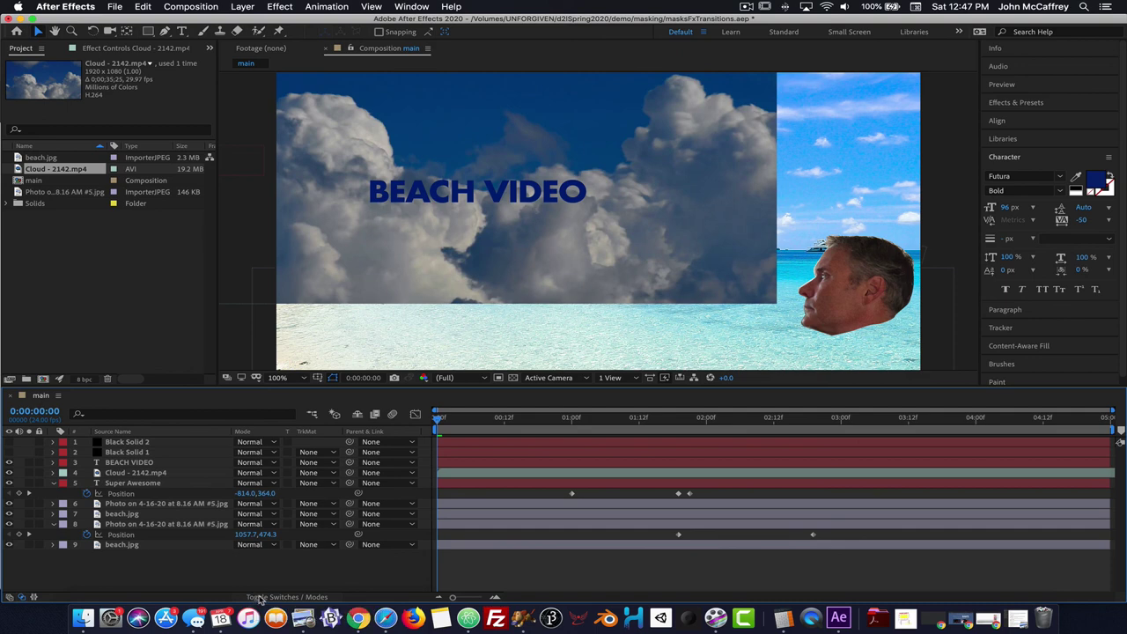
left_click(264, 597)
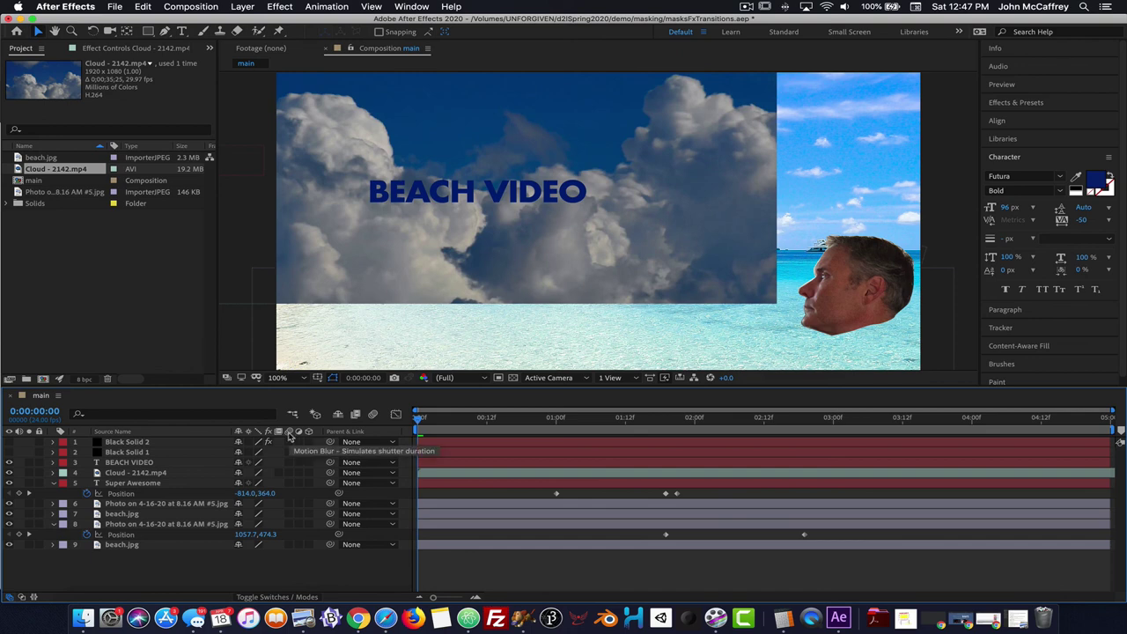
left_click(269, 597)
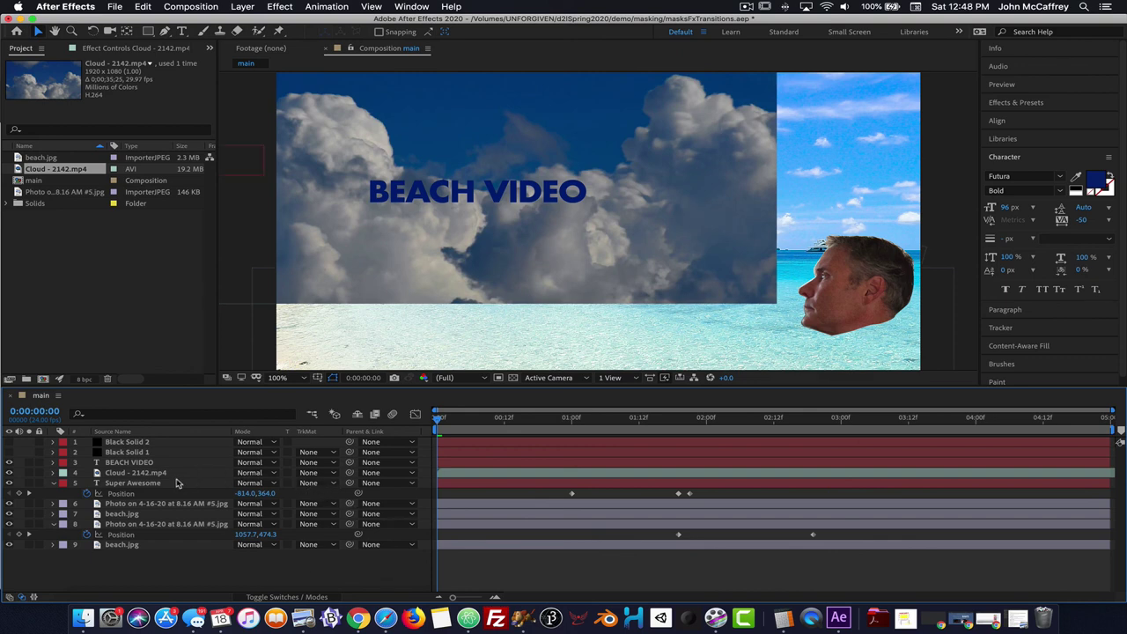
Set Cloud - 2142.mp4's track matte to Alpha Matte 'BEACH VIDEO' and preview the result.
left_click(310, 473)
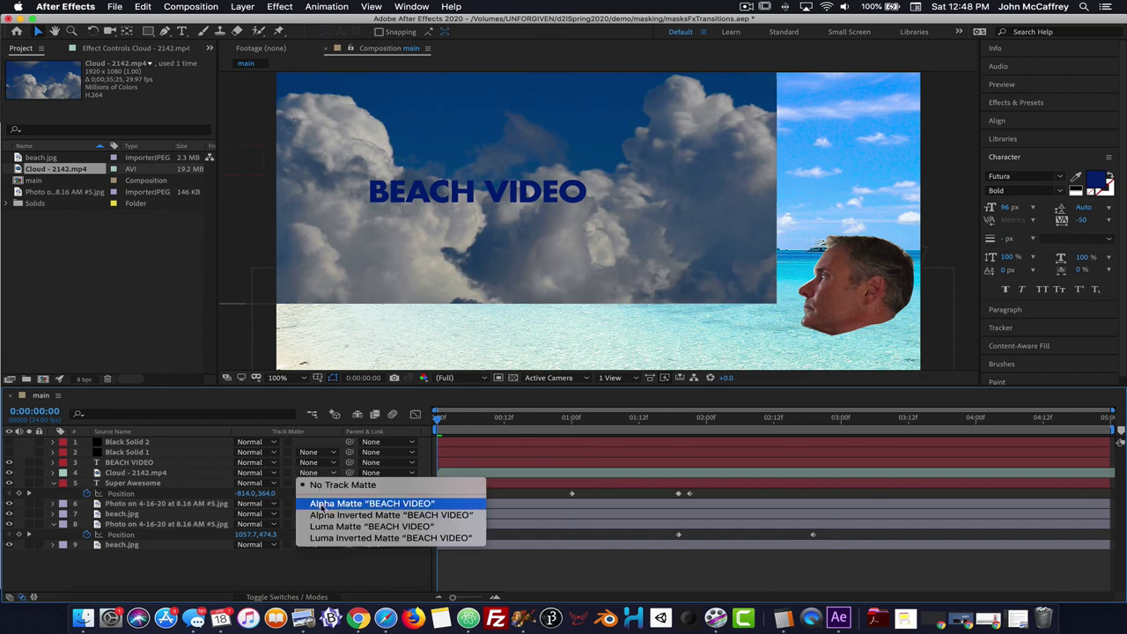
left_click(368, 504)
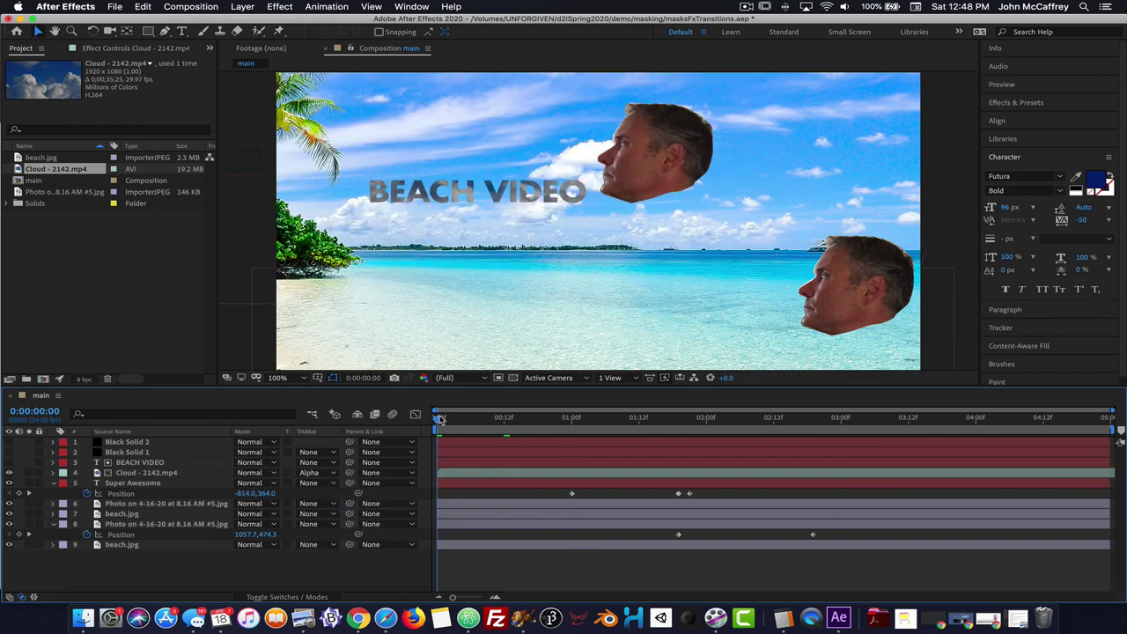
left_click_drag(438, 417, 415, 431)
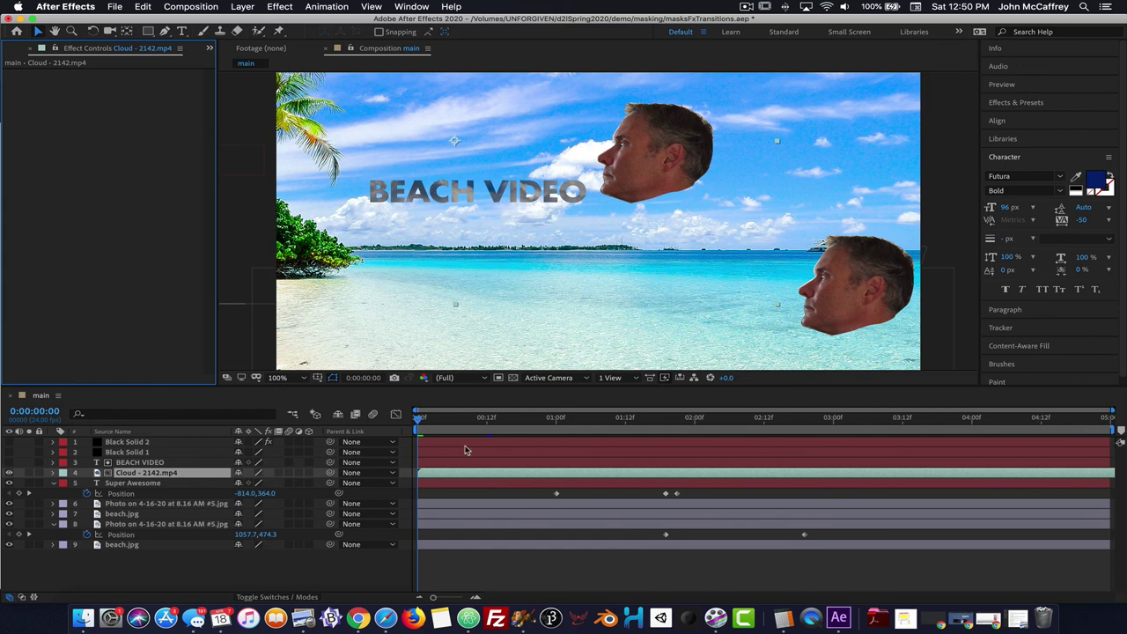
Add Hue/Saturation to the cloud footage and colorize it teal: Hue -164°, Saturation 61.
left_click(278, 6)
mouse_move(313, 133)
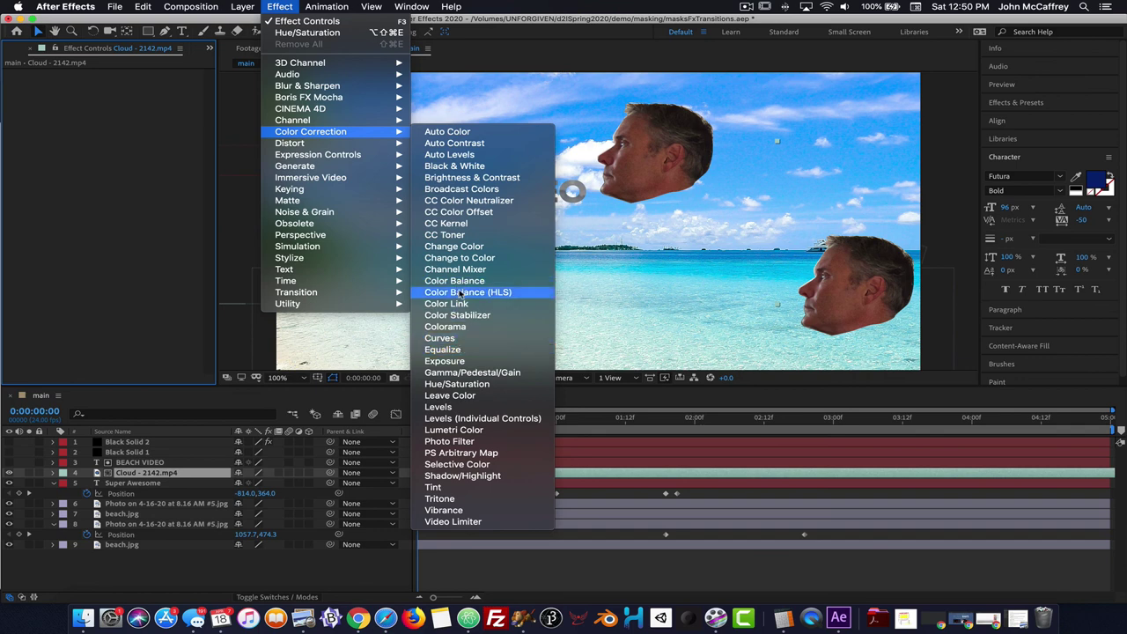
left_click(449, 385)
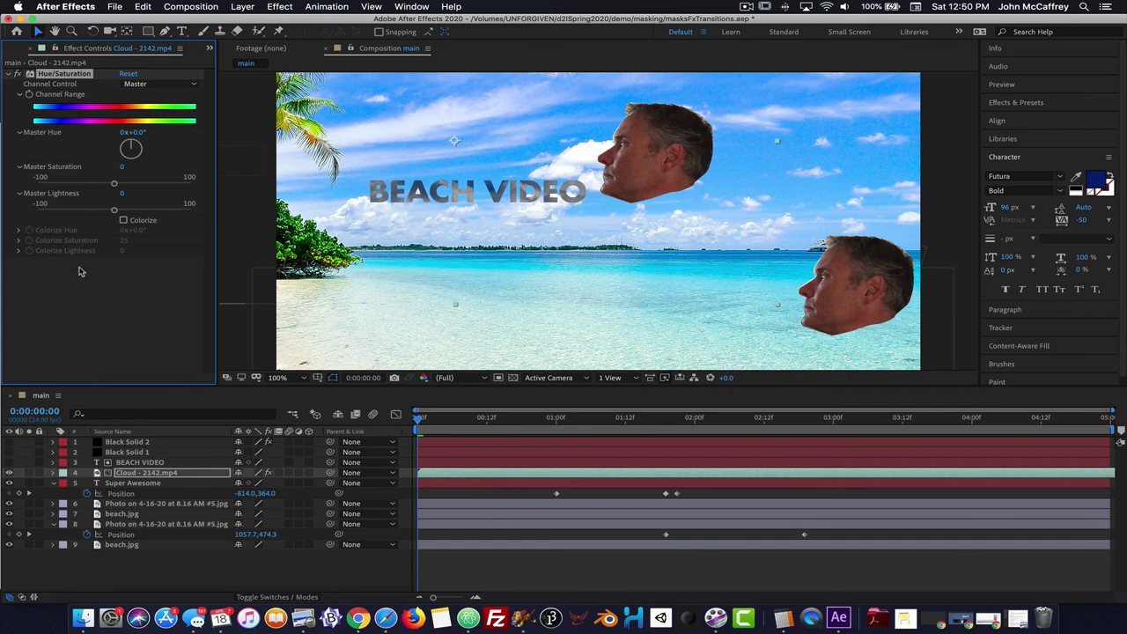
left_click(123, 221)
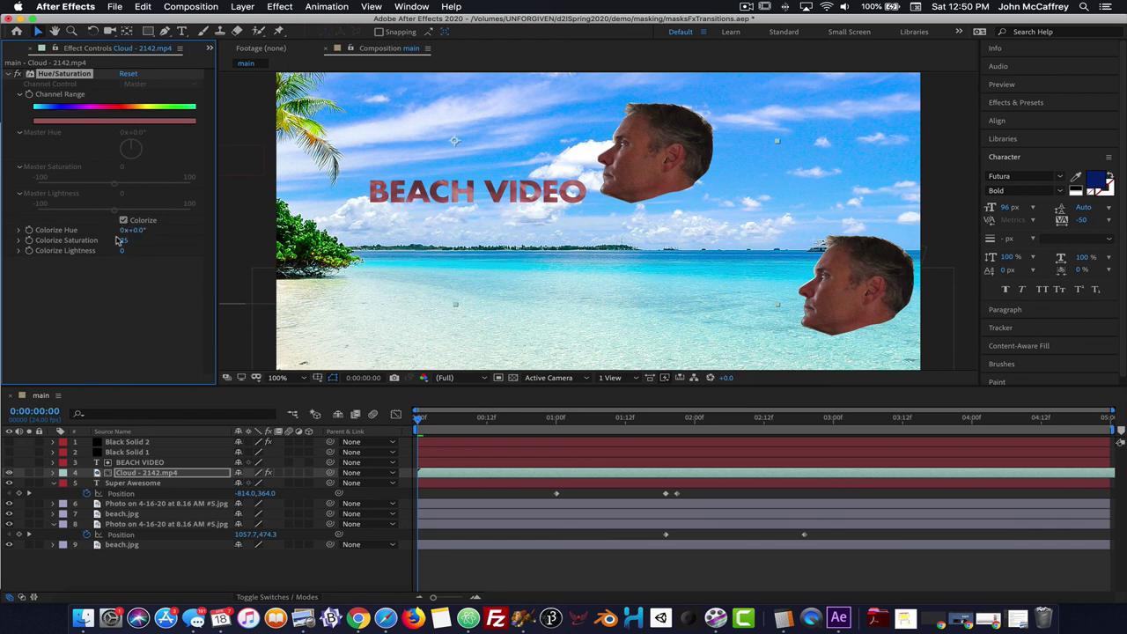
left_click_drag(132, 230, 14, 232)
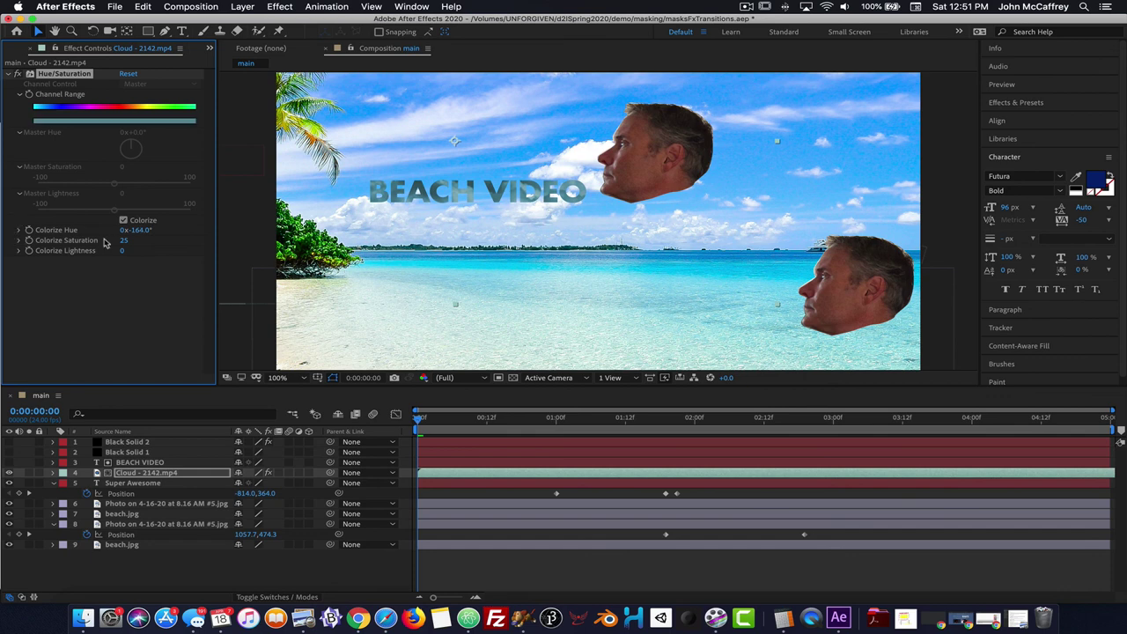
left_click_drag(148, 240, 201, 244)
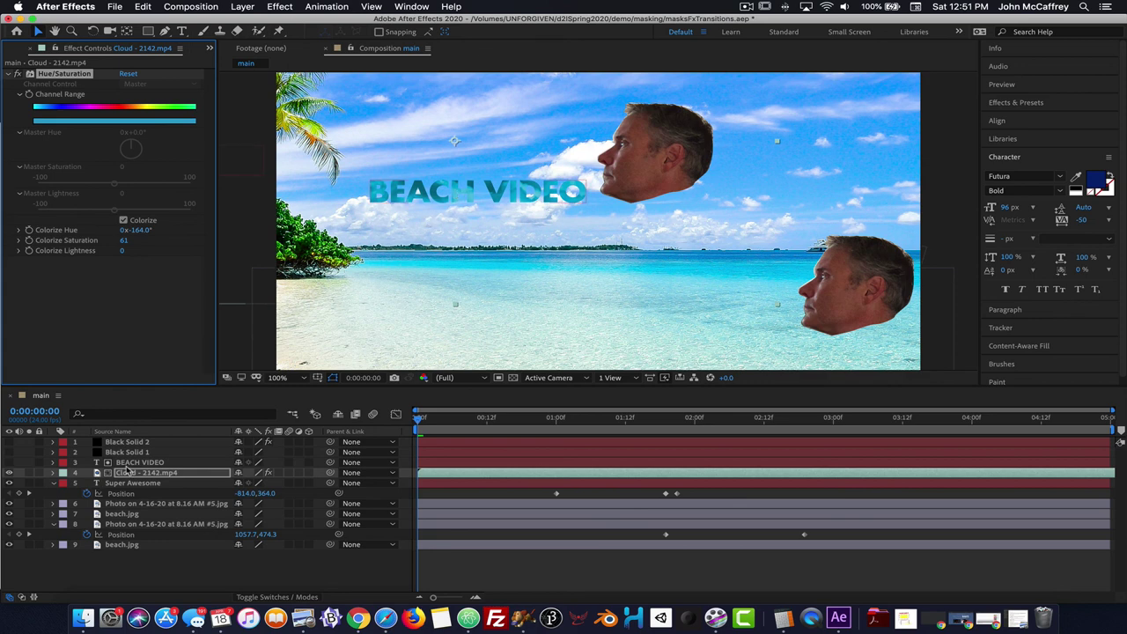
left_click(456, 195)
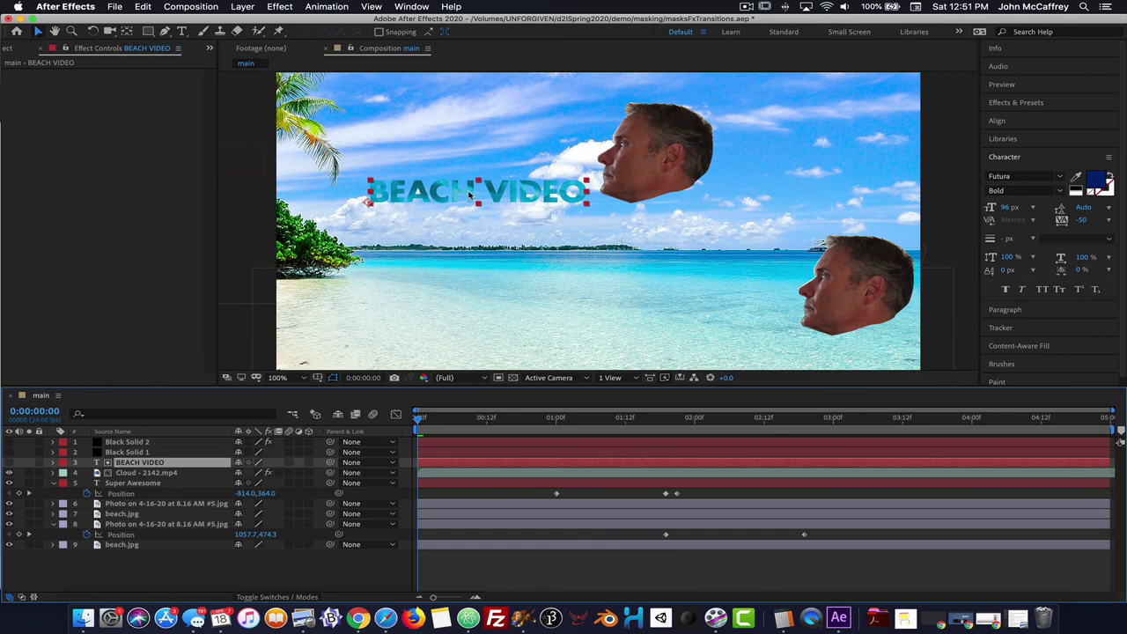
Parent Cloud - 2142.mp4 to BEACH VIDEO, move the title lower near the horizon, and check at 0:00:00:20.
mouse_move(470, 195)
left_mouse_down()
mouse_move(470, 184)
mouse_move(405, 176)
mouse_move(440, 178)
mouse_move(467, 211)
mouse_move(466, 188)
mouse_move(454, 186)
left_mouse_up()
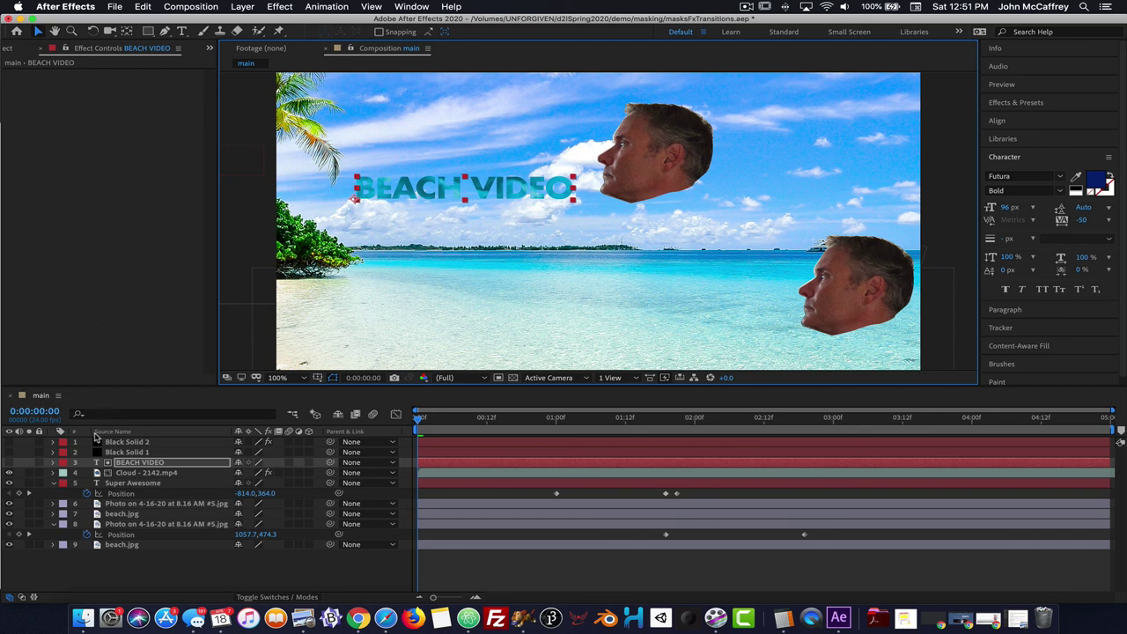
left_click(355, 476)
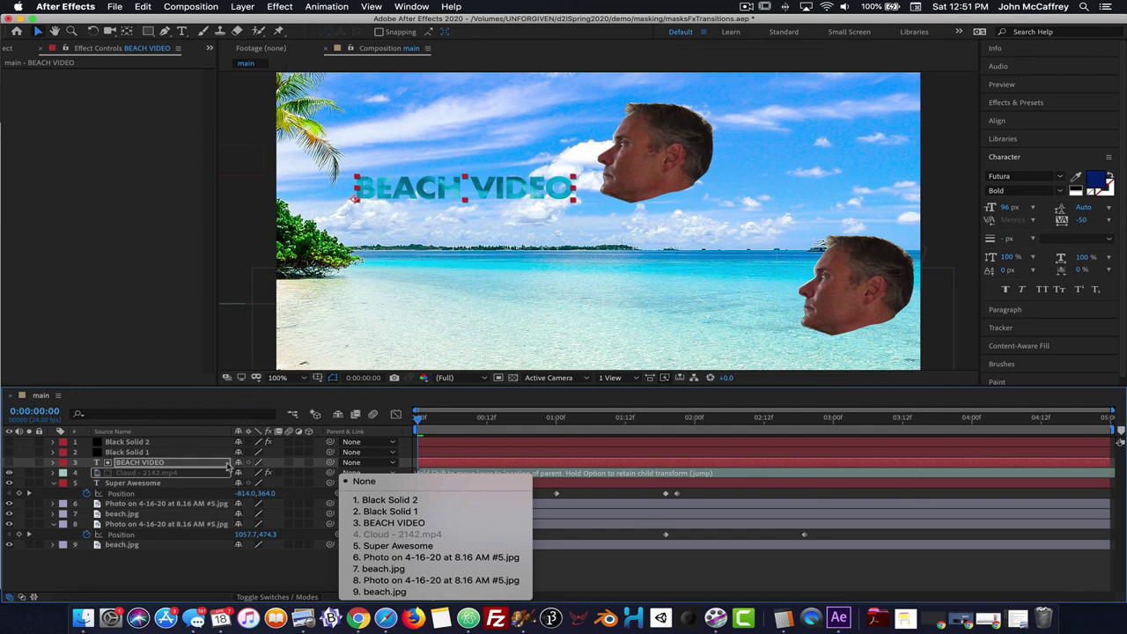
left_click(223, 464)
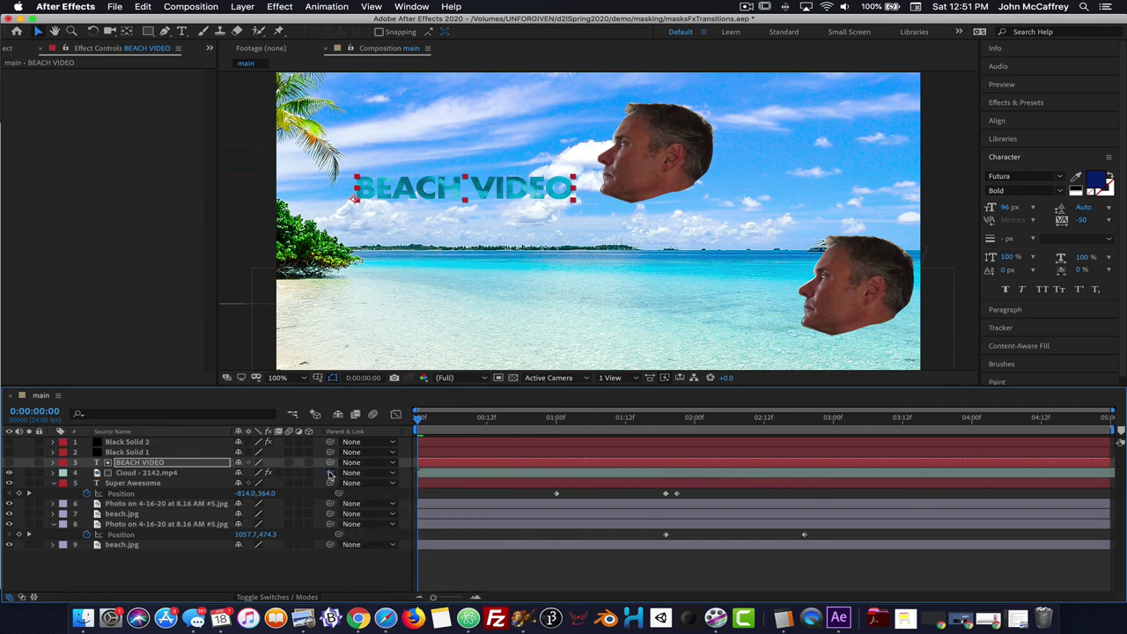
left_click_drag(329, 473, 312, 467)
left_click_drag(455, 196, 462, 212)
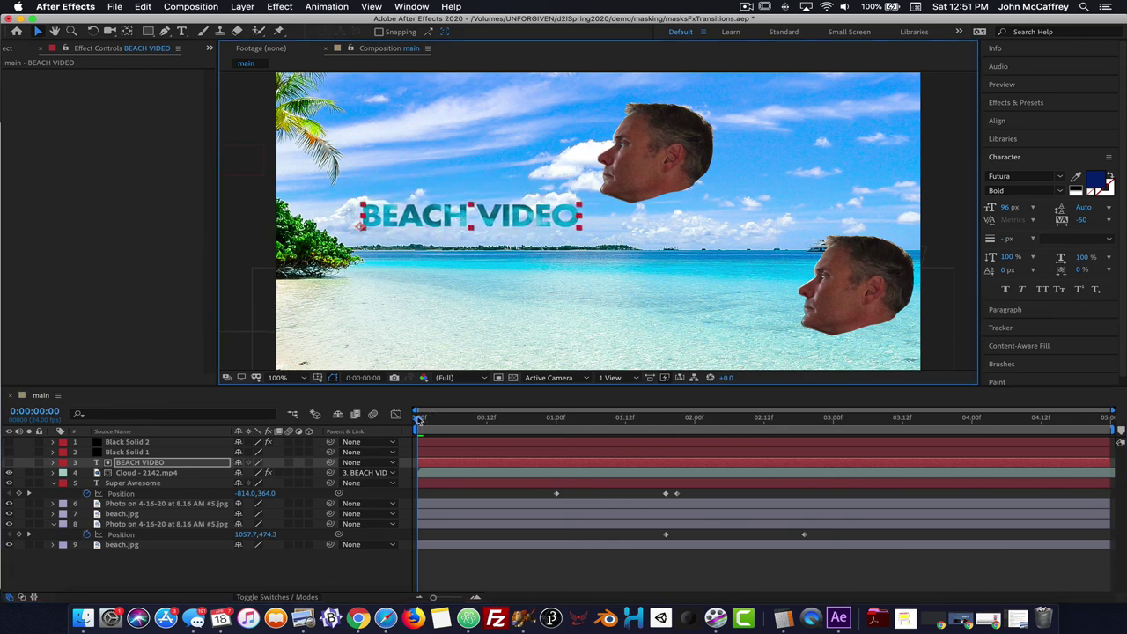
left_click_drag(419, 420, 284, 409)
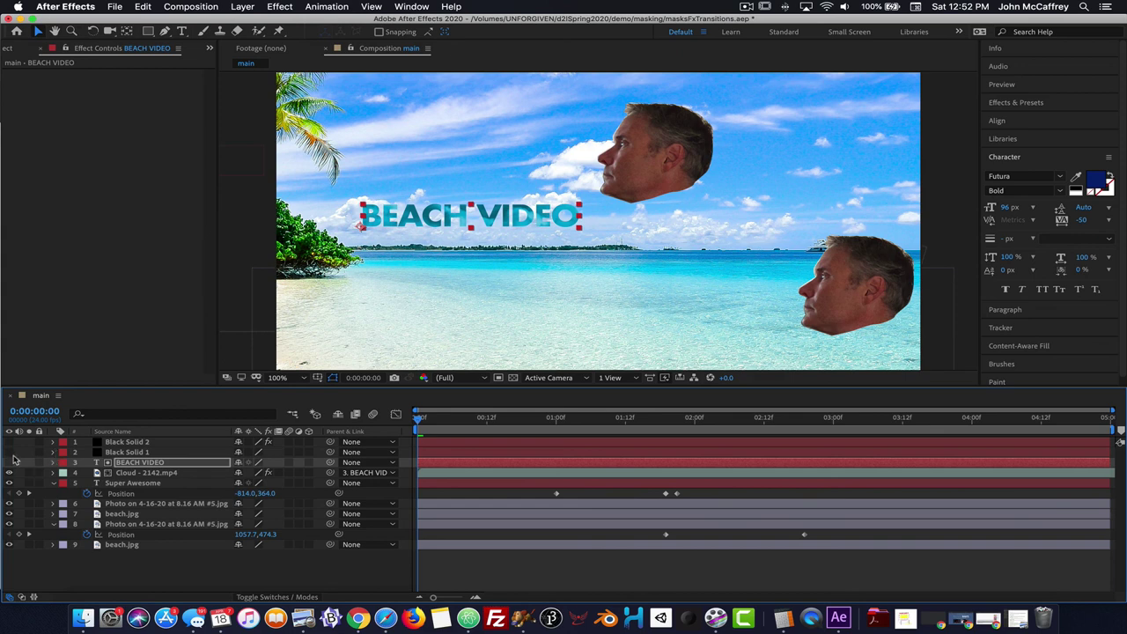
Make Black Solid 1 visible and scrub through to check the fade-in and head motion.
left_click(9, 452)
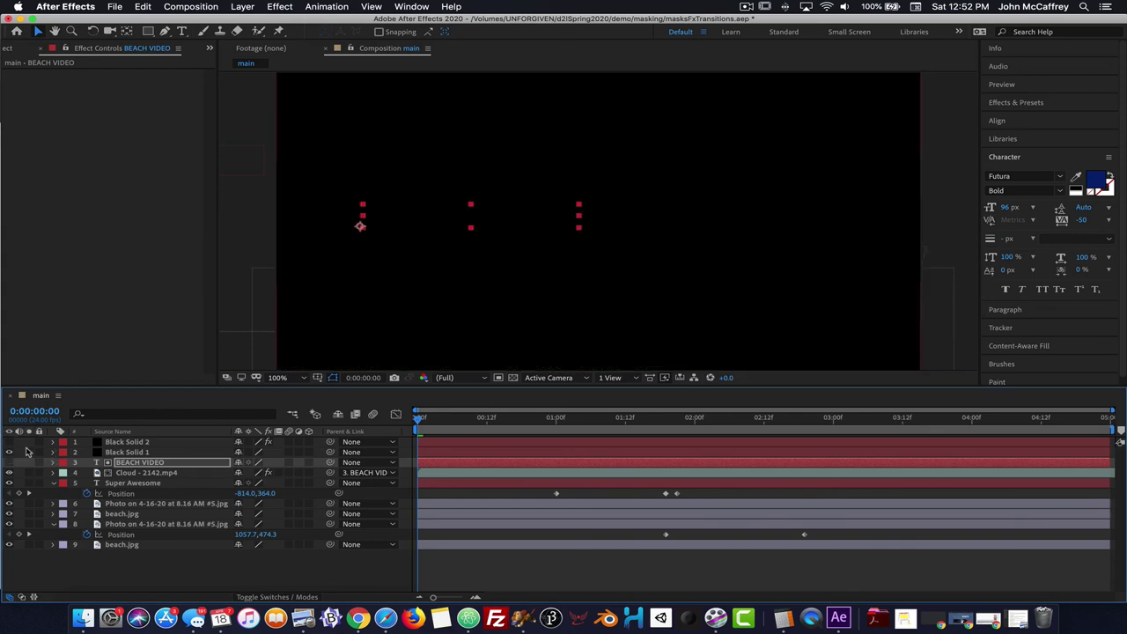
left_click_drag(419, 422, 804, 421)
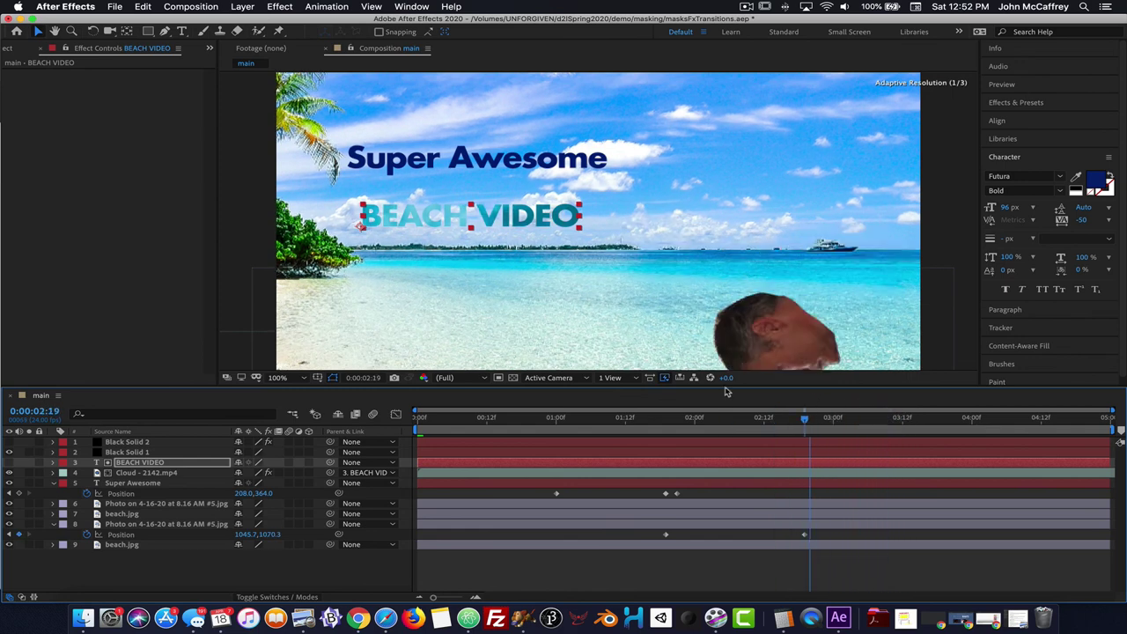
left_click_drag(725, 392, 942, 378)
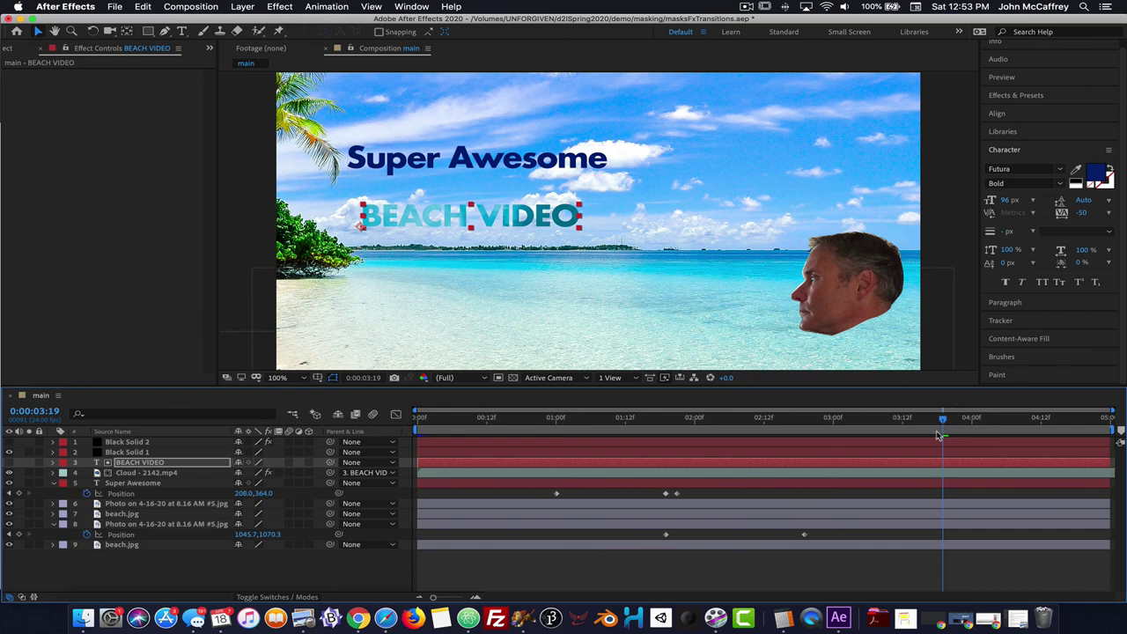
left_click_drag(944, 423, 971, 426)
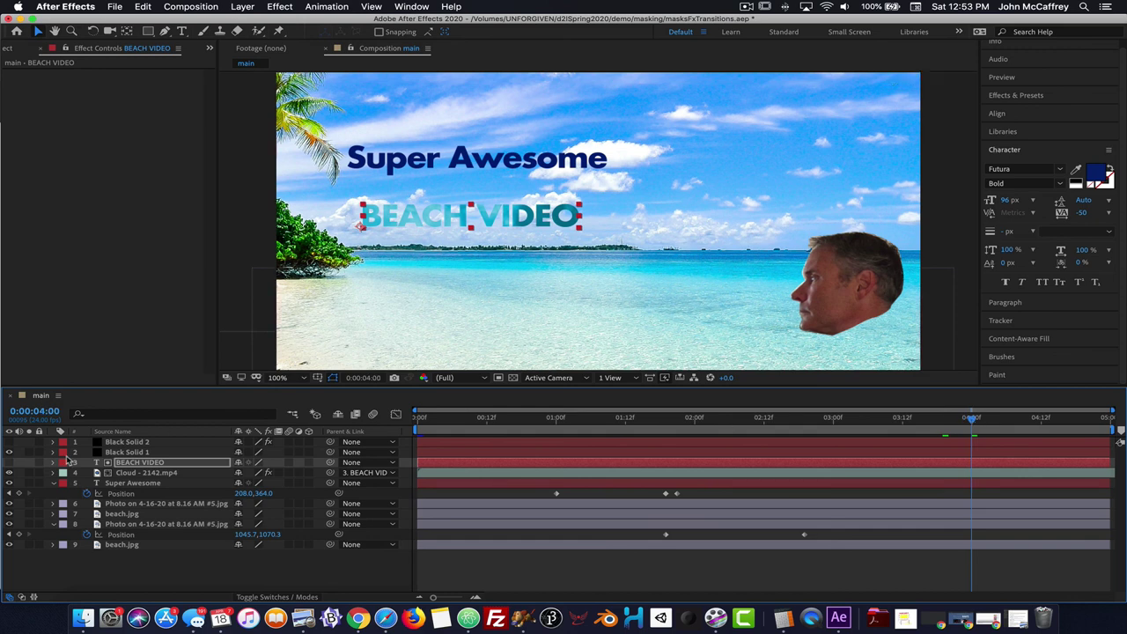
Keyframe Black Solid 1's Opacity at 4:00 and raise it to 100% at 4:23.
left_click(146, 453)
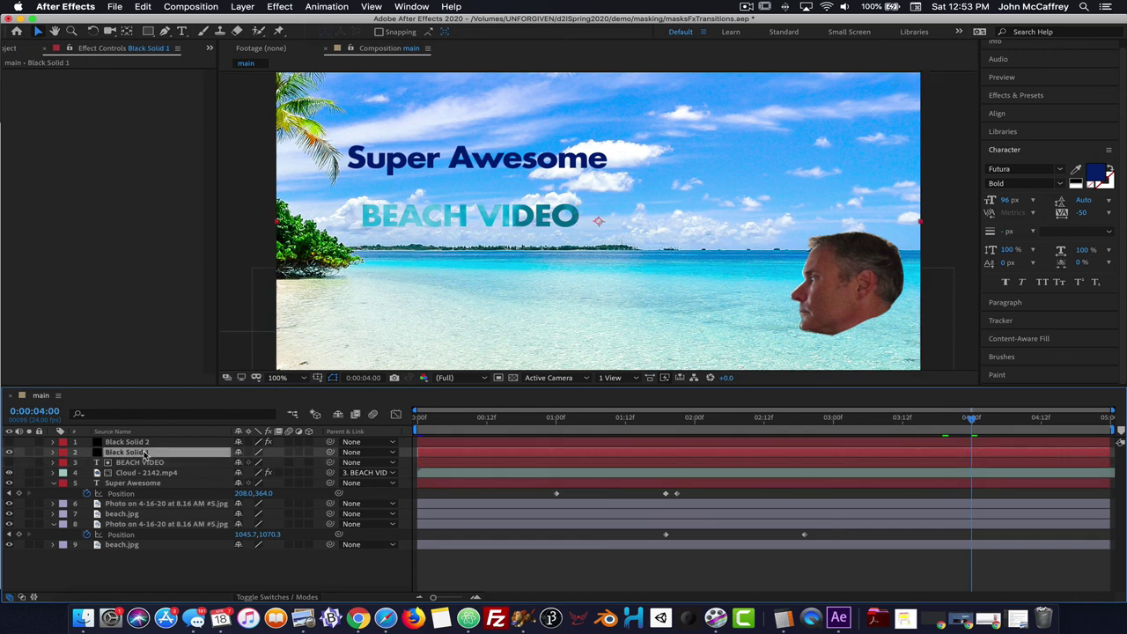
key("t")
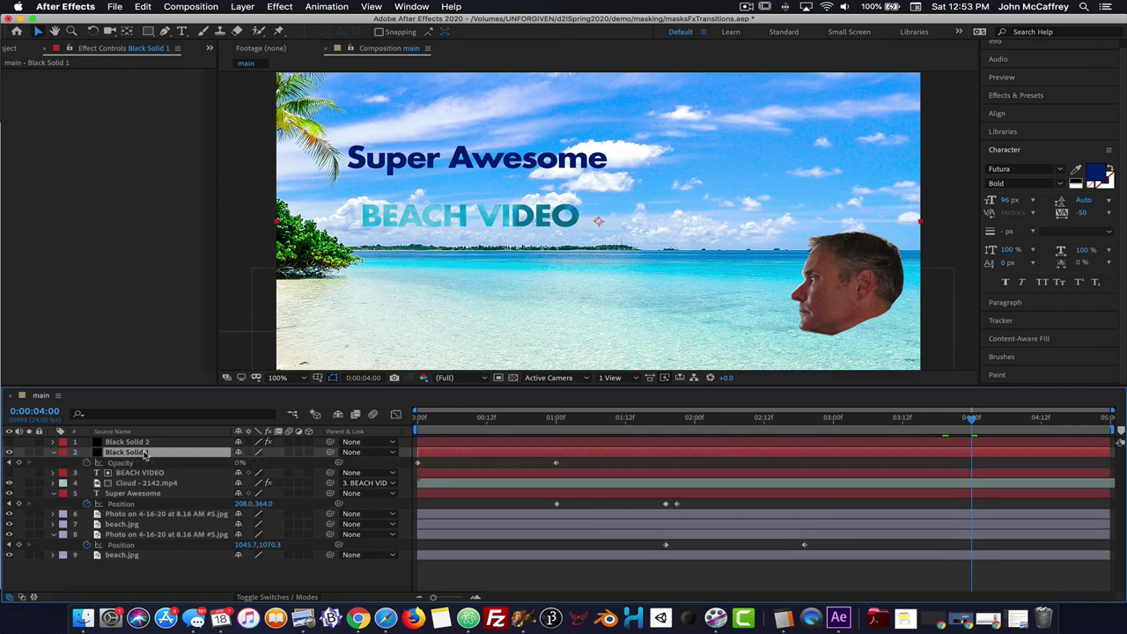
left_click(19, 463)
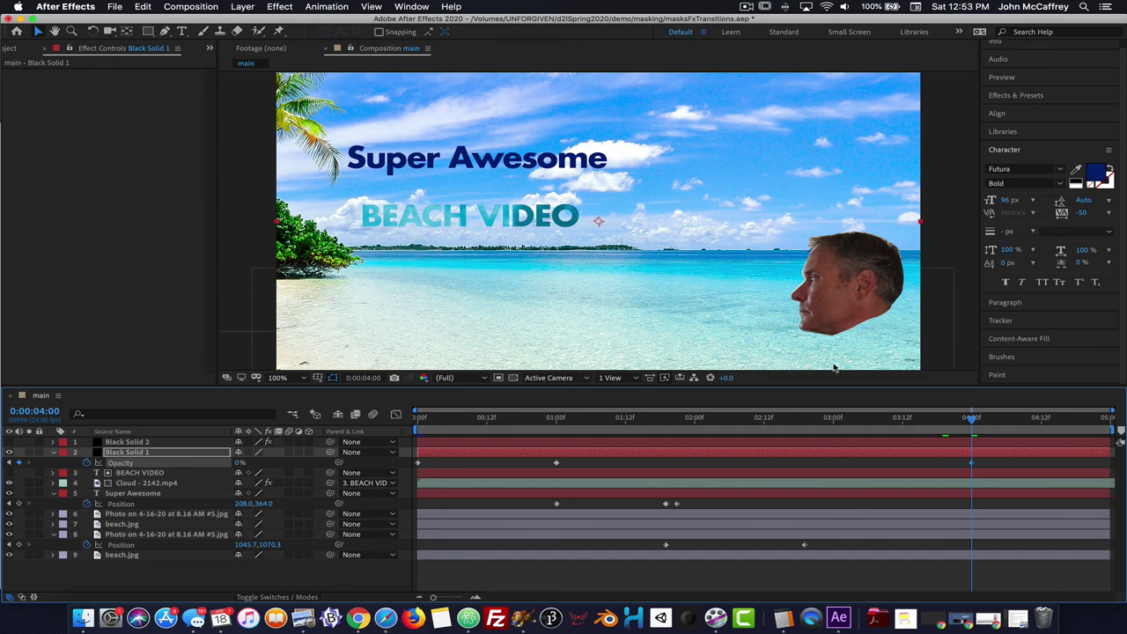
left_click_drag(972, 423, 1115, 421)
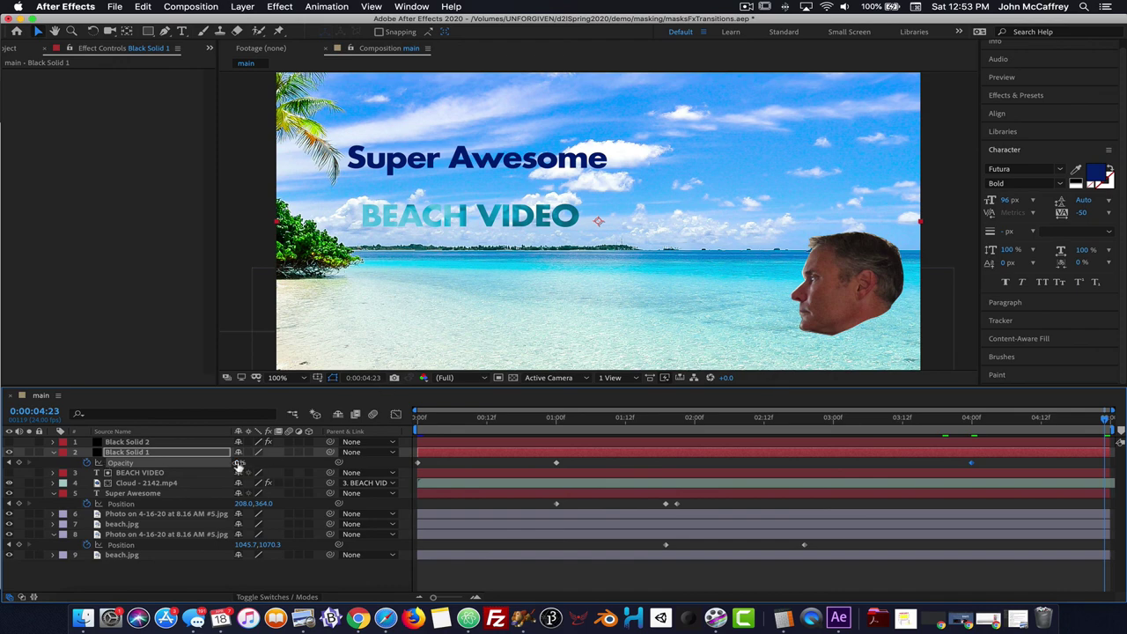
left_click_drag(237, 465, 315, 463)
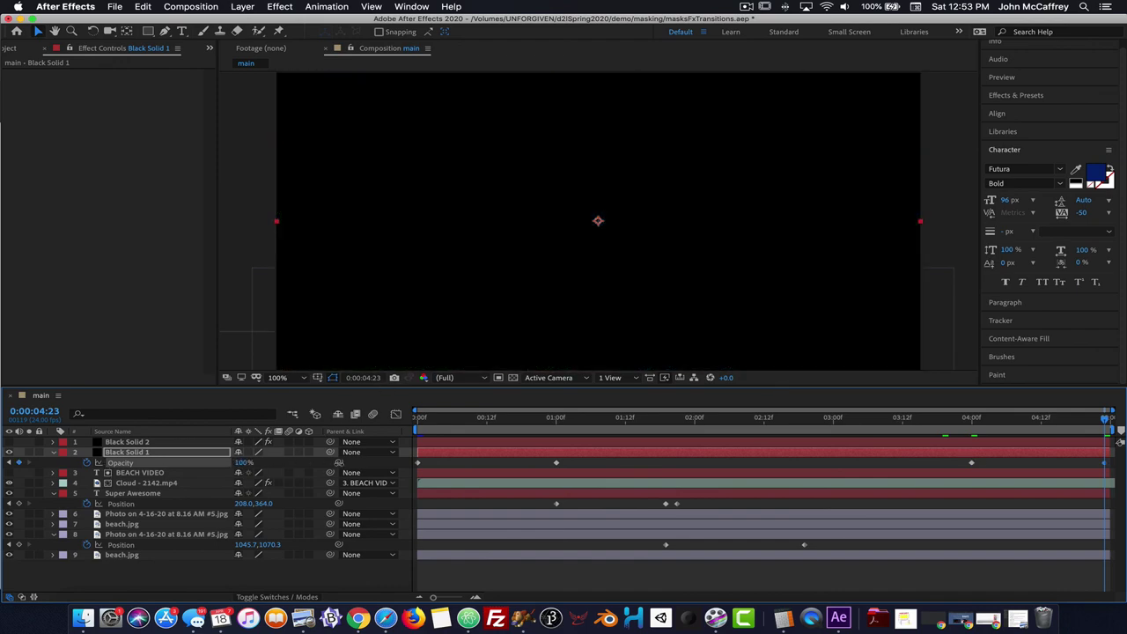
Preview the composition from the start to check the fade to black.
left_click_drag(1107, 422, 149, 421)
key("space")
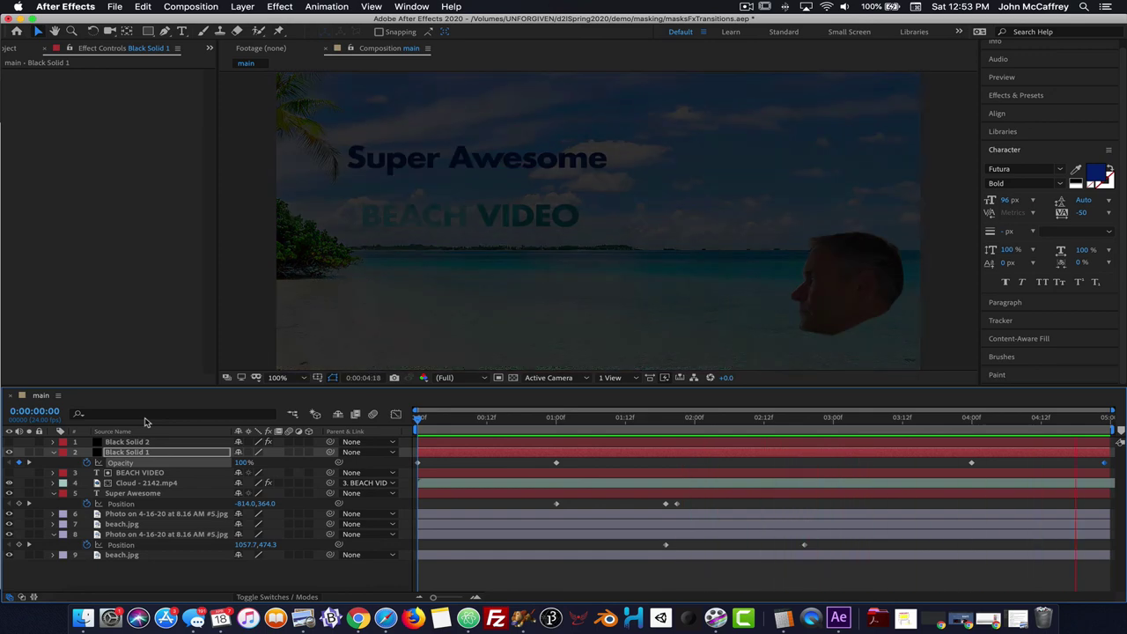
key("space")
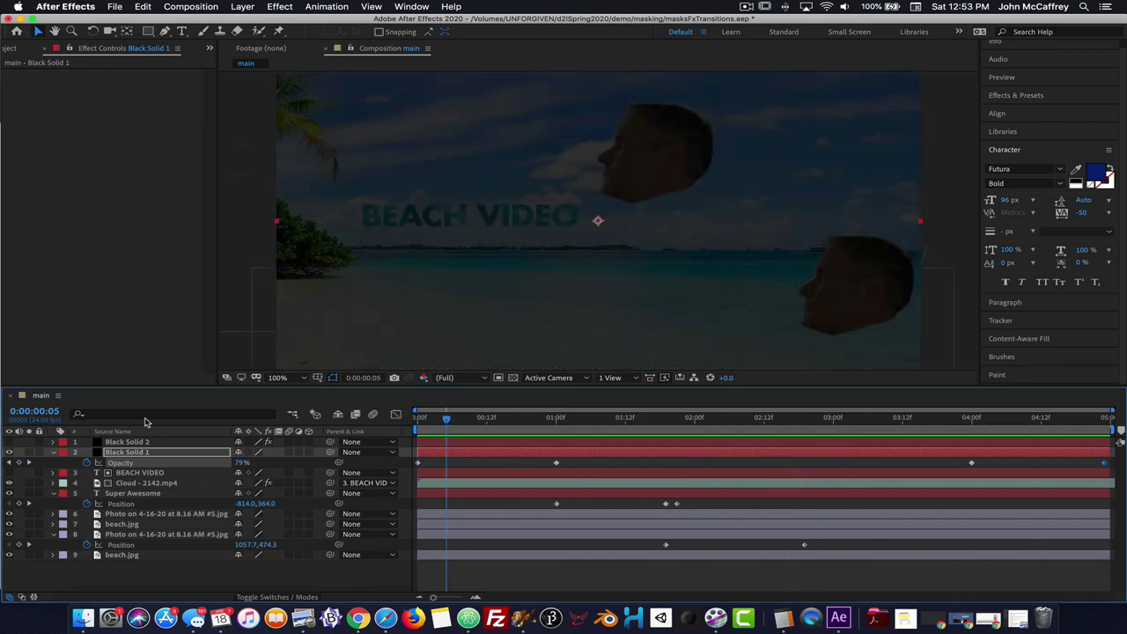